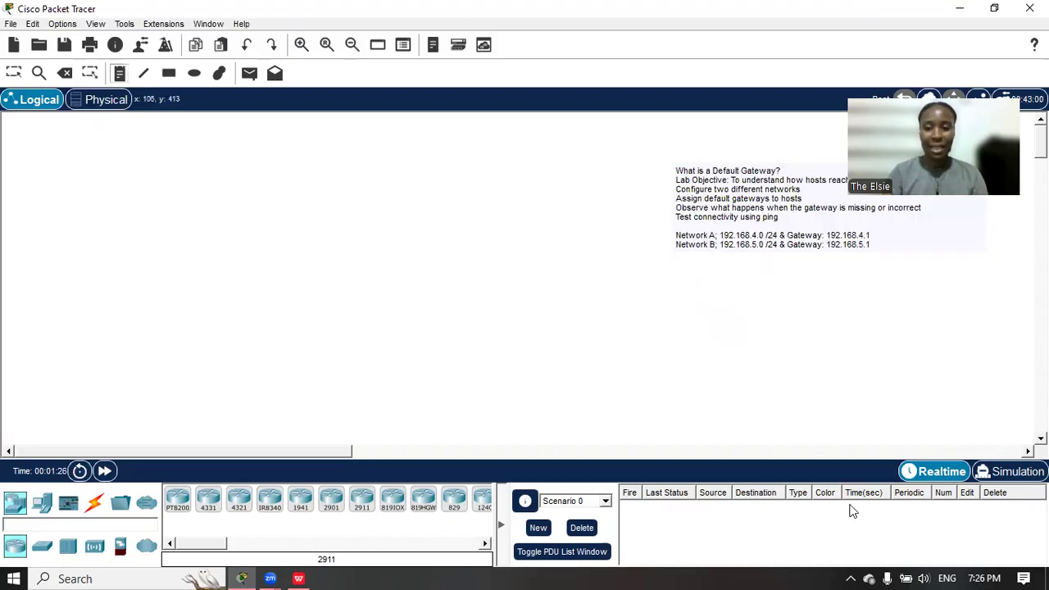
Place two PCs in the workspace, one at the far left and one well to its right
left_click(45, 503)
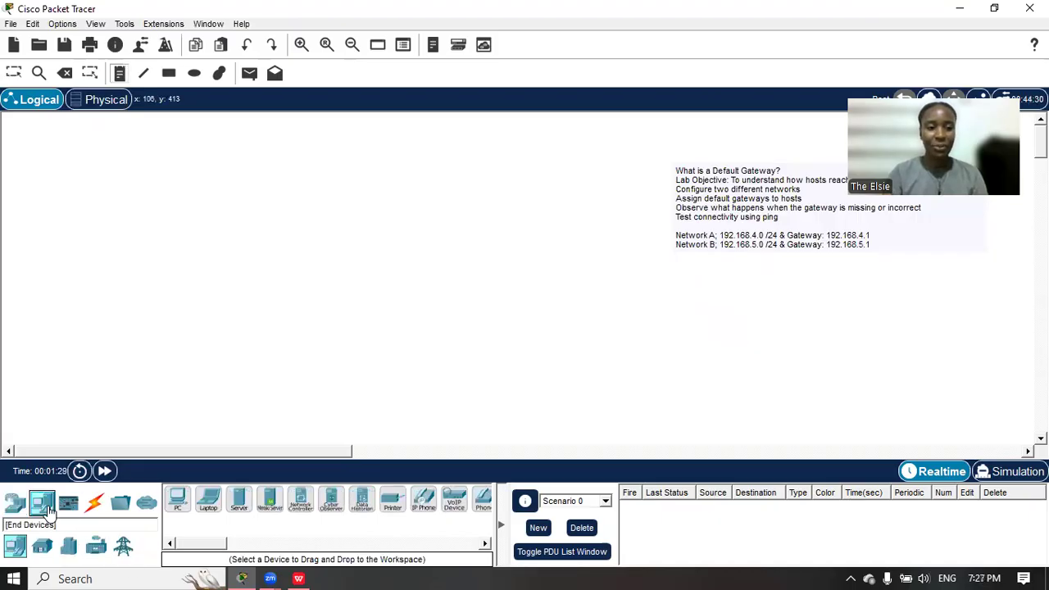
left_click_drag(178, 498, 155, 264)
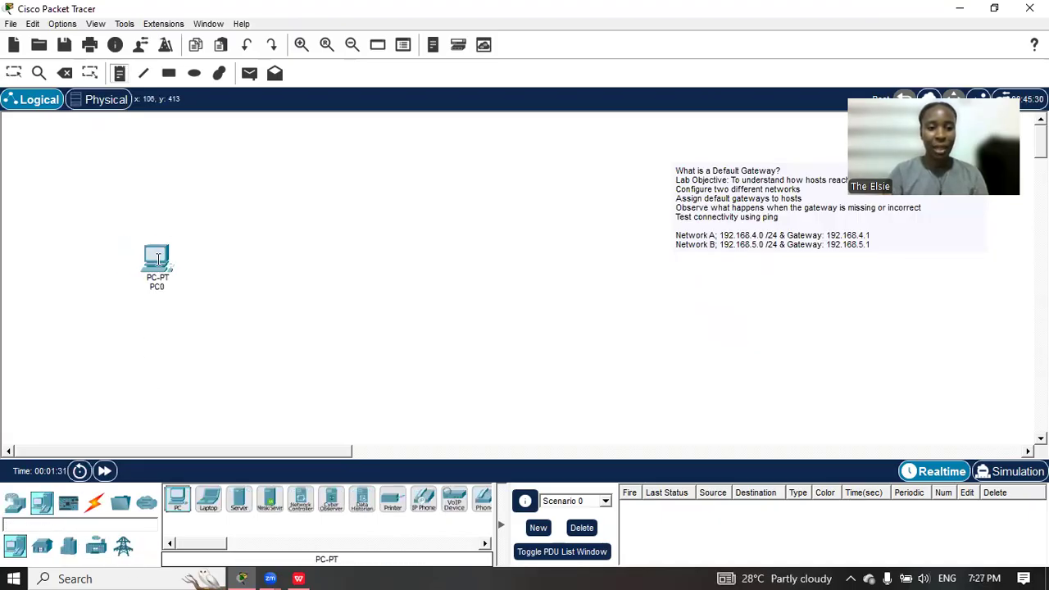
left_click_drag(178, 498, 494, 277)
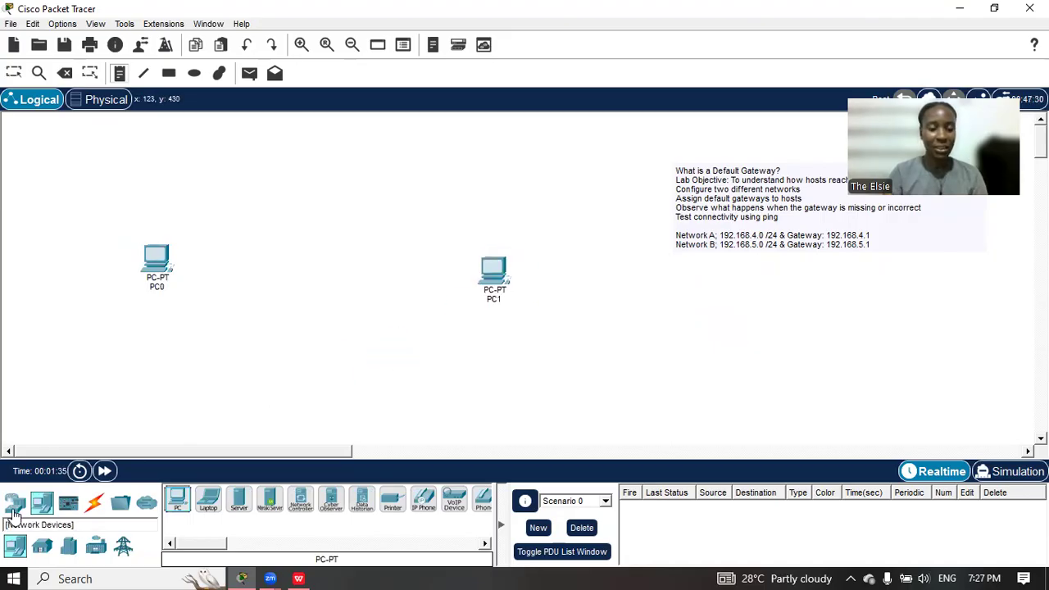
Place two 2960 switches between the PCs and a 4331 router between the switches
left_click(14, 501)
left_click(42, 547)
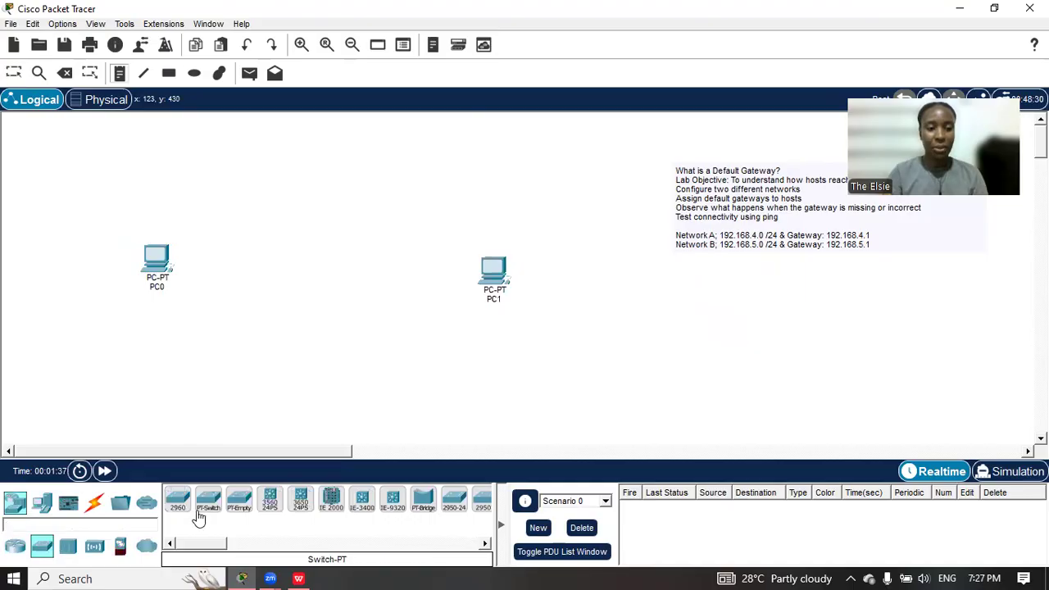
left_click_drag(178, 499, 253, 290)
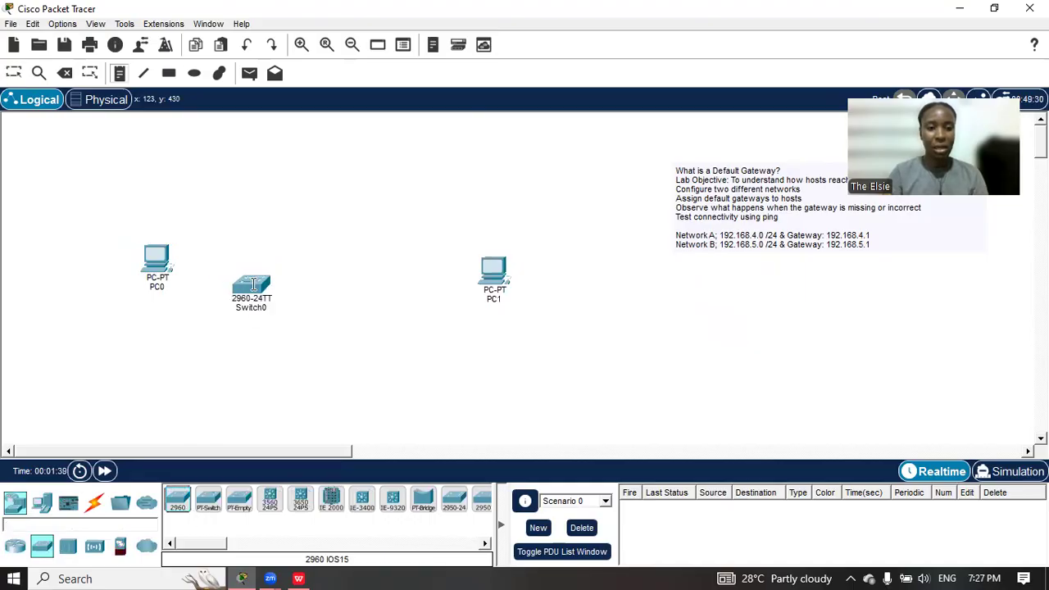
left_click_drag(178, 498, 401, 318)
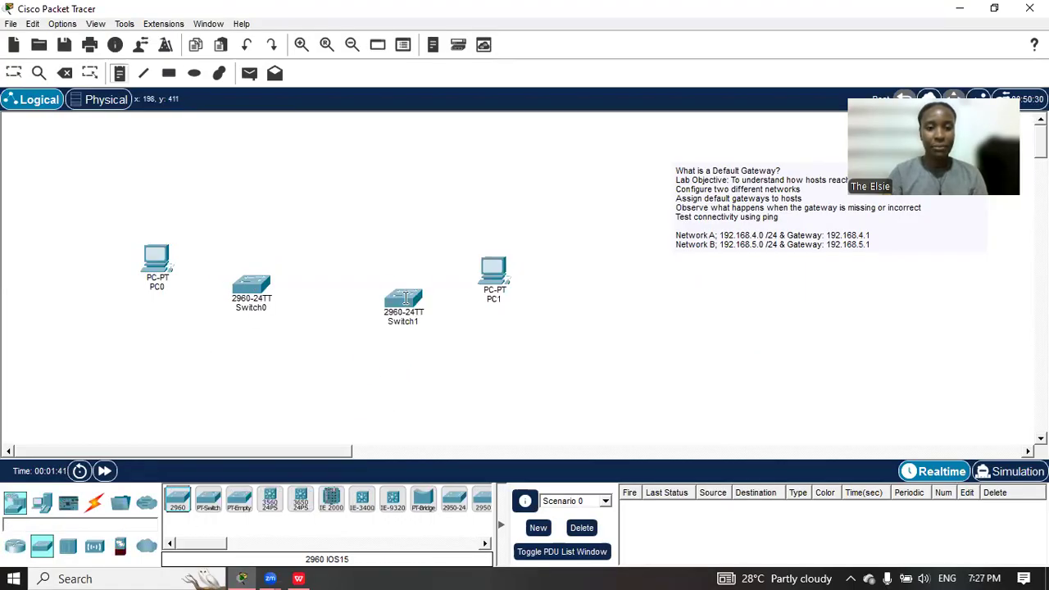
left_click(15, 547)
left_click(208, 498)
left_click(338, 305)
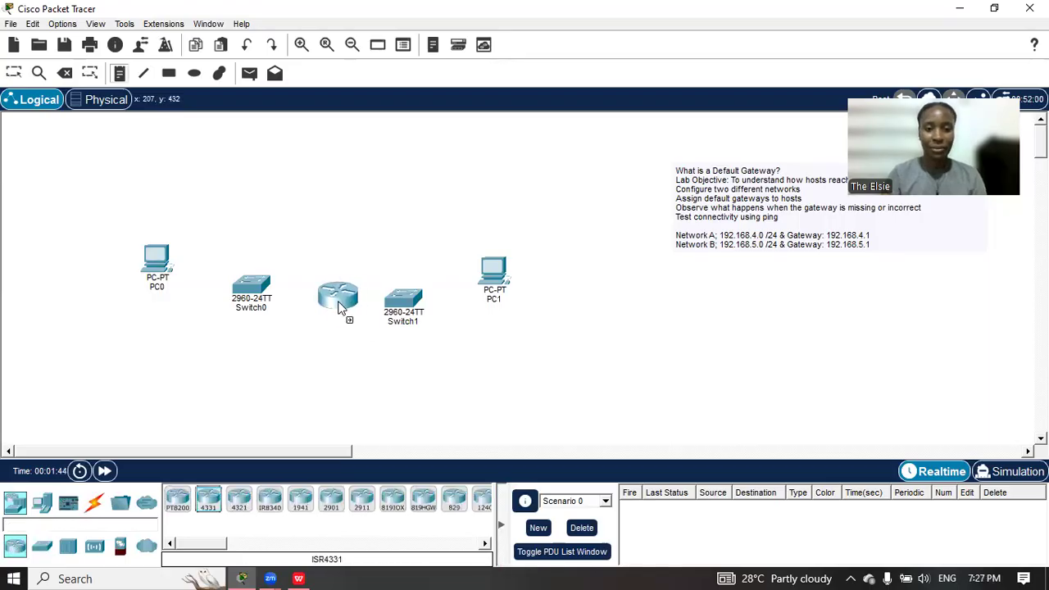
Arrange PC0, Switch0, Router0, Switch1 and PC1 in one roughly horizontal row
left_click(251, 298)
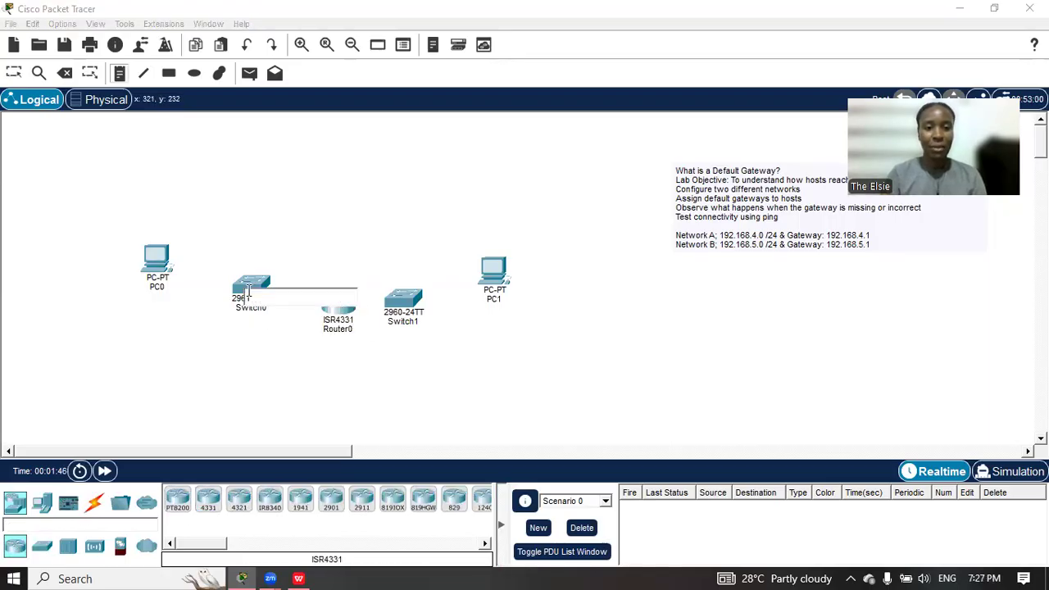
left_click(212, 180)
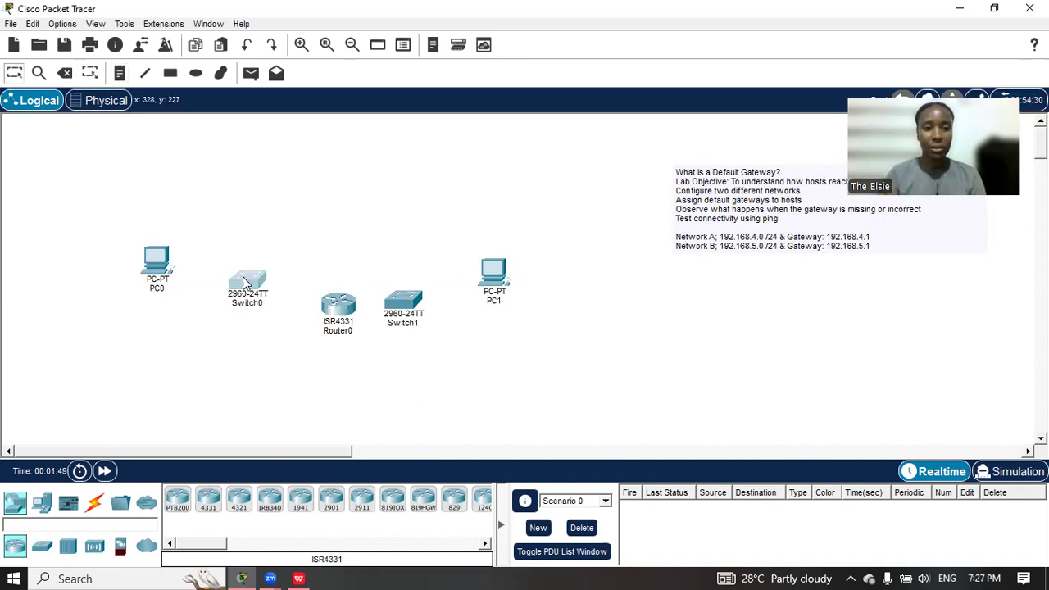
left_click_drag(244, 282, 216, 266)
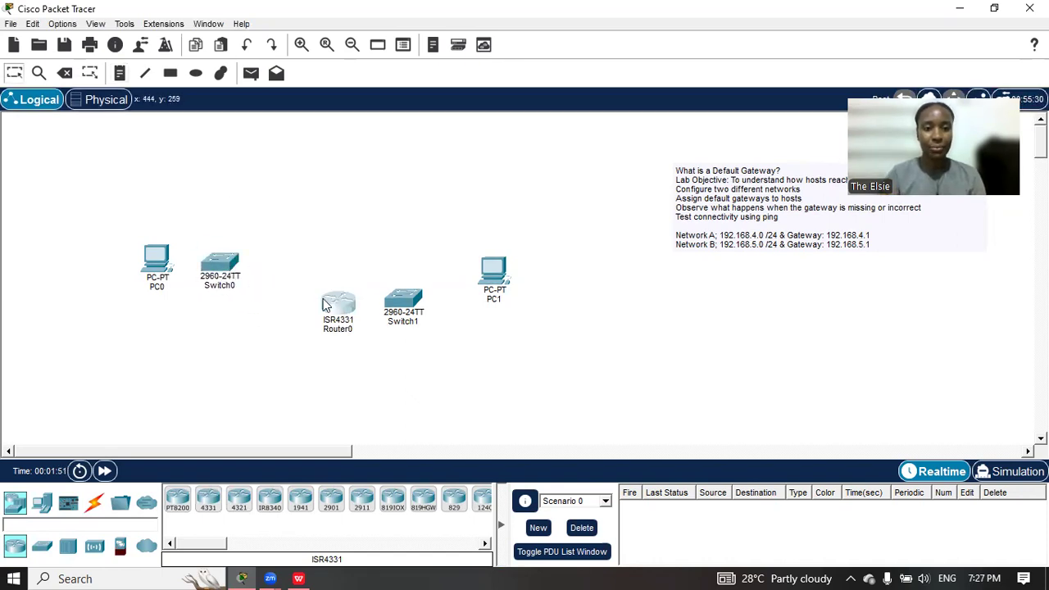
left_click_drag(326, 305, 286, 271)
left_click_drag(410, 307, 390, 273)
left_click_drag(498, 273, 468, 271)
left_click_drag(155, 262, 152, 273)
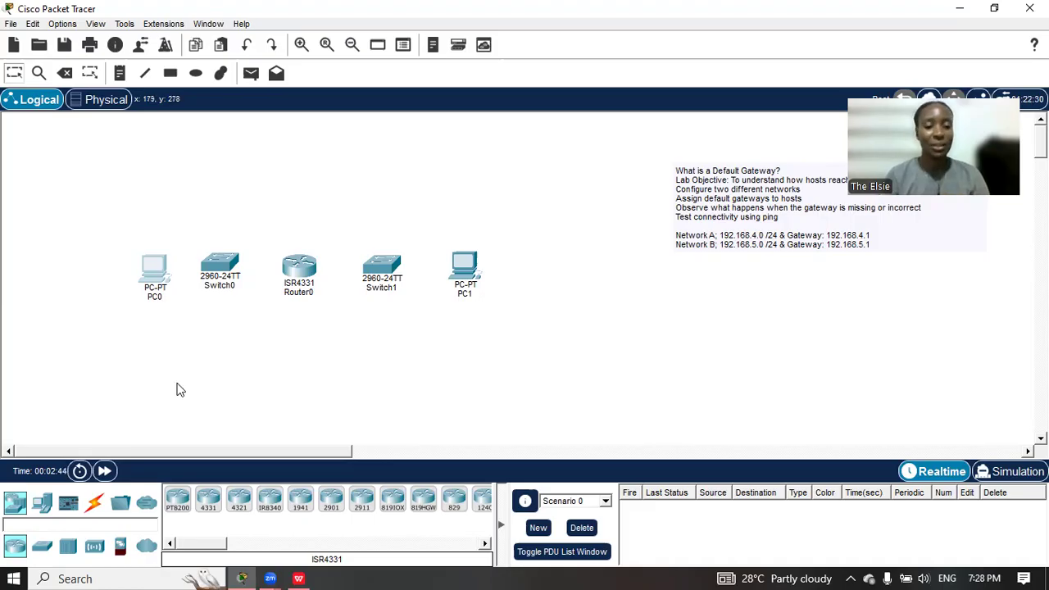
Connect PC0's FastEthernet0 to Switch0's FastEthernet0/1 with a copper straight-through cable
key("ctrl+alt+o")
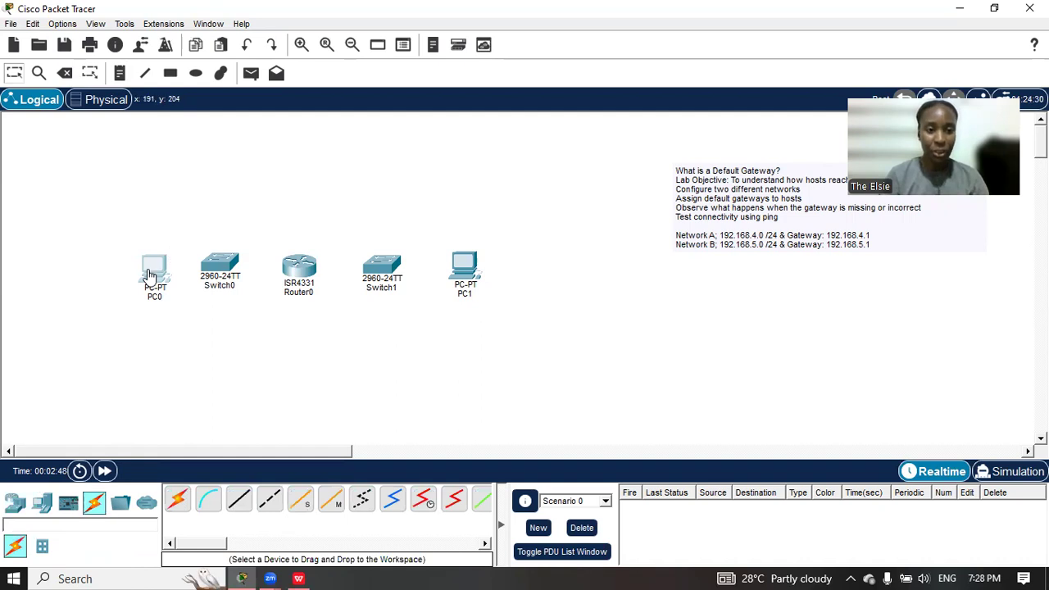
left_click(152, 273)
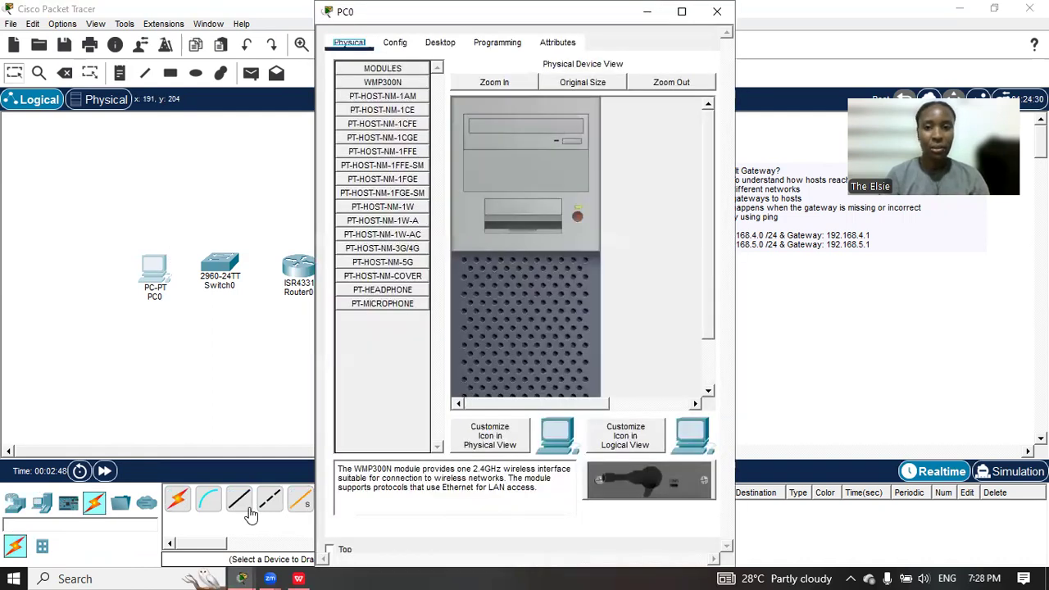
left_click(717, 13)
left_click(238, 498)
left_click(156, 274)
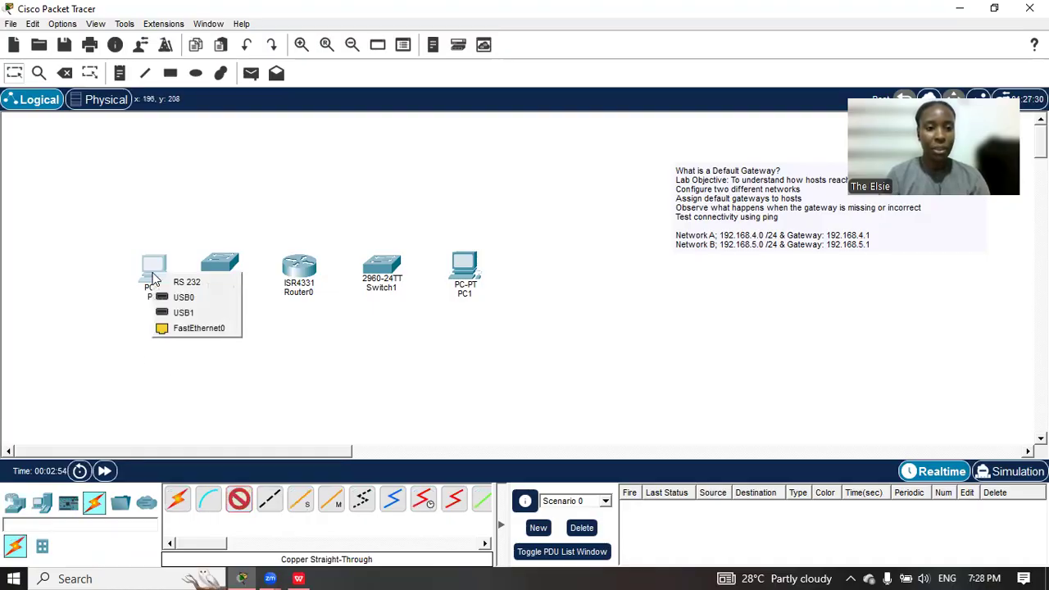
left_click(176, 328)
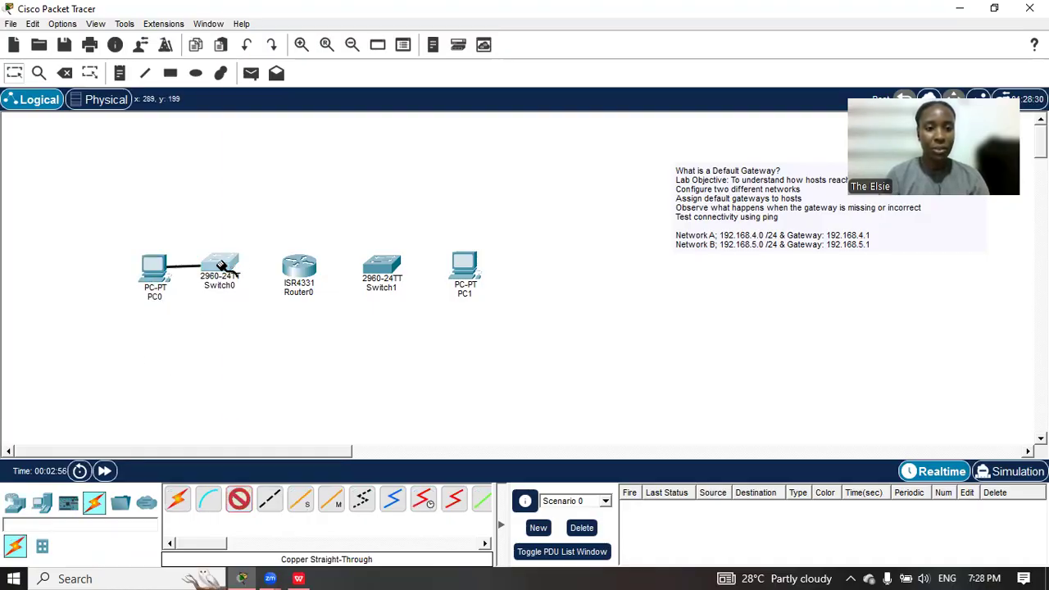
left_click(222, 270)
left_click(307, 32)
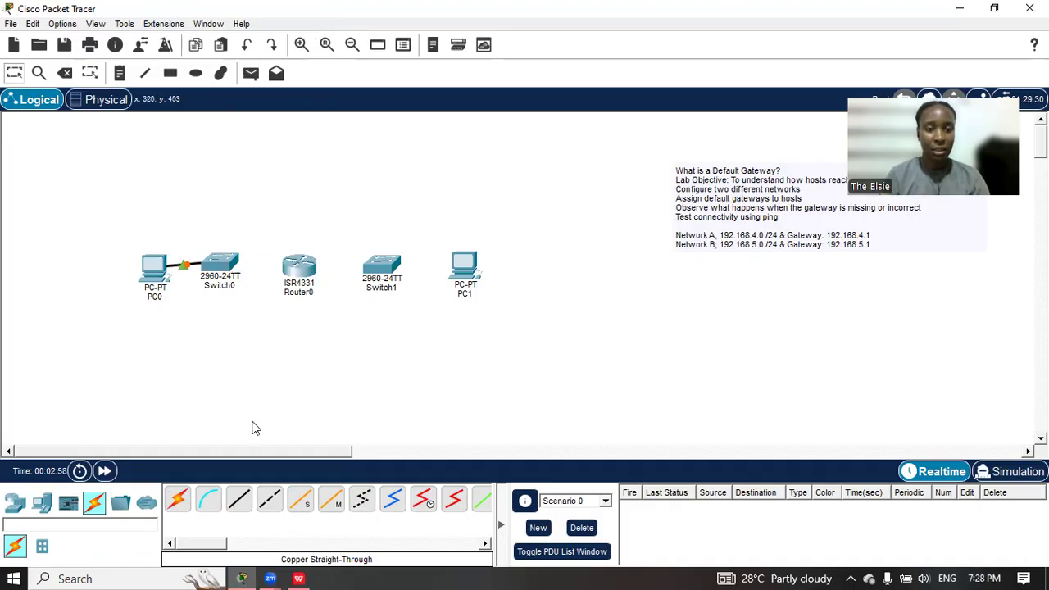
Connect Switch0's GigabitEthernet0/1 to Router0's GigabitEthernet0/0/0 with a copper straight-through cable
left_click(221, 268)
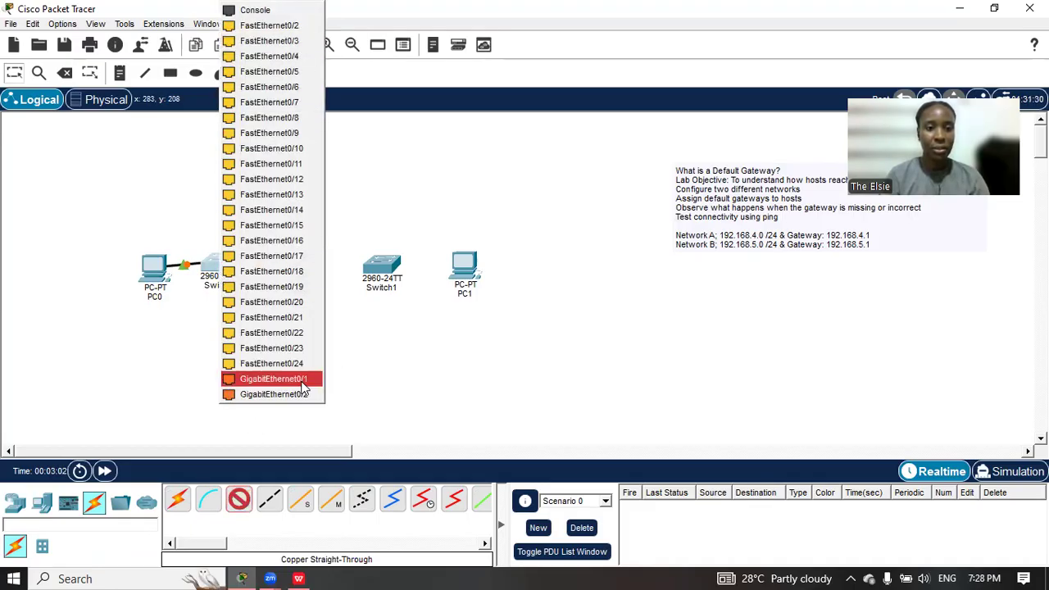
left_click(274, 379)
left_click(299, 269)
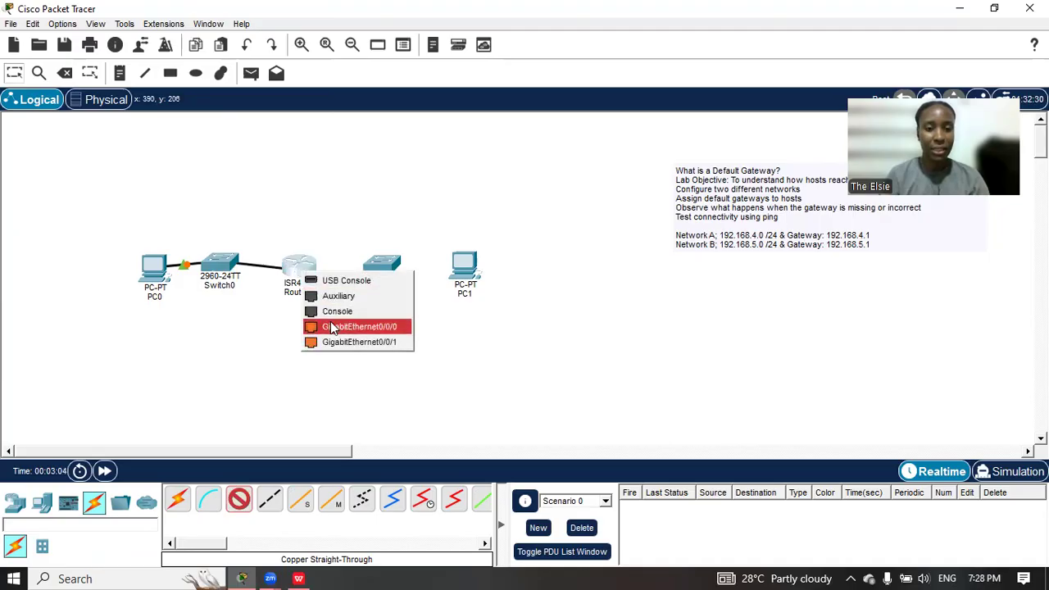
left_click(330, 327)
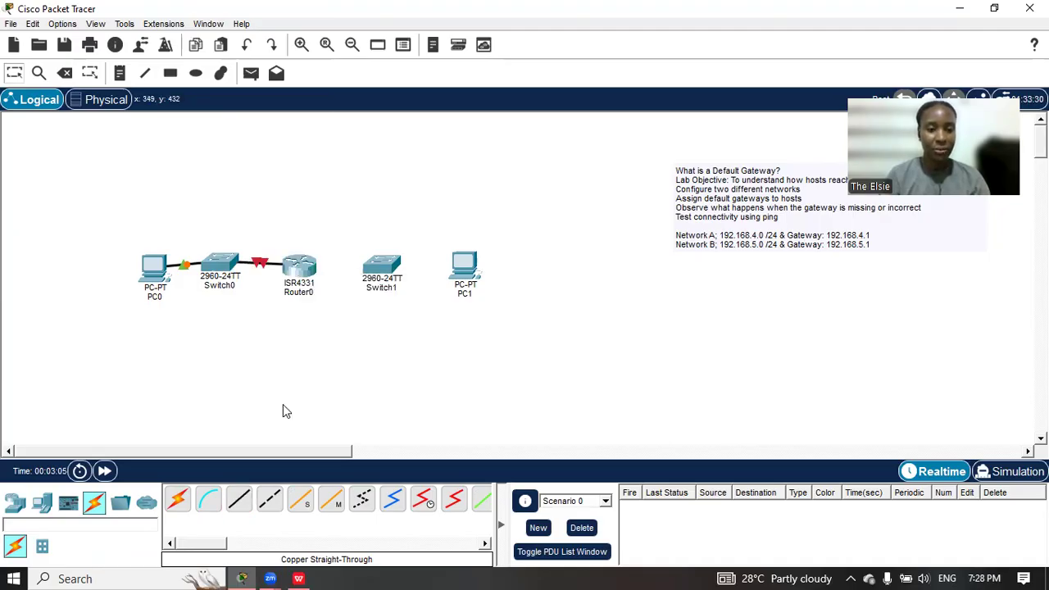
Connect Router0's GigabitEthernet0/0/1 to Switch1's GigabitEthernet0/1 with a copper straight-through cable
left_click(238, 499)
left_click(299, 268)
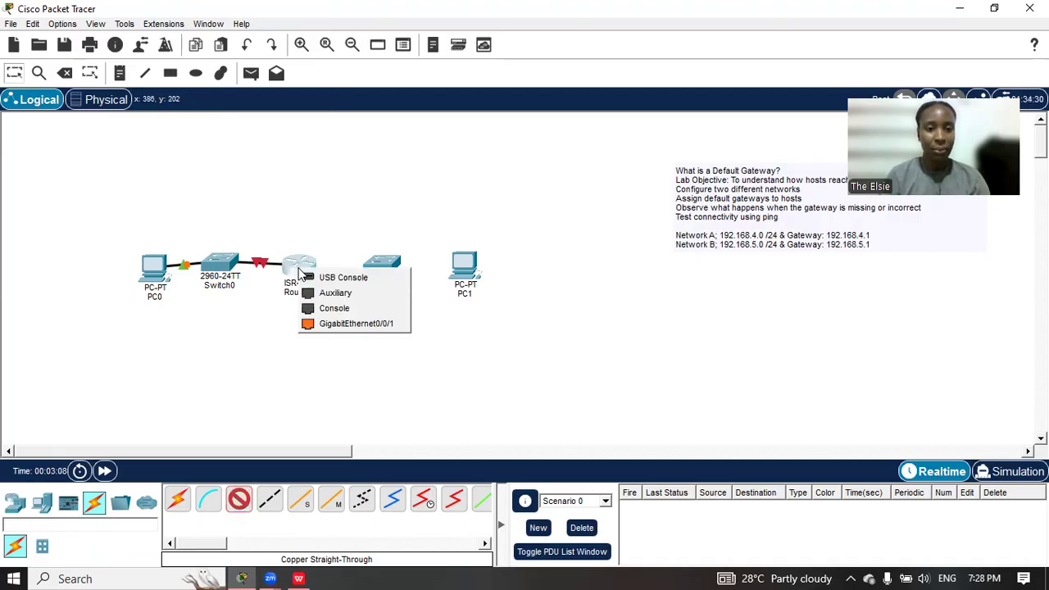
left_click(325, 327)
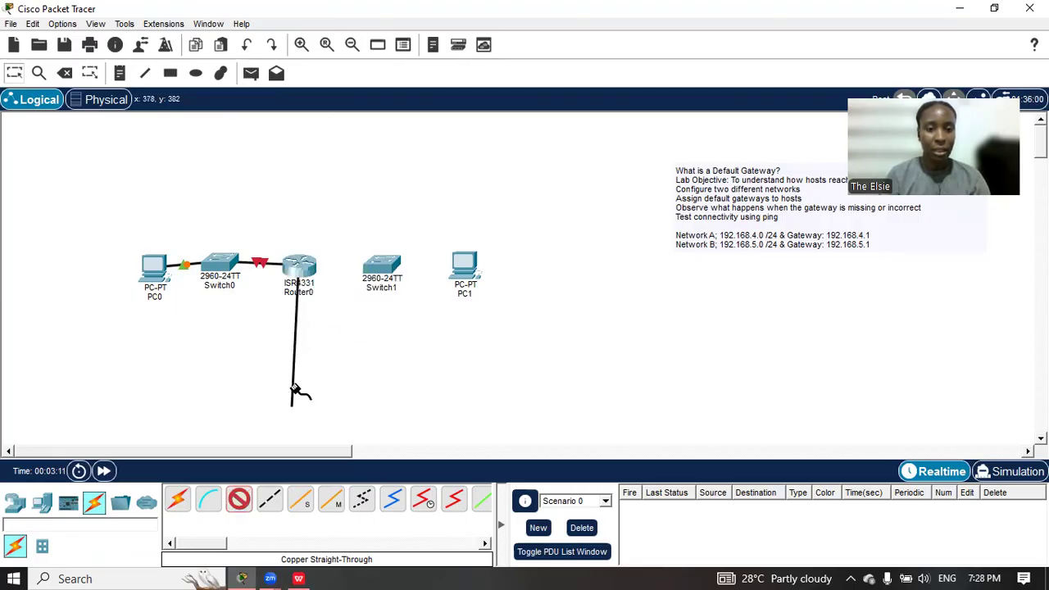
left_click(370, 274)
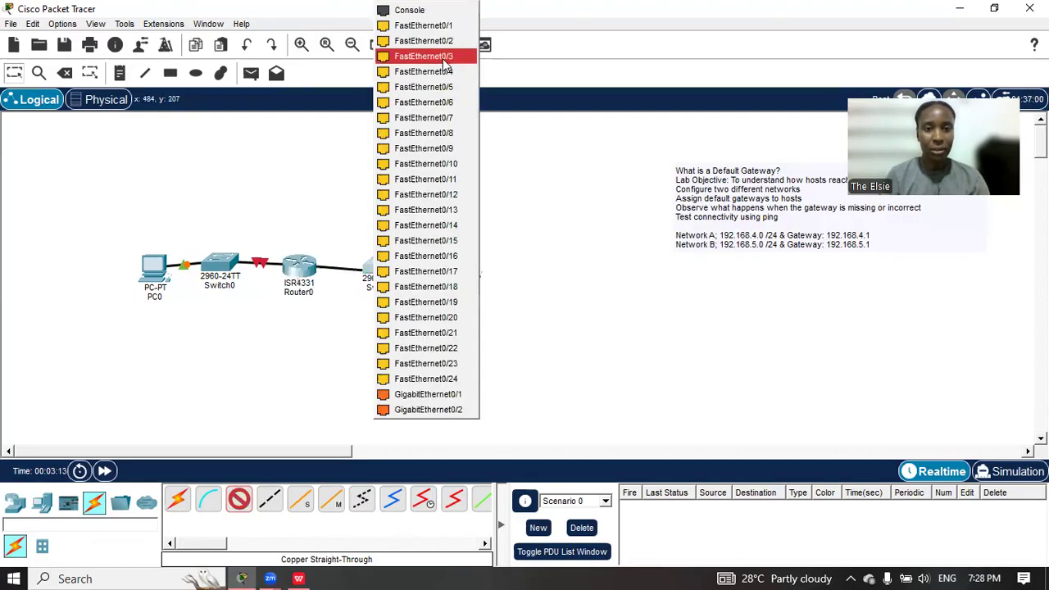
left_click(425, 397)
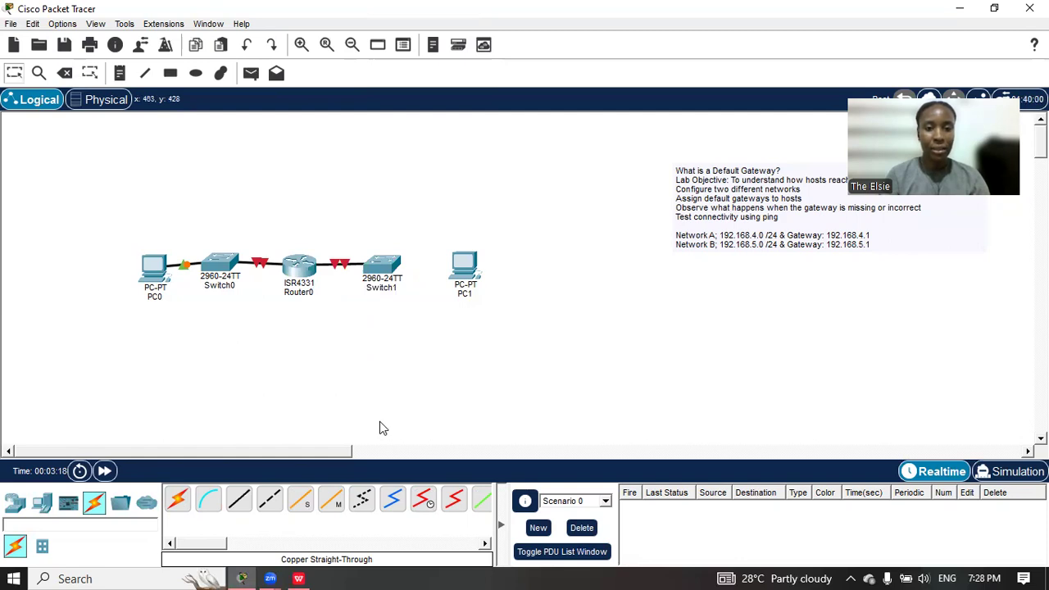
Connect Switch1's FastEthernet0/1 to PC1's FastEthernet0 with a copper straight-through cable
left_click(381, 283)
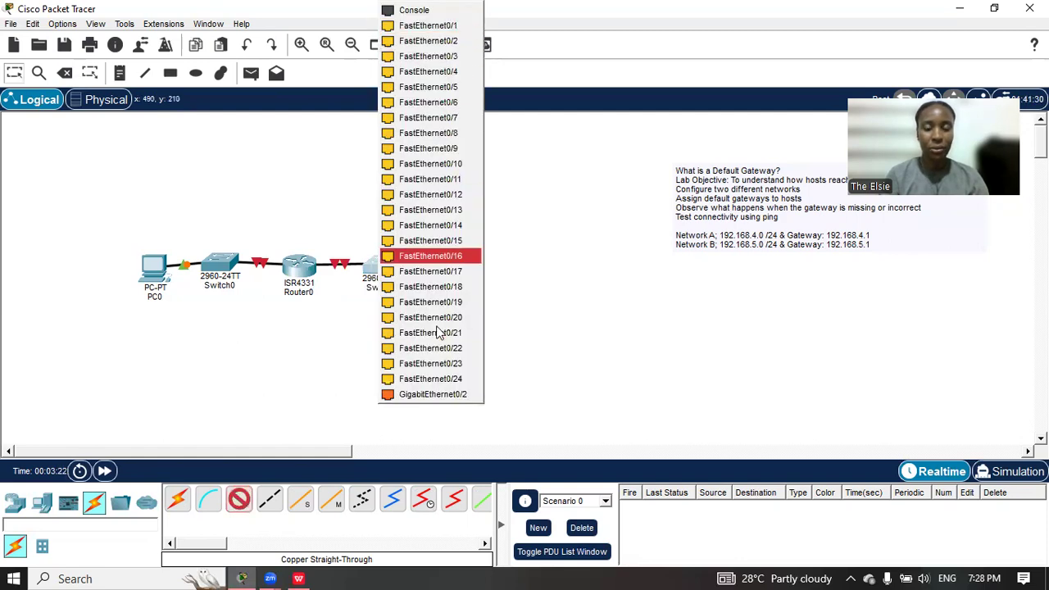
left_click(429, 26)
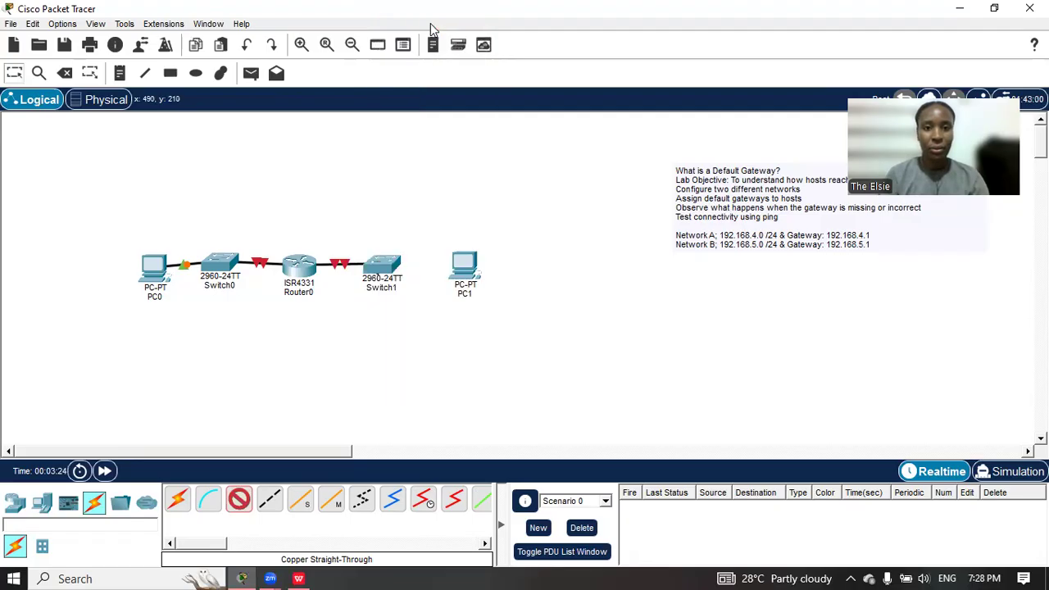
left_click(465, 270)
left_click(496, 327)
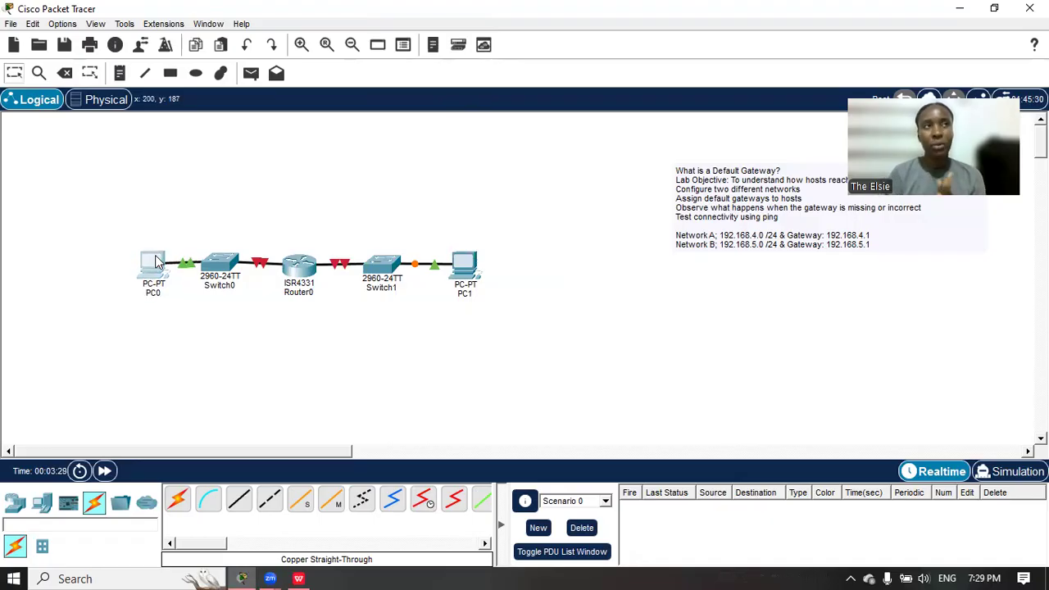
Write the note "192.168.4.0.... 192.168.4.1" in the workspace above Router0
mouse_move(156, 260)
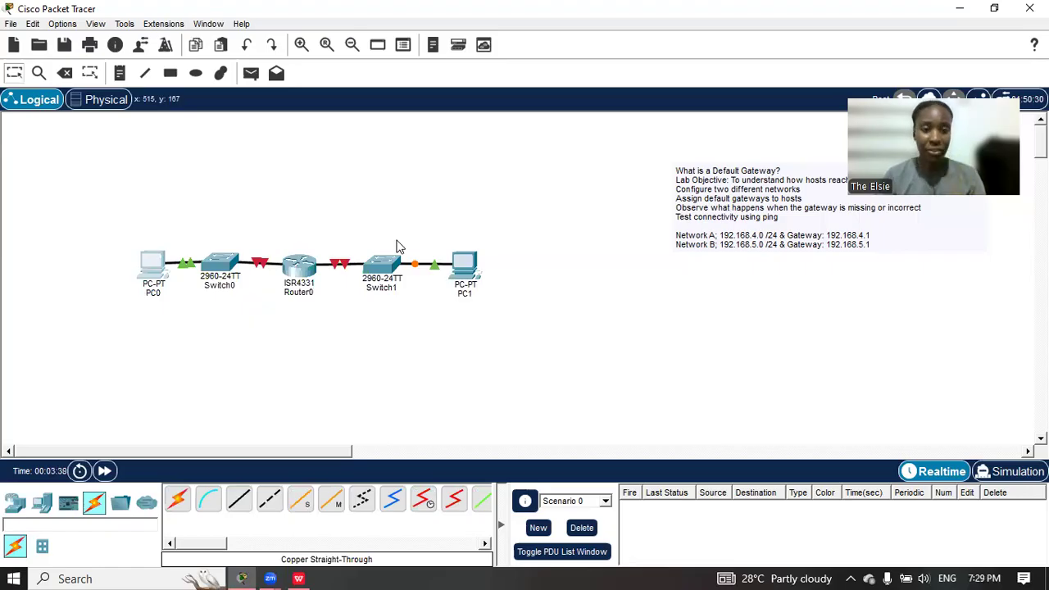
left_click(119, 74)
left_click(330, 213)
type("38")
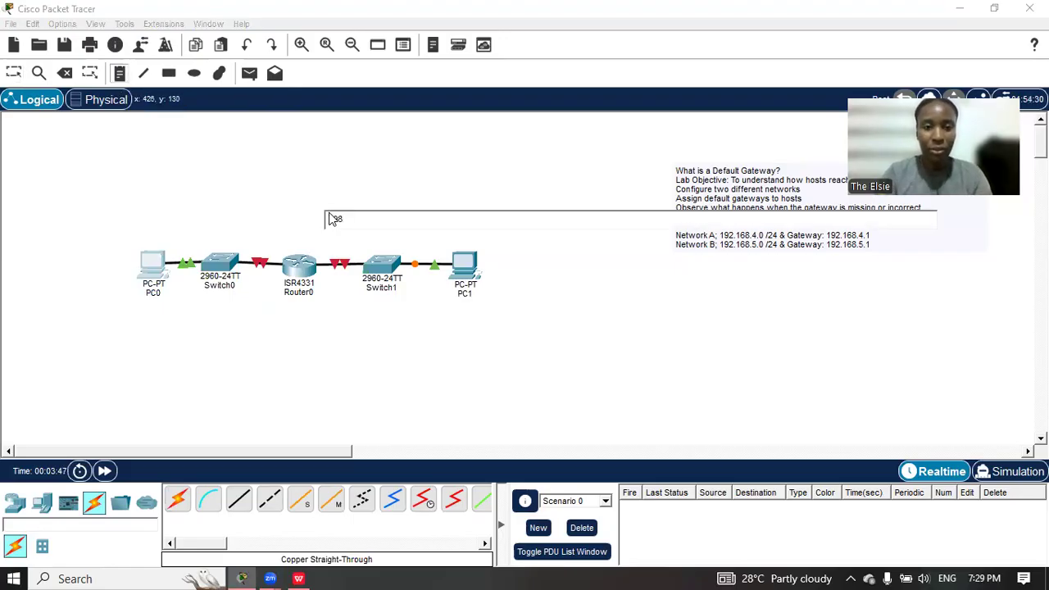
key("BackSpace")
key("BackSpace")
type("192.168")
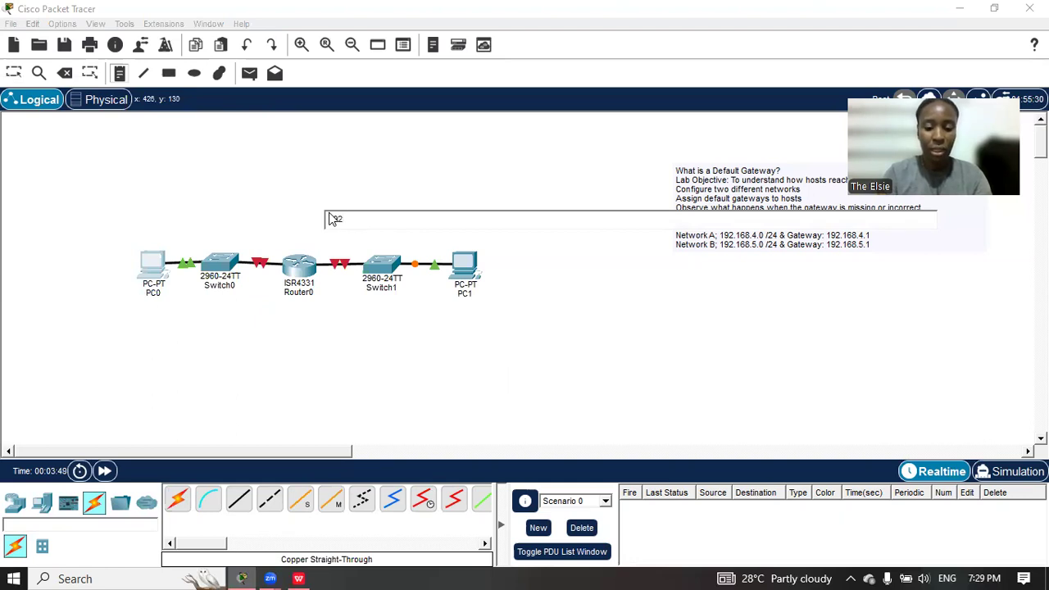
type(".4.0")
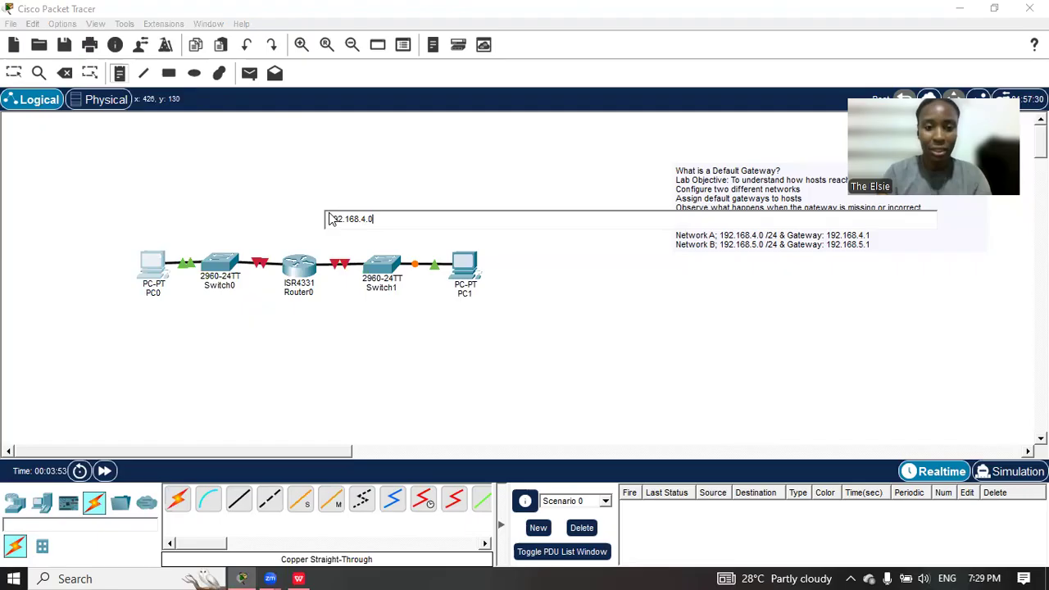
type("....")
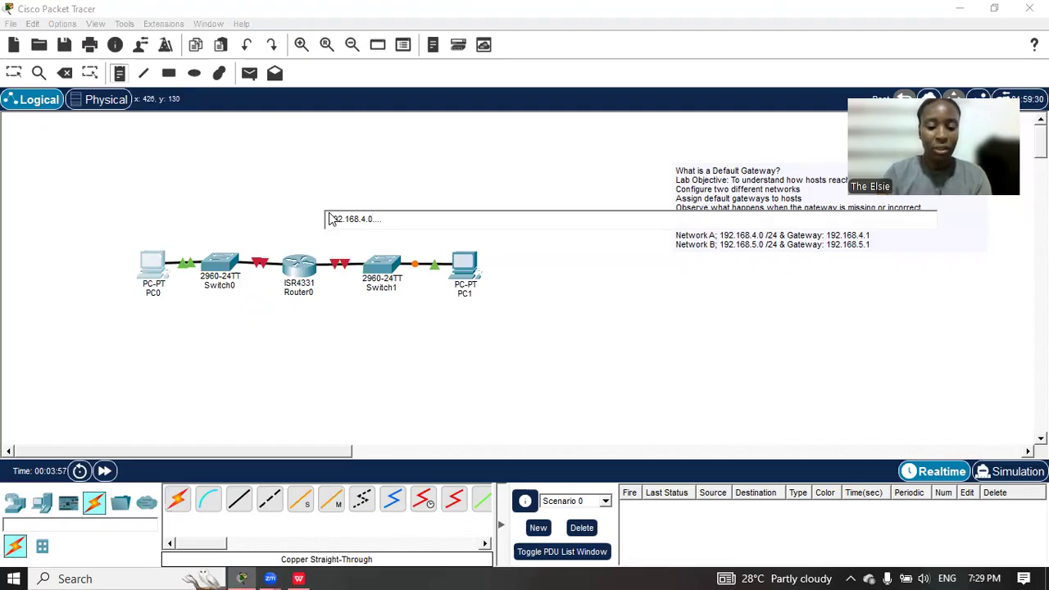
type(" 192.168")
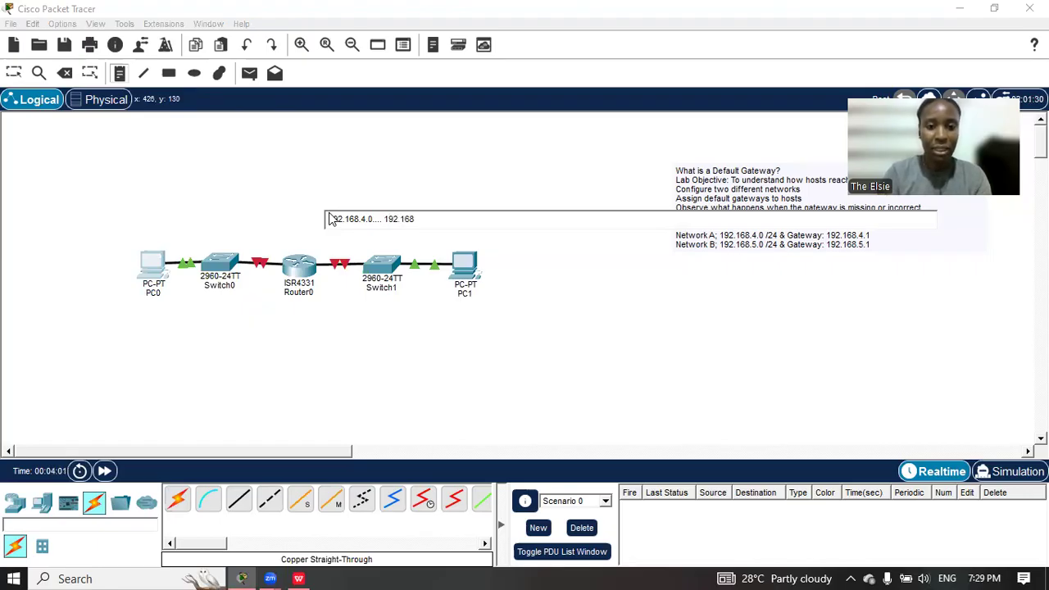
type(".4.1")
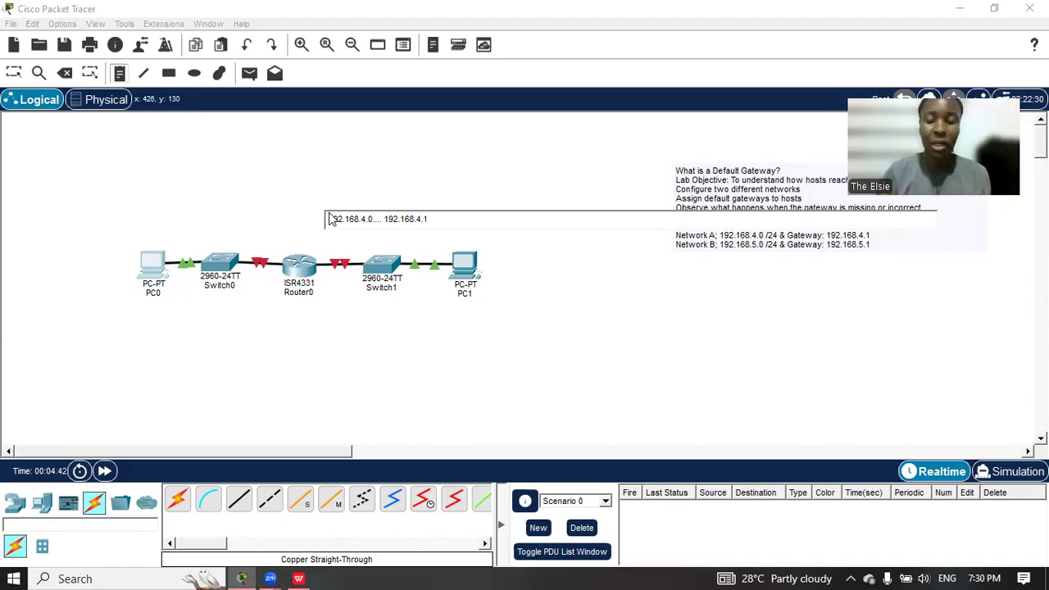
Erase the whole text of the note above Router0 and leave the note empty
key("BackSpace")
key("BackSpace")
key("BackSpace")
key("BackSpace")
key("BackSpace")
key("BackSpace")
key("BackSpace")
key("BackSpace")
key("BackSpace")
key("BackSpace")
key("BackSpace")
key("BackSpace")
key("BackSpace")
key("BackSpace")
key("BackSpace")
key("BackSpace")
key("BackSpace")
key("BackSpace")
key("BackSpace")
key("BackSpace")
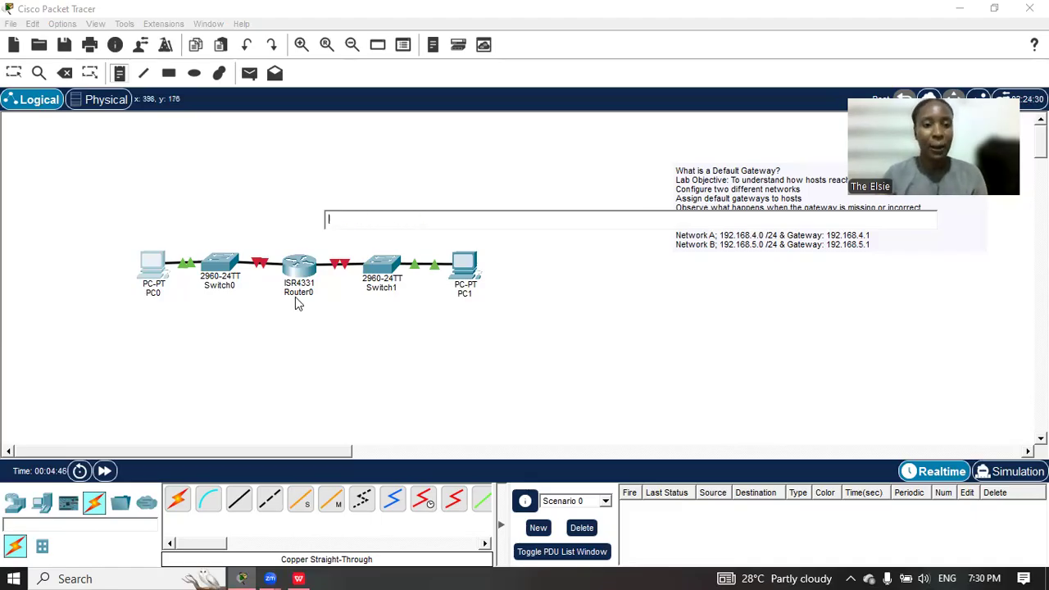
left_click(120, 76)
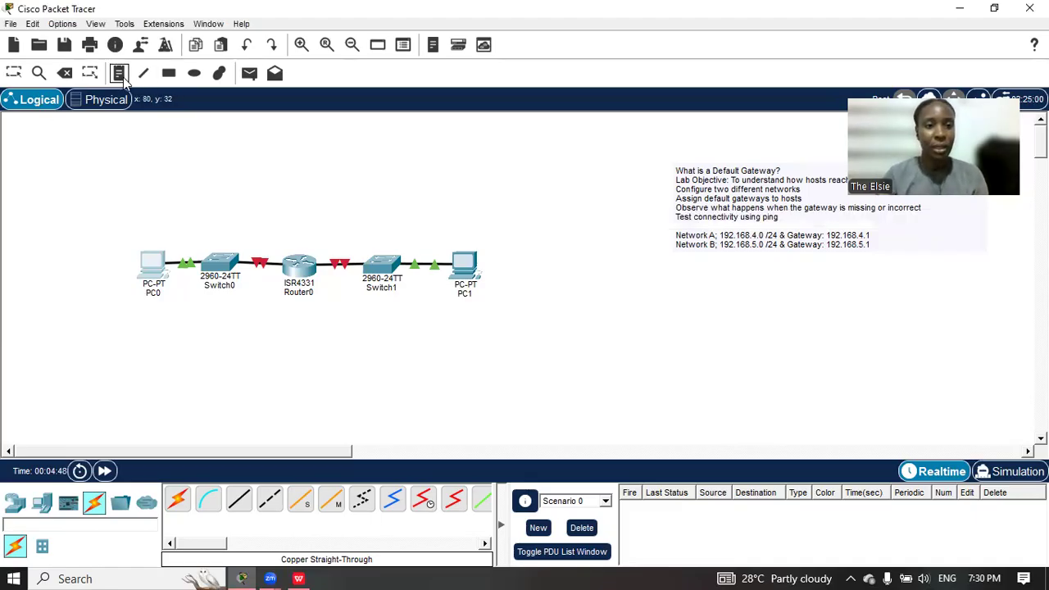
Rename PC0 as PCA, dismissing the request to delete it
left_click(68, 75)
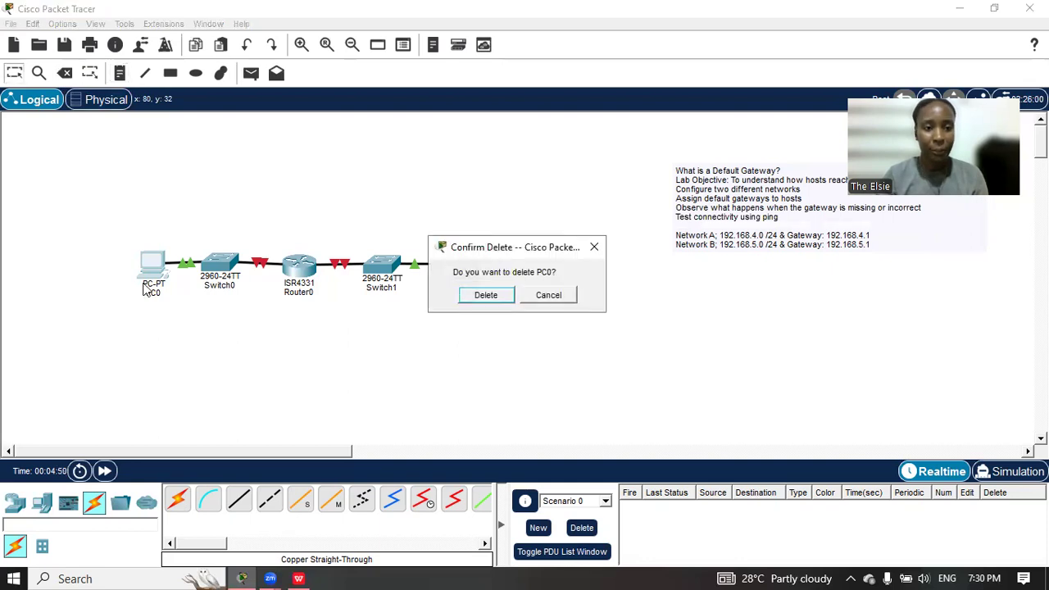
left_click(547, 295)
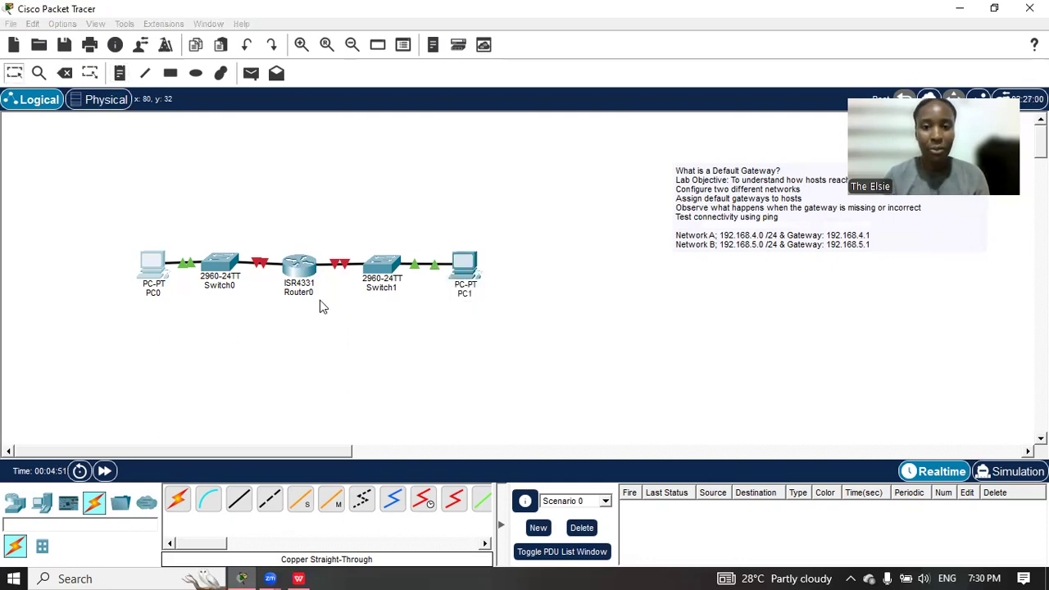
left_click(157, 295)
key("BackSpace")
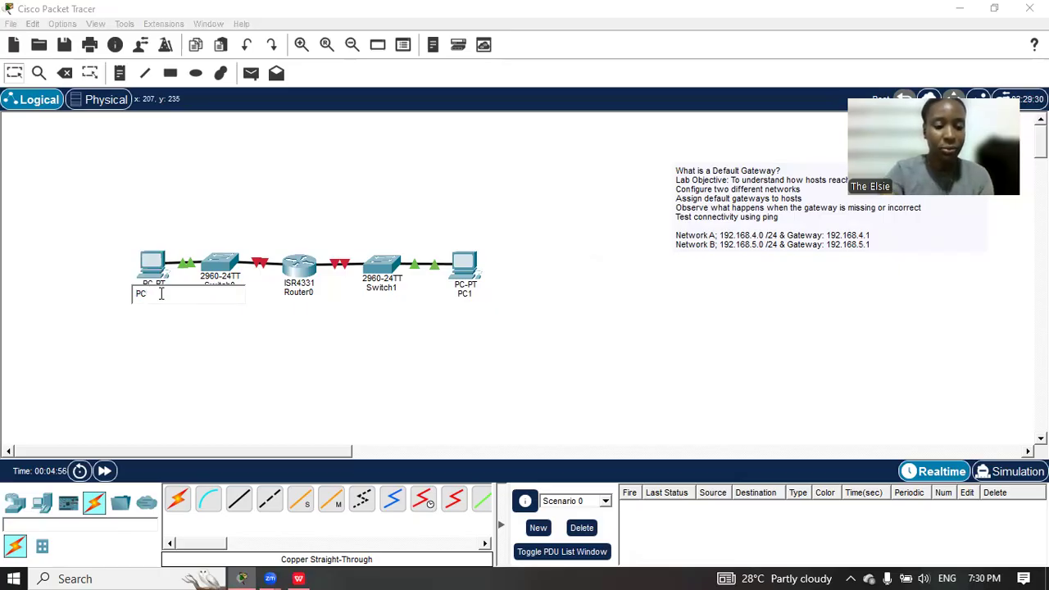
type("A")
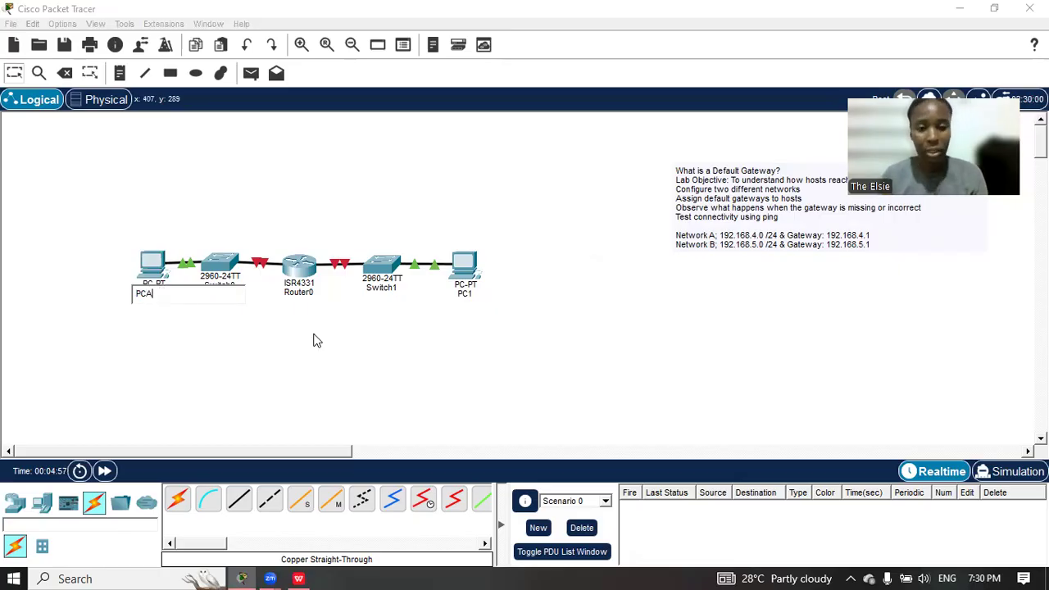
Rename PC1, the computer attached to Switch1, as PCB
left_click(474, 295)
left_click(473, 295)
key("BackSpace")
type("B")
key("Return")
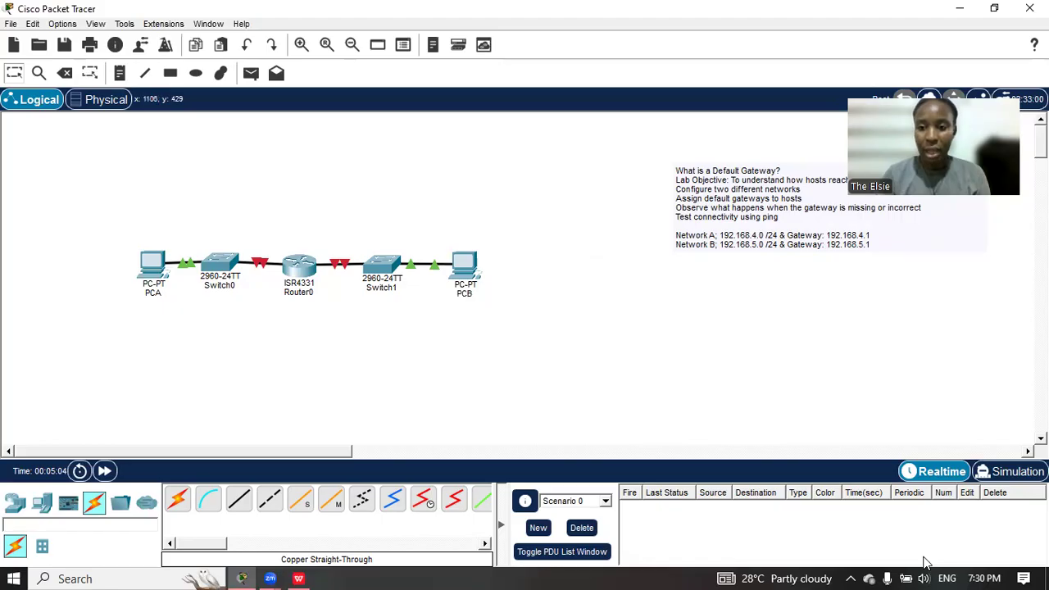
left_click_drag(848, 222, 849, 280)
mouse_move(745, 265)
left_mouse_down()
mouse_move(664, 248)
mouse_move(670, 227)
mouse_move(849, 223)
left_mouse_up()
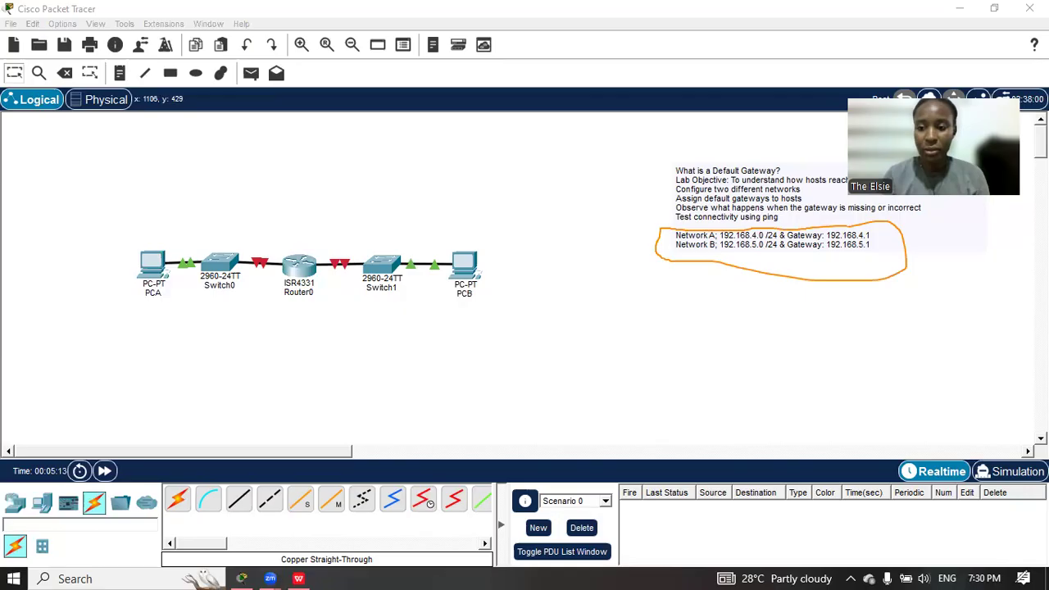
left_click(1001, 472)
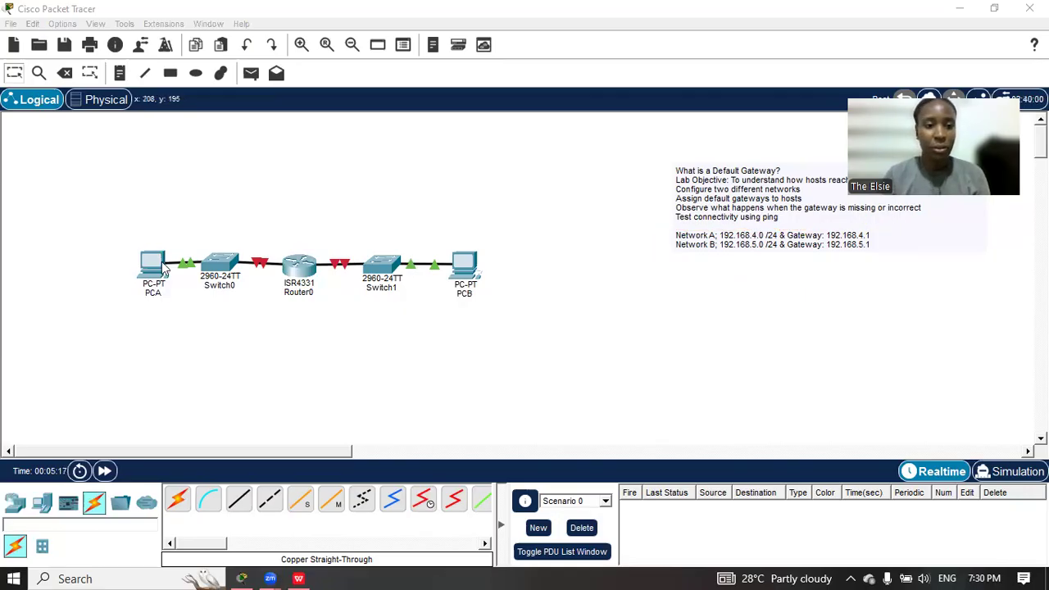
Give PCA the static IPv4 address 192.168.4.2 with subnet mask 255.255.255.0
left_click(162, 261)
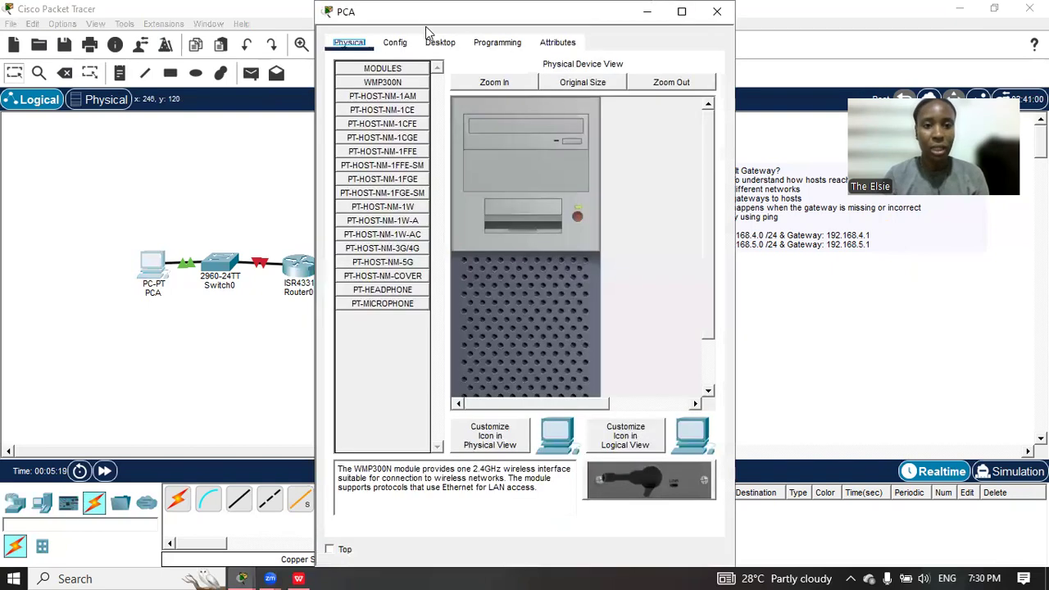
left_click(439, 45)
left_click(395, 131)
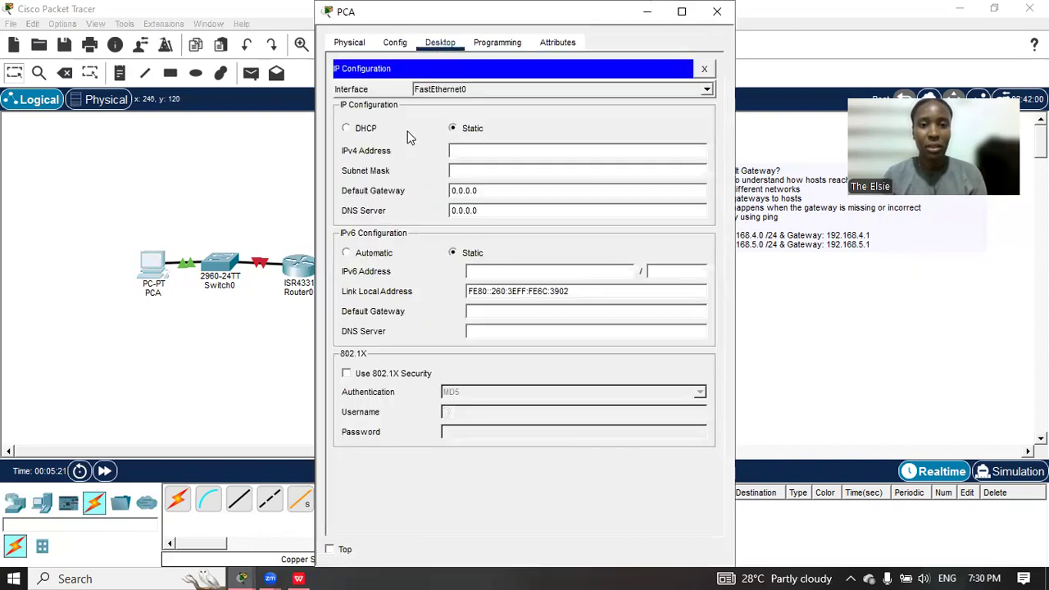
type("192")
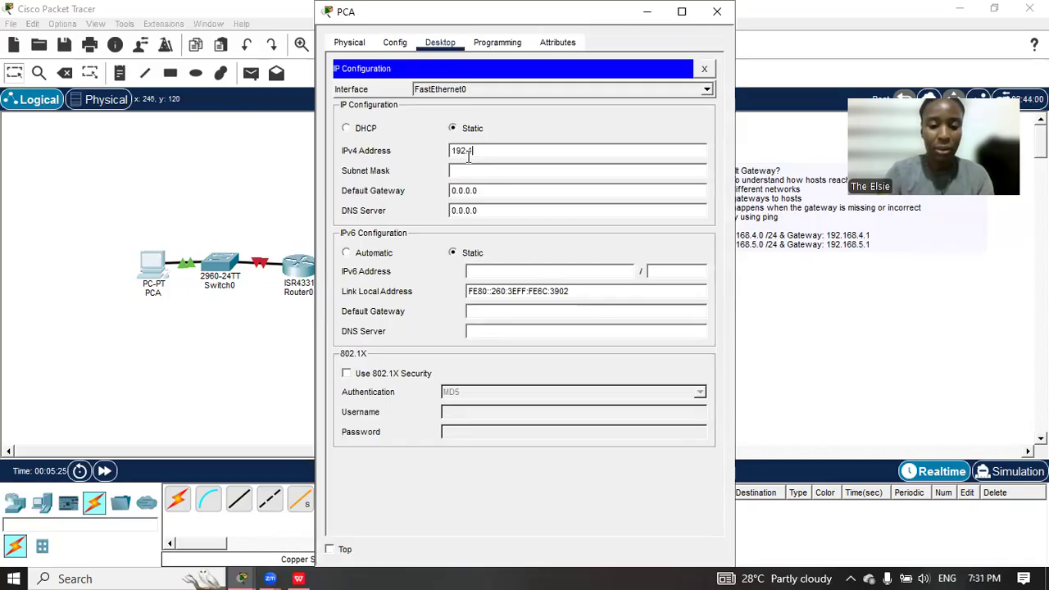
type(".168.4.2")
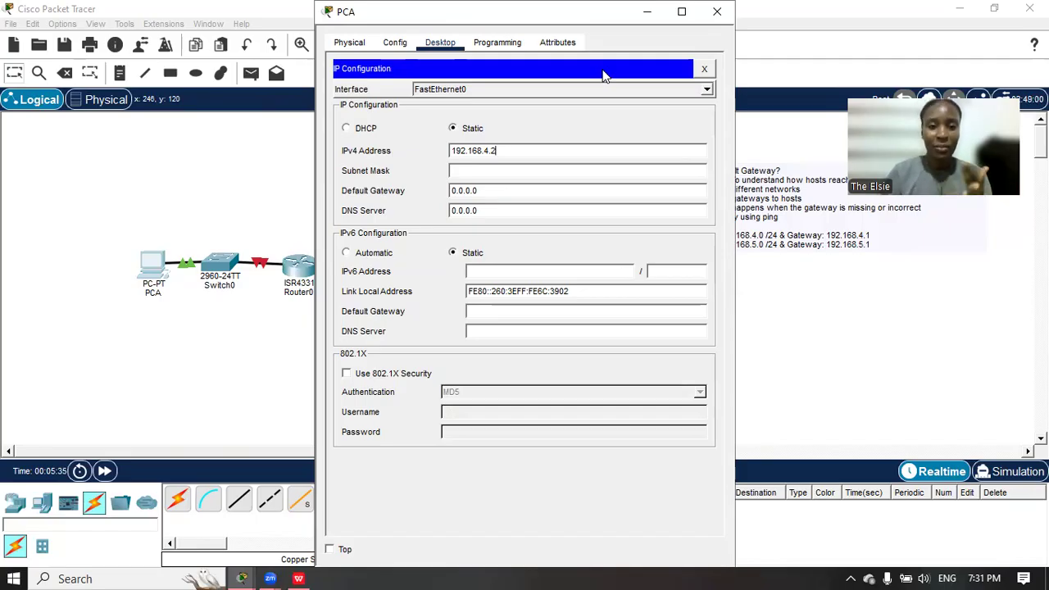
left_click(501, 171)
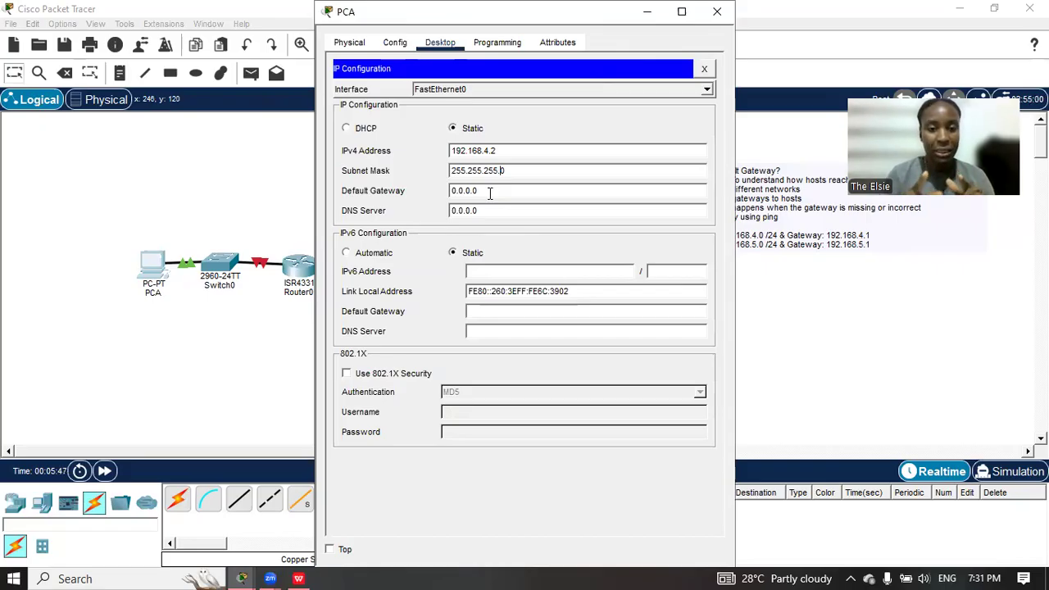
left_click(534, 121)
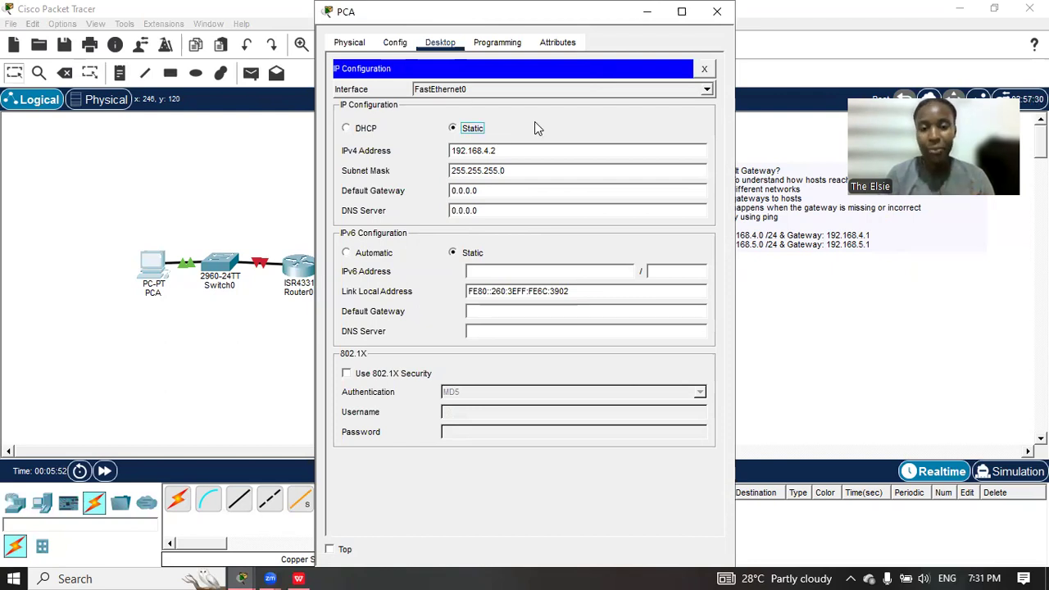
left_click(657, 14)
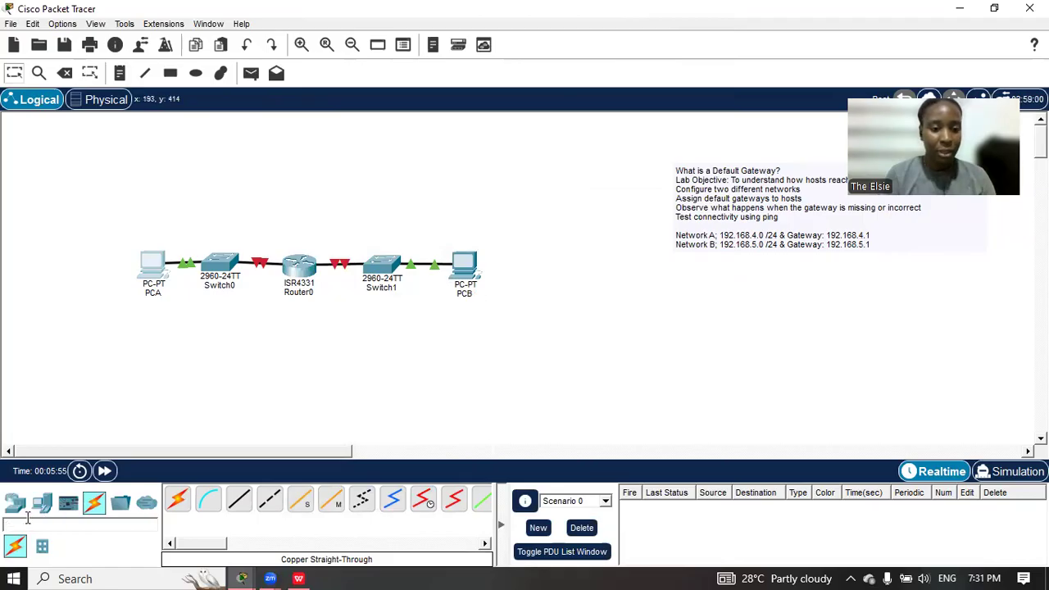
Place a second PC in the workspace directly above PCA for Network A
left_click(41, 504)
left_click(177, 498)
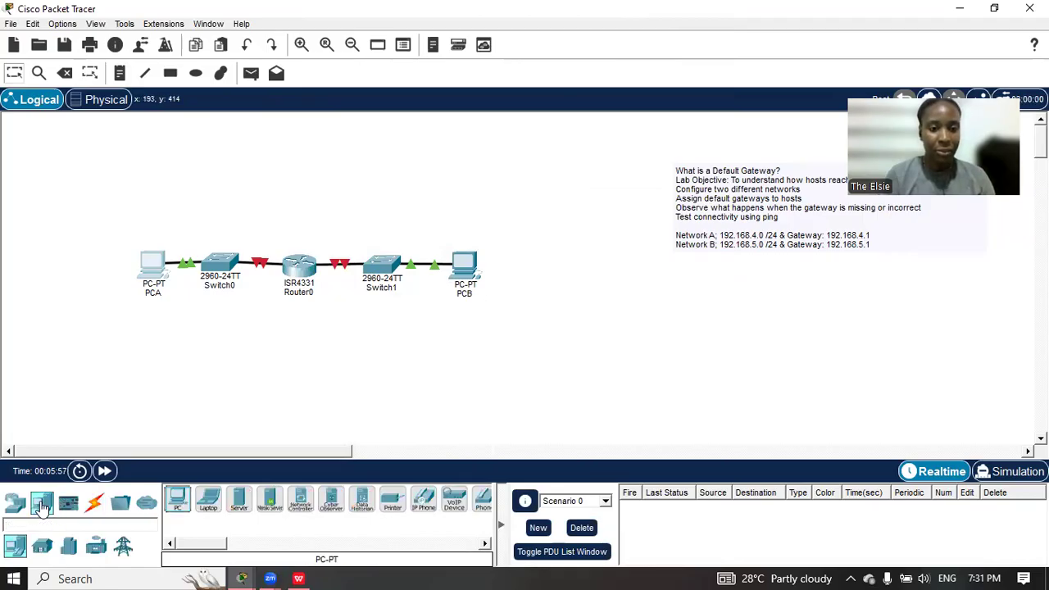
left_click(156, 214)
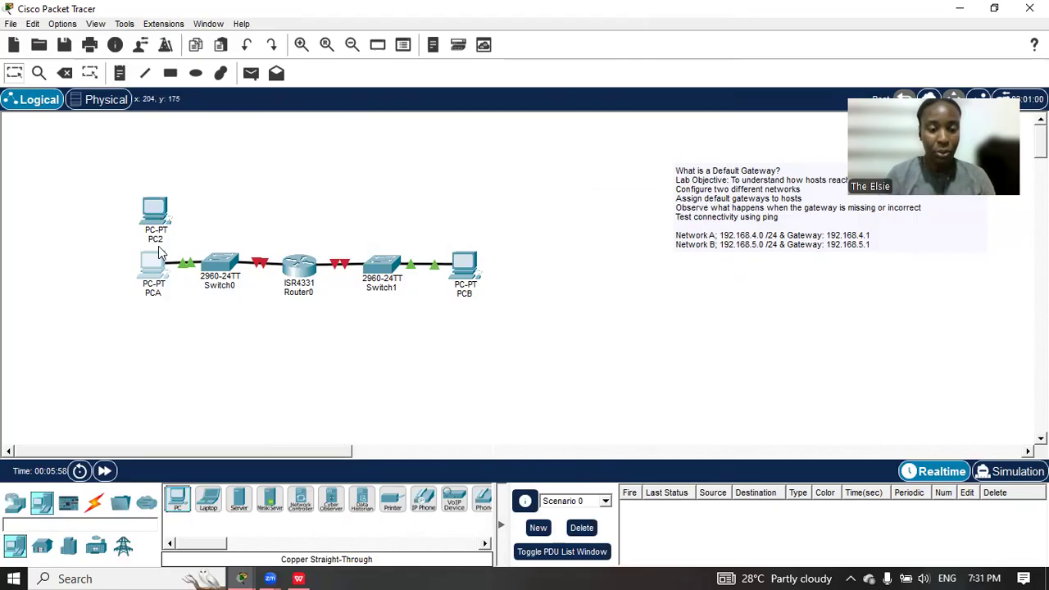
Rename PCA as PCA-1
left_click(160, 293)
left_click(160, 294)
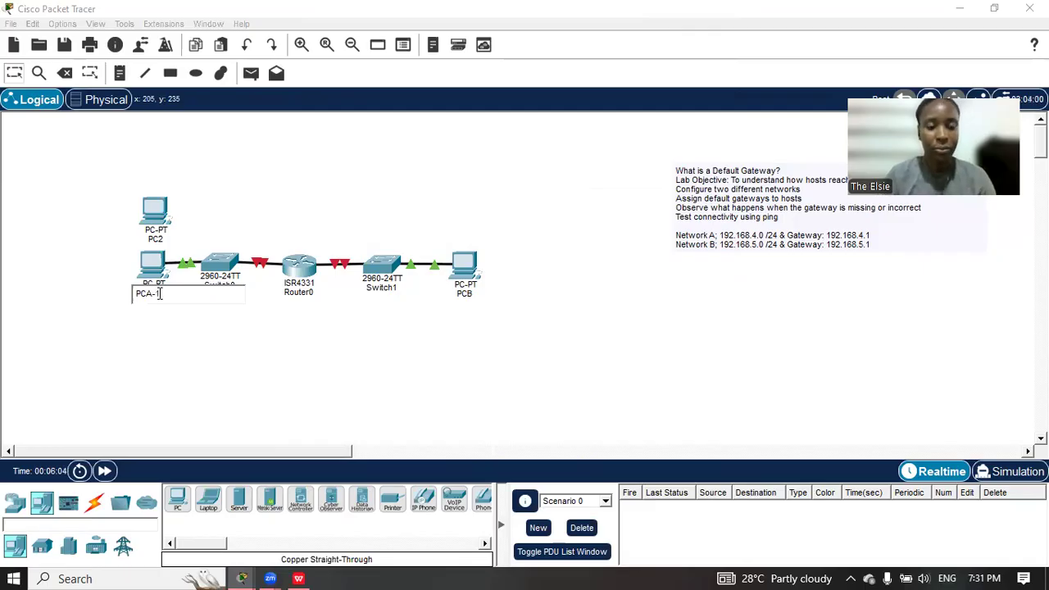
left_click(72, 280)
Rename the newly added PC above PCA-1 as PCA-2
left_click(156, 239)
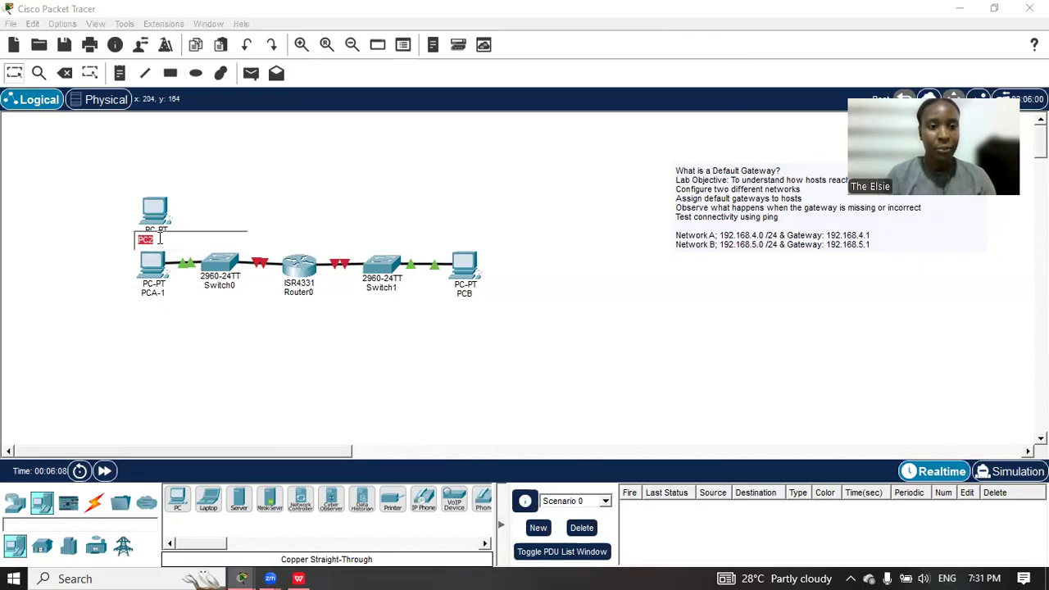
left_click(160, 238)
key("BackSpace")
type("A-")
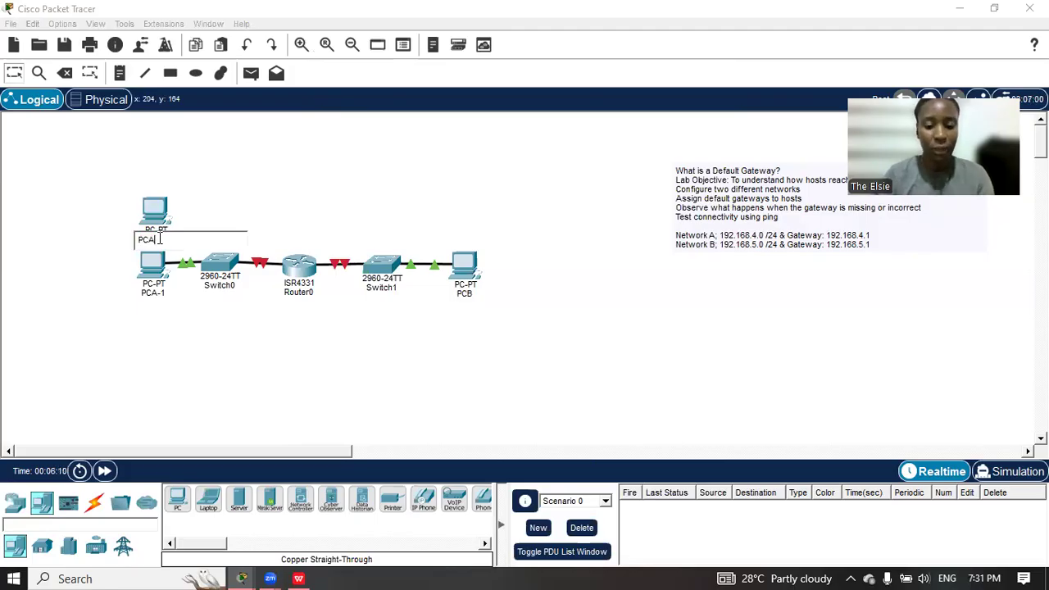
type("2")
left_click(83, 234)
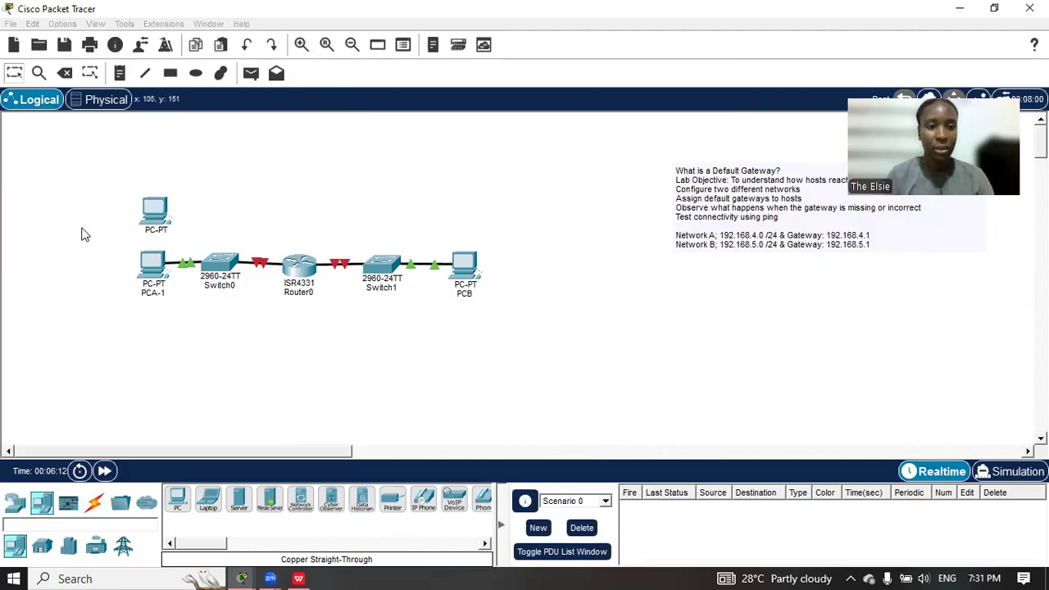
Give PCA-2 the static IPv4 address 192.168.4.3 with subnet mask 255.255.255.0
left_click(157, 216)
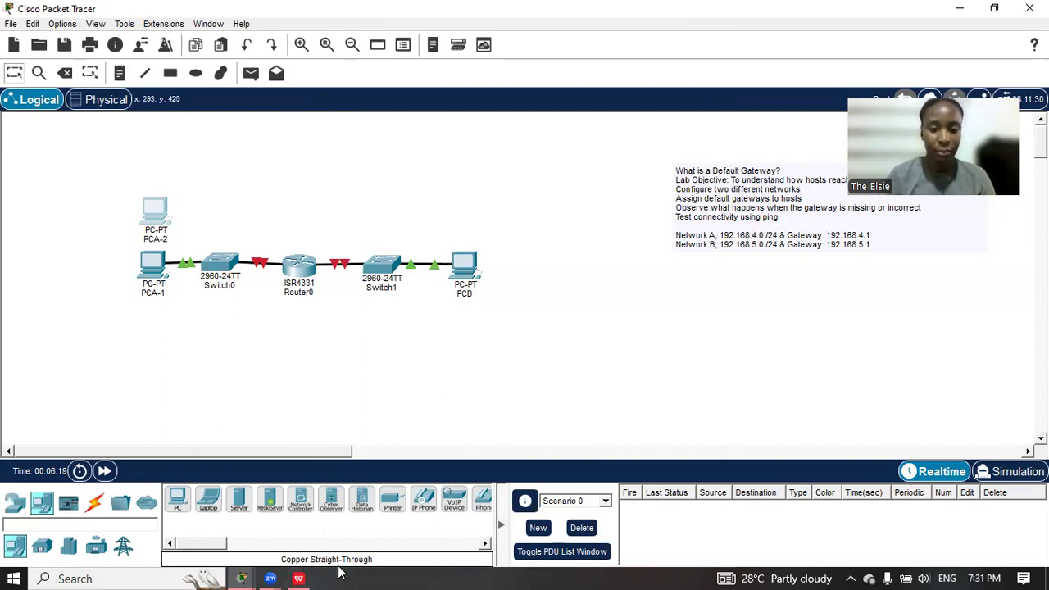
left_click(161, 218)
left_click(396, 42)
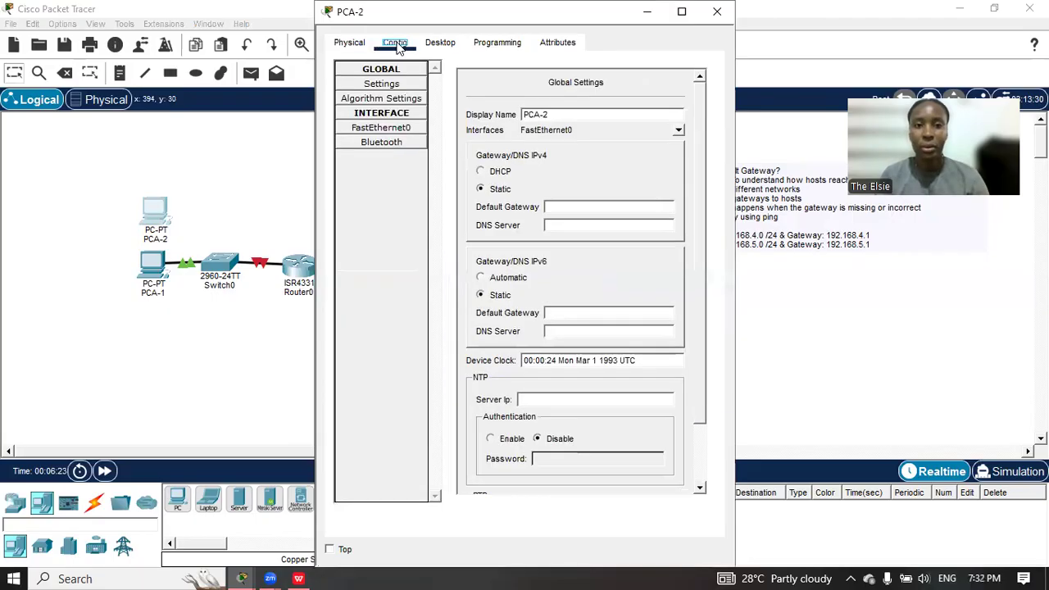
left_click(442, 44)
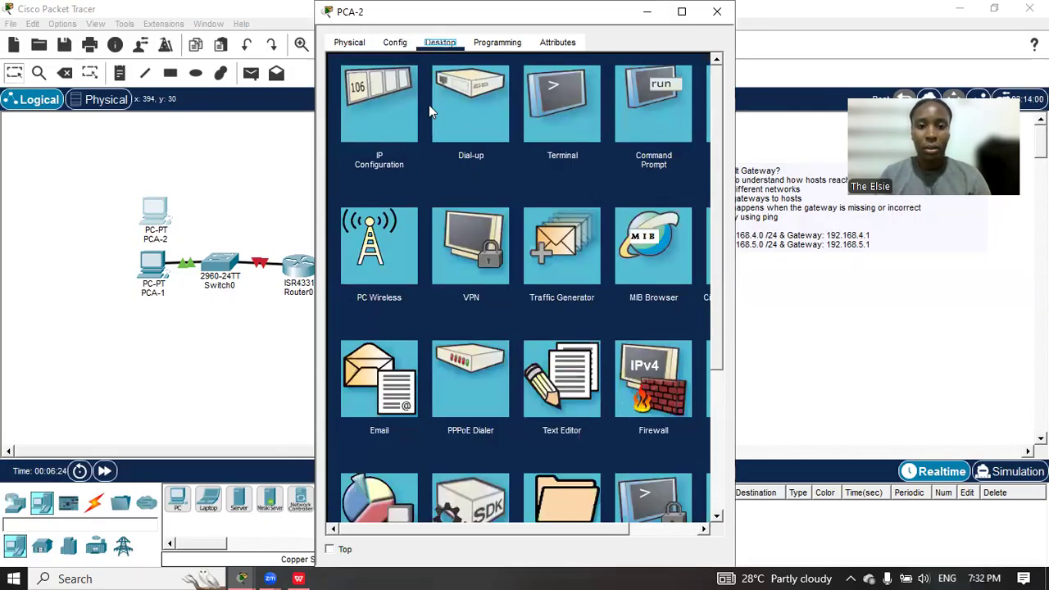
left_click(385, 115)
left_click(468, 153)
type("1")
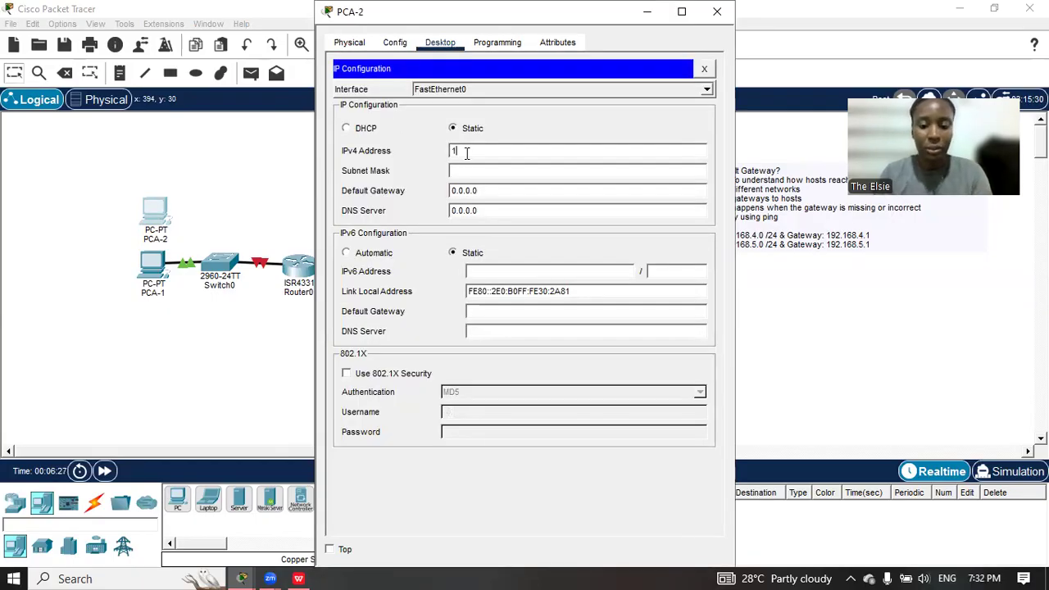
type("92.168.4")
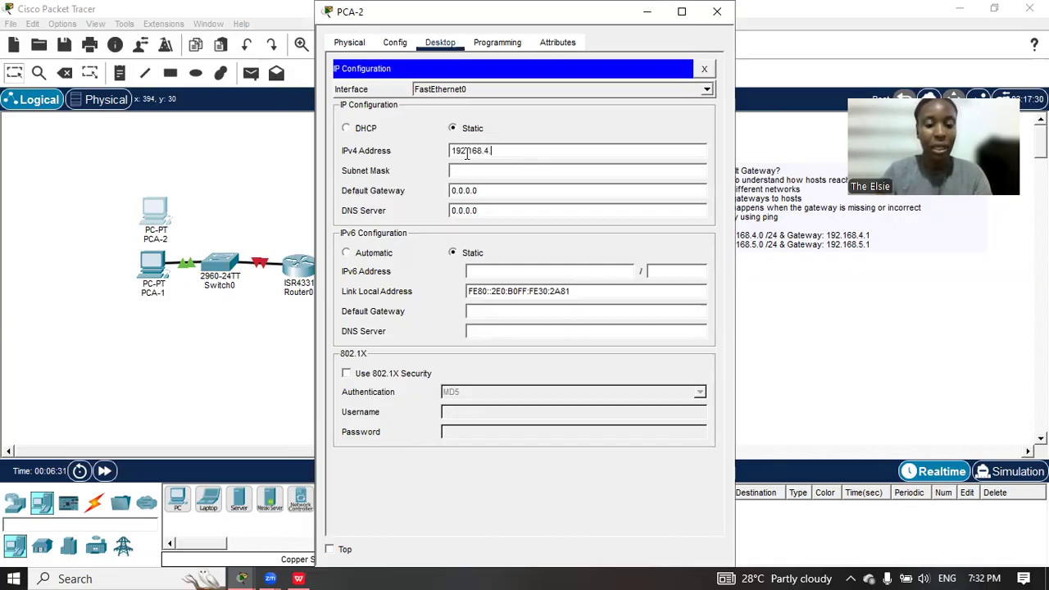
type(".3")
left_click(470, 170)
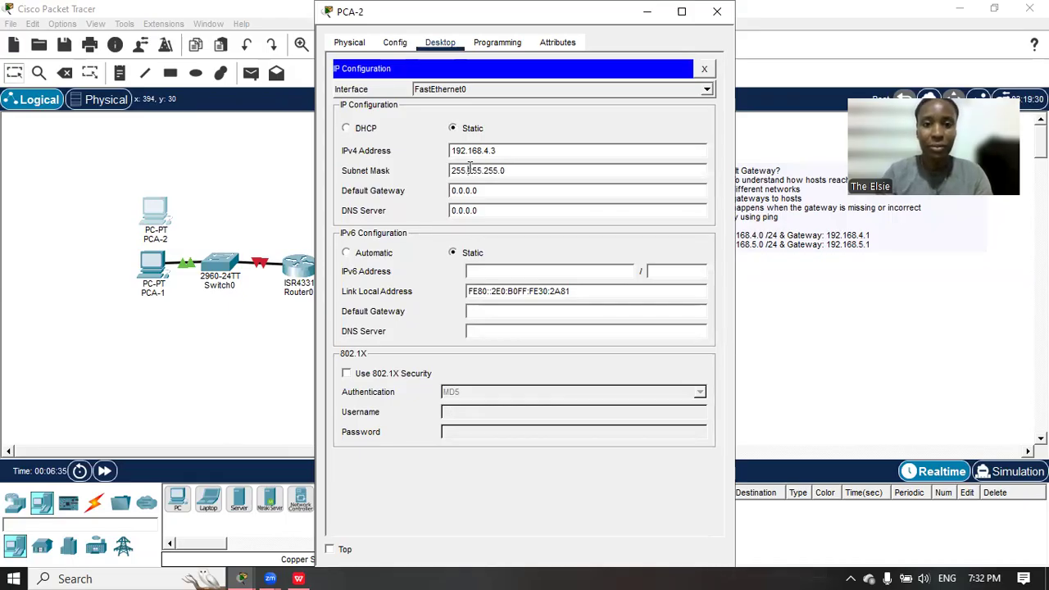
left_click(544, 133)
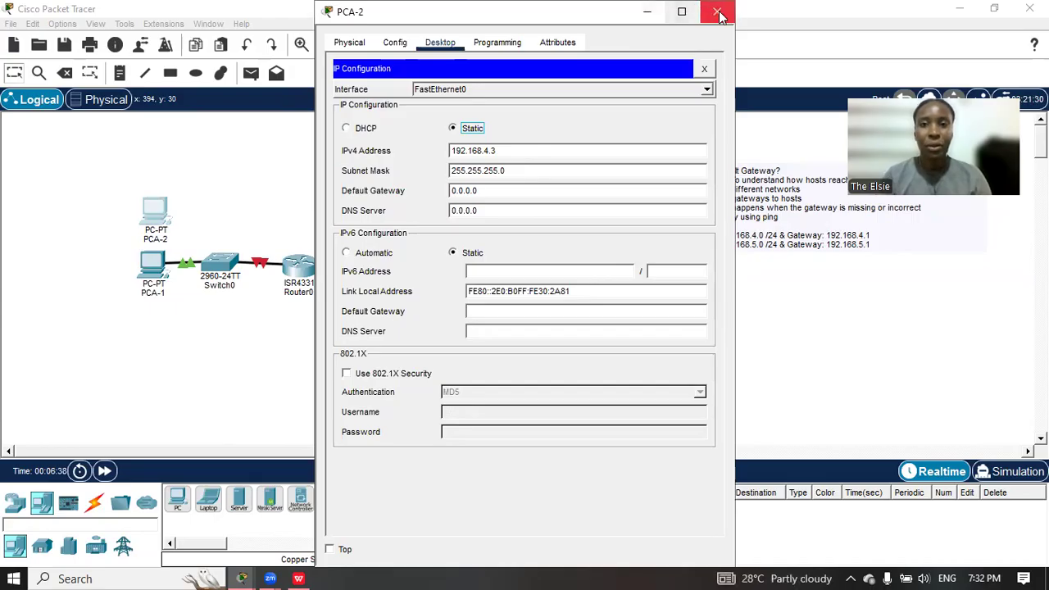
left_click(645, 13)
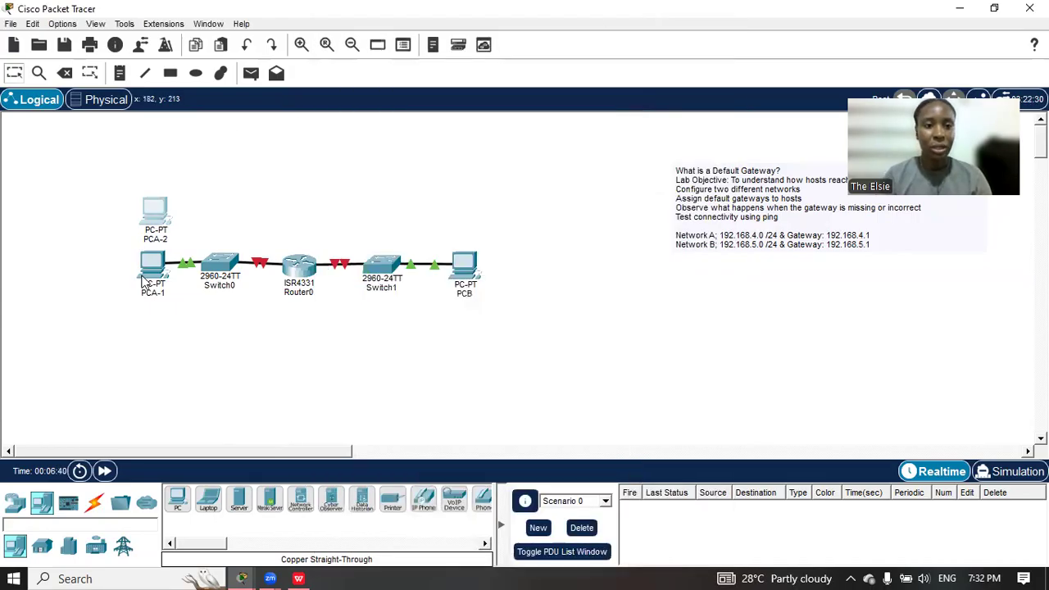
Connect PCA-2's FastEthernet0 to Switch0's FastEthernet0/2 with a copper straight-through cable
left_click(94, 498)
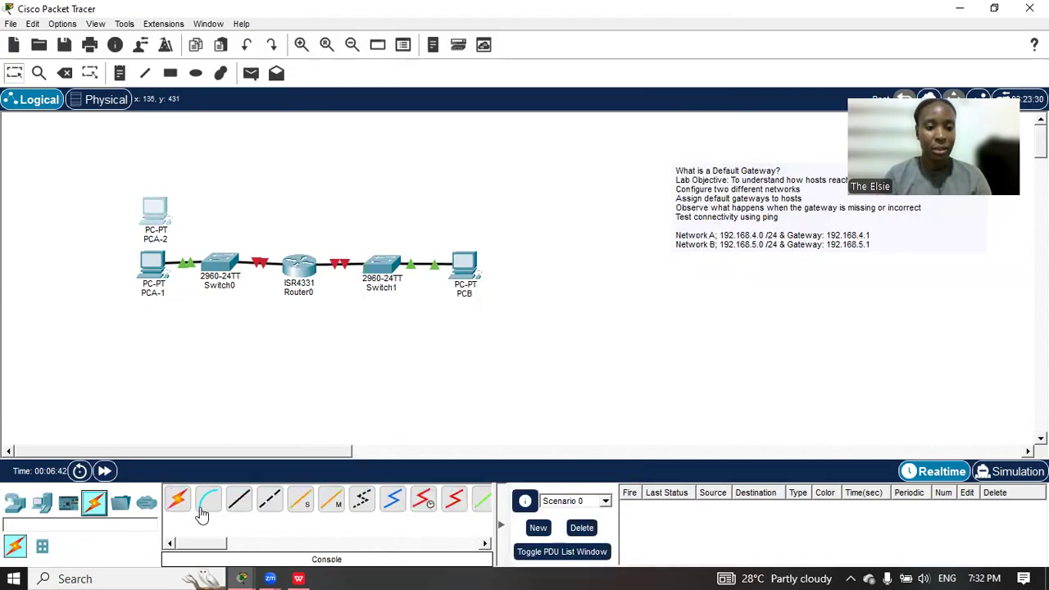
left_click(238, 499)
left_click(156, 211)
left_click(197, 260)
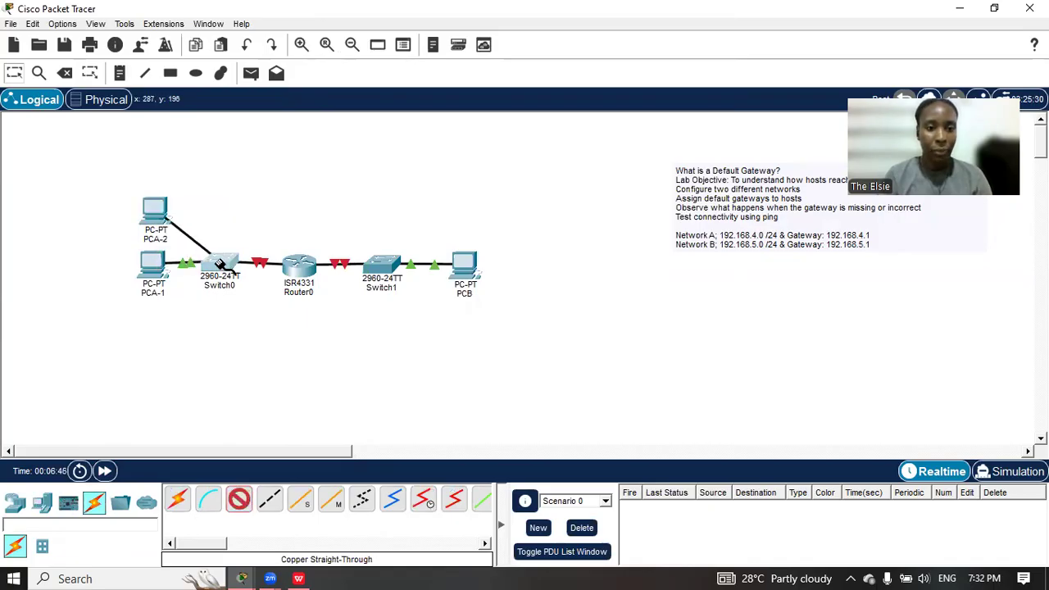
left_click(221, 268)
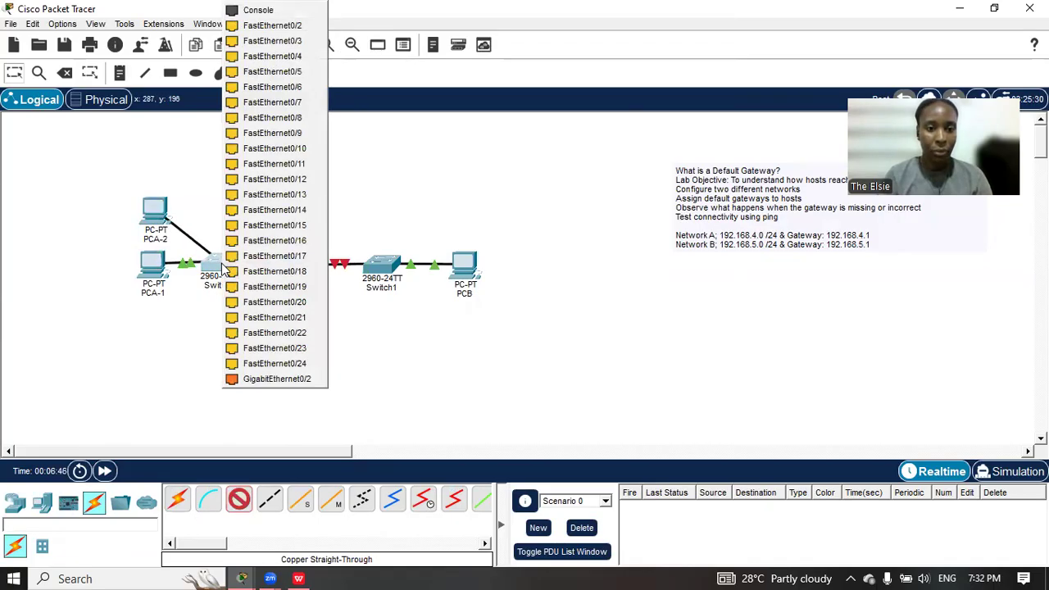
left_click(260, 26)
Send a simple PDU from PCA-1 to PCA-2 twice to test connectivity within Network A
left_click(250, 74)
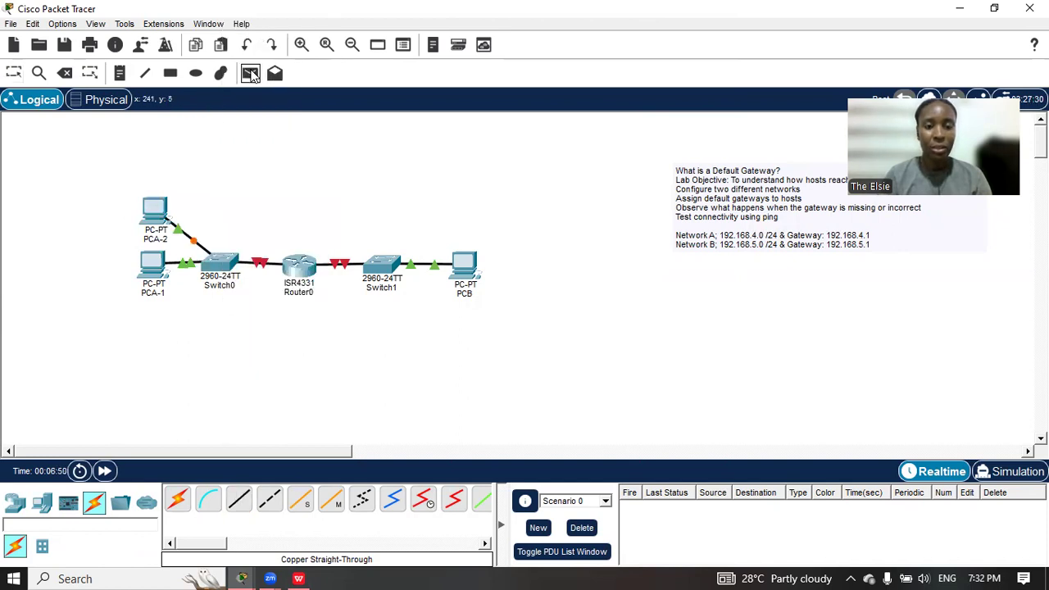
left_click(151, 266)
left_click(150, 214)
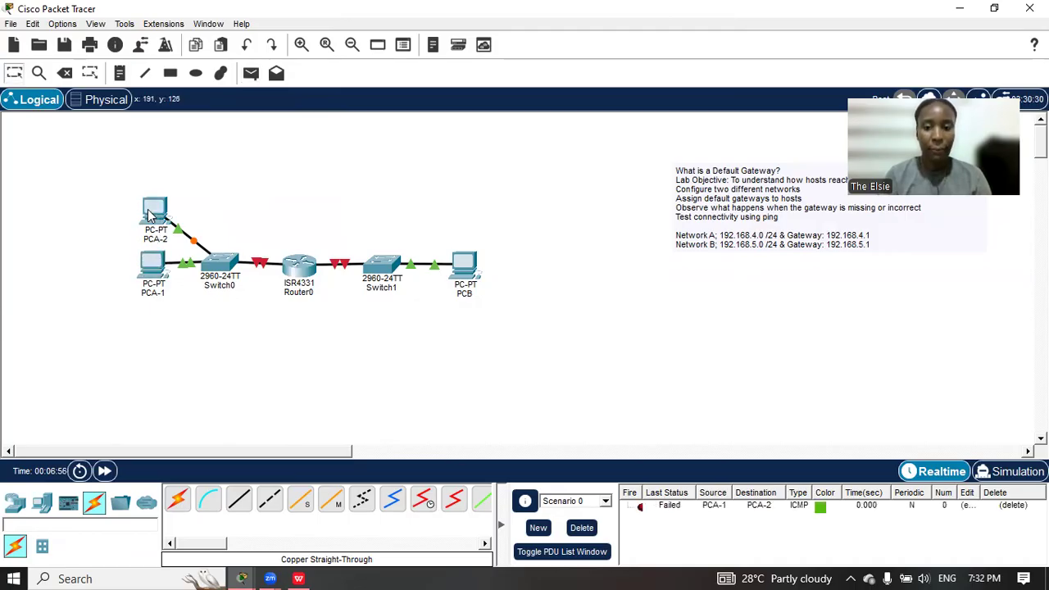
left_click(251, 73)
left_click(152, 264)
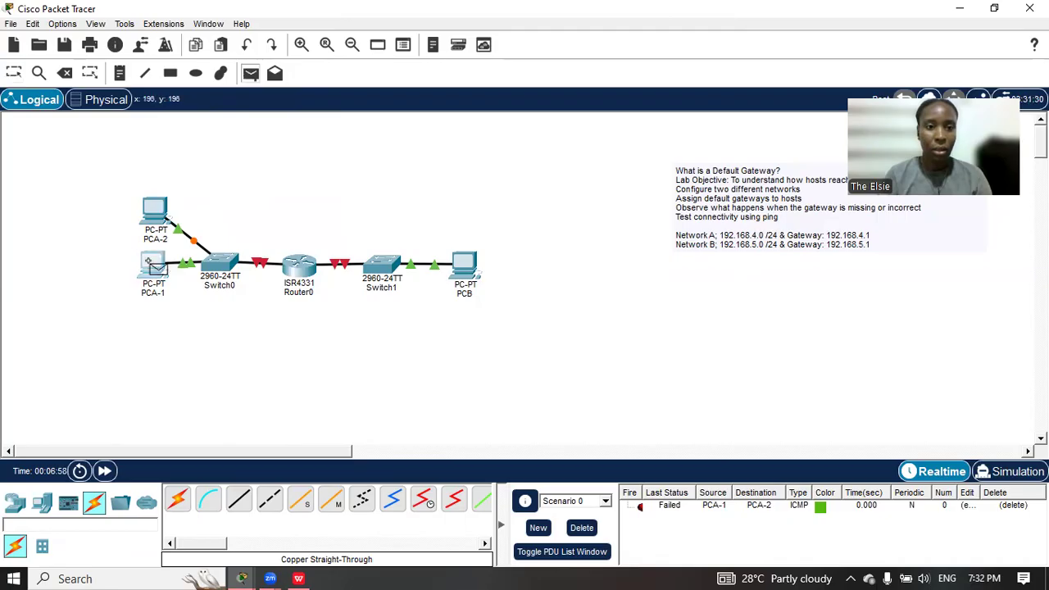
left_click(152, 213)
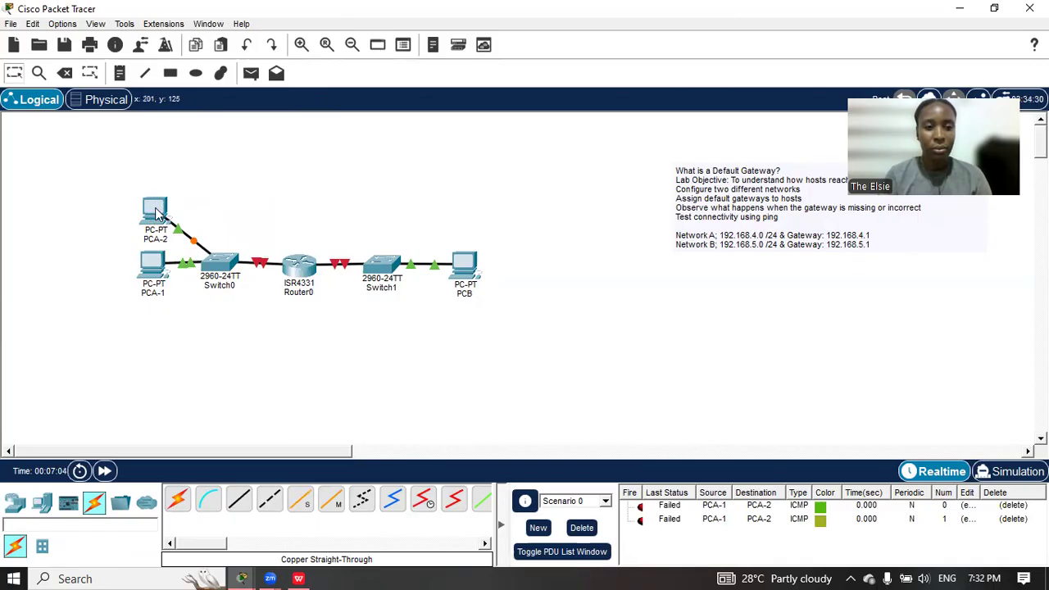
Check the IP configuration of PCA-2 and PCA-1, including their addresses, subnet masks and default gateways
left_click(156, 211)
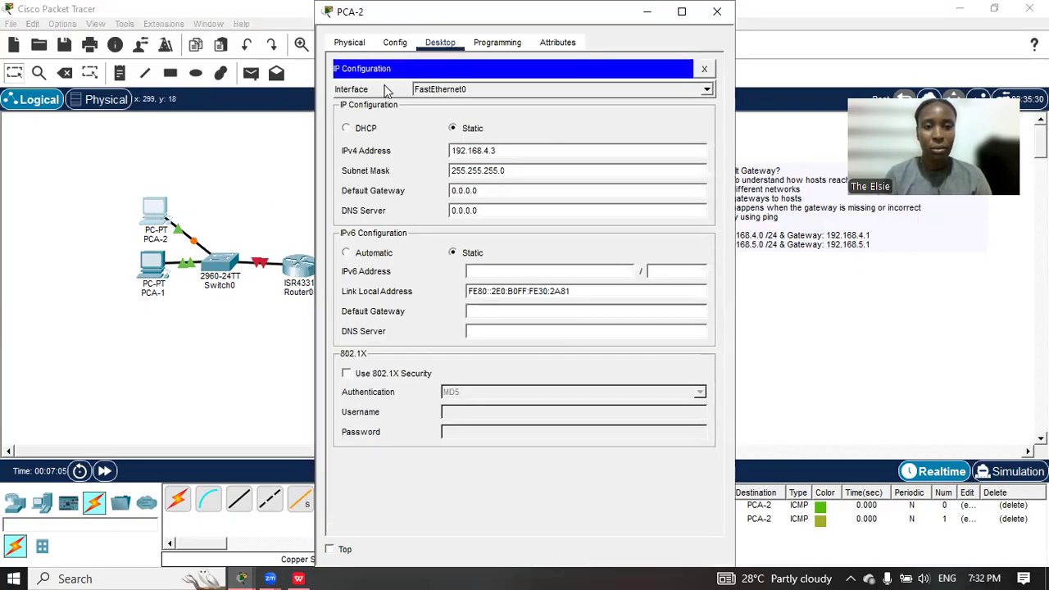
left_click(715, 11)
left_click(152, 265)
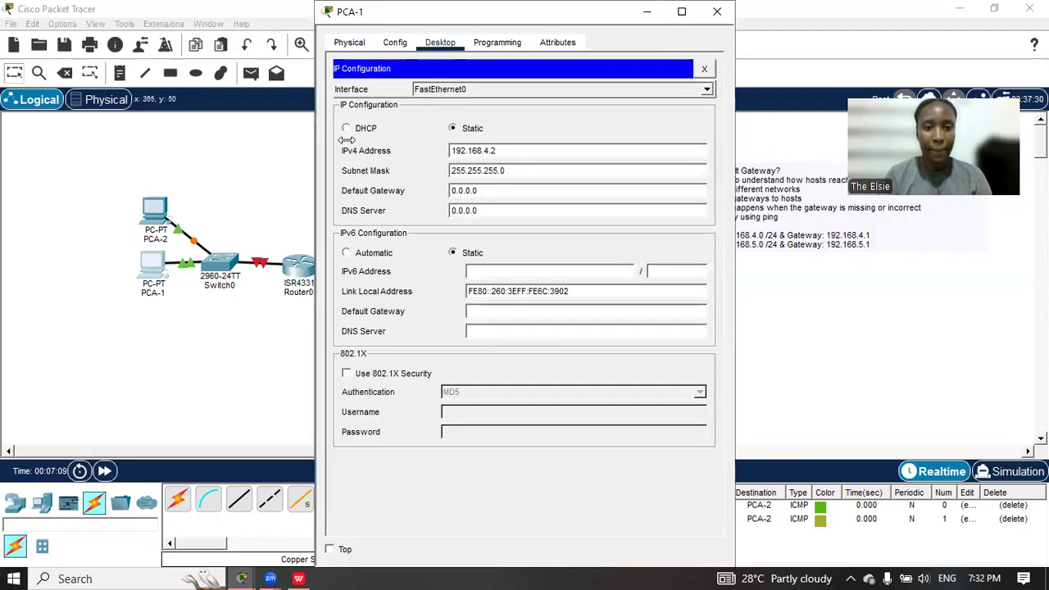
left_click(715, 10)
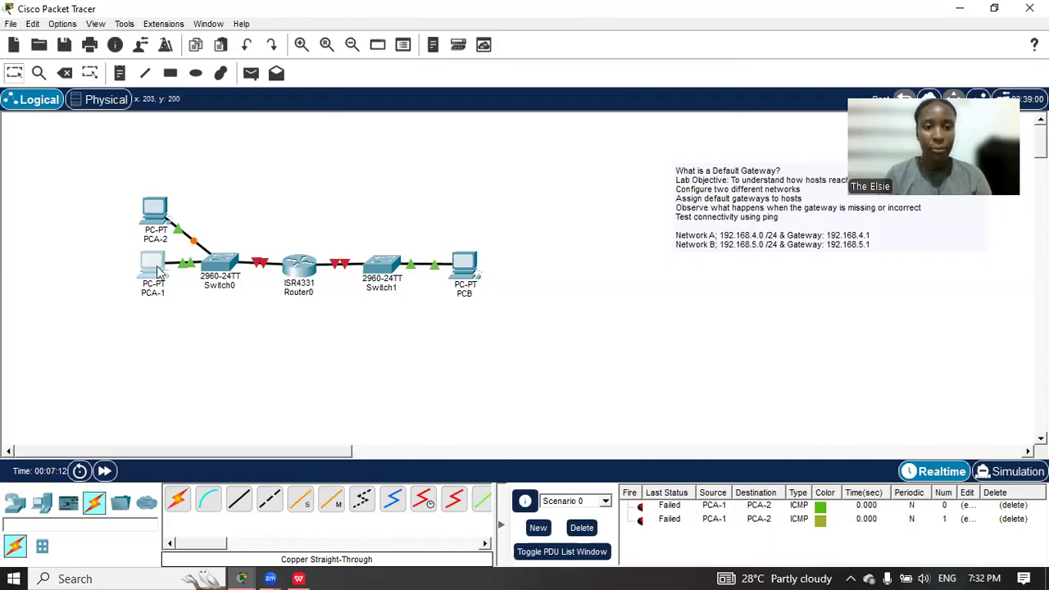
Run ipconfig in the Command Prompt of PCA-1 to display its IP settings
left_click(154, 267)
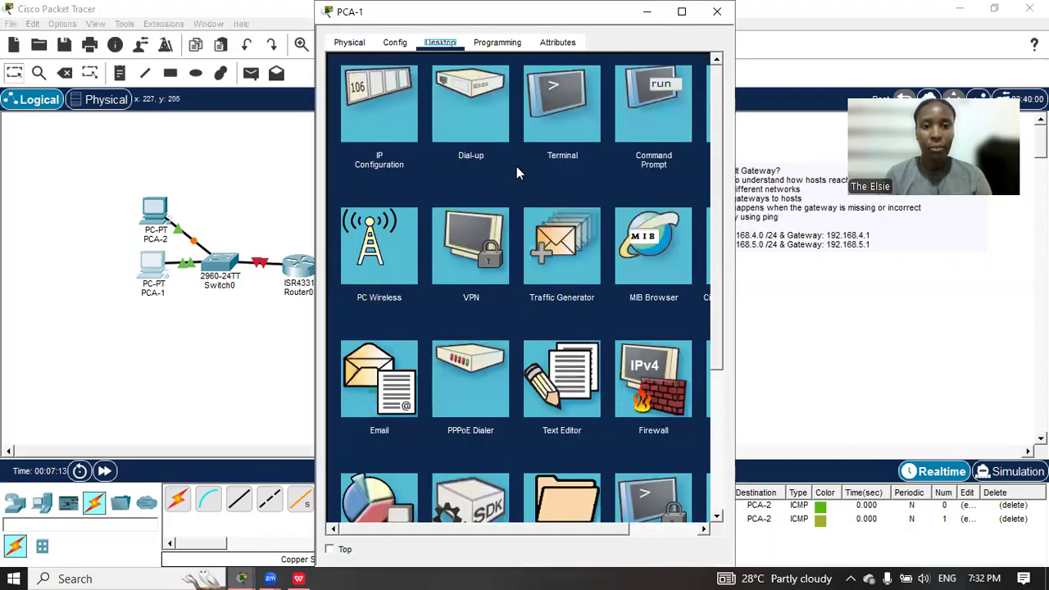
left_click(657, 117)
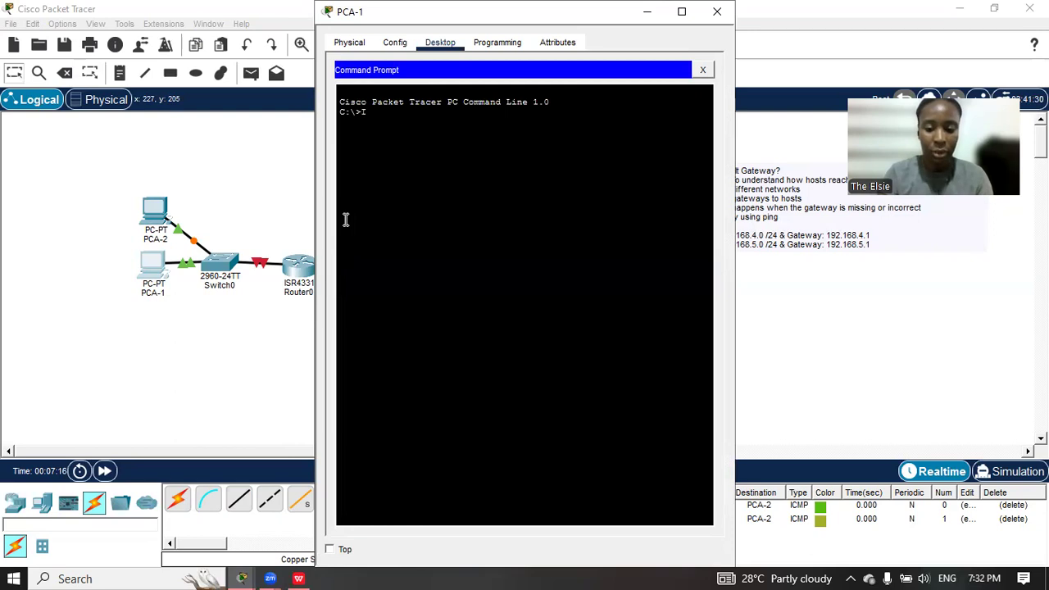
type("IPCONFIG")
key("BackSpace")
key("BackSpace")
key("BackSpace")
key("BackSpace")
key("BackSpace")
key("BackSpace")
key("BackSpace")
key("BackSpace")
type("ip")
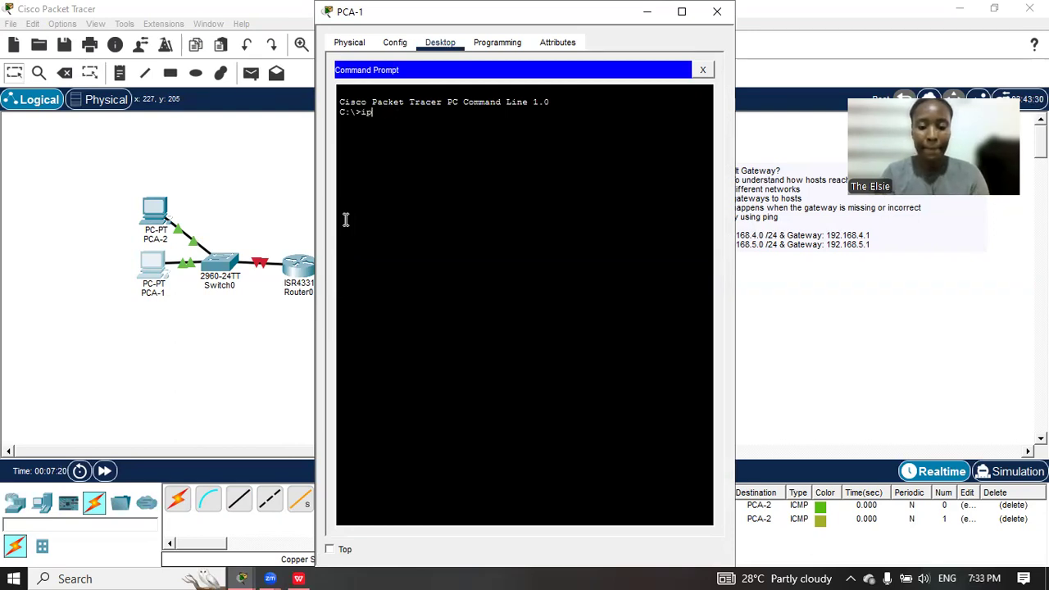
type("configig")
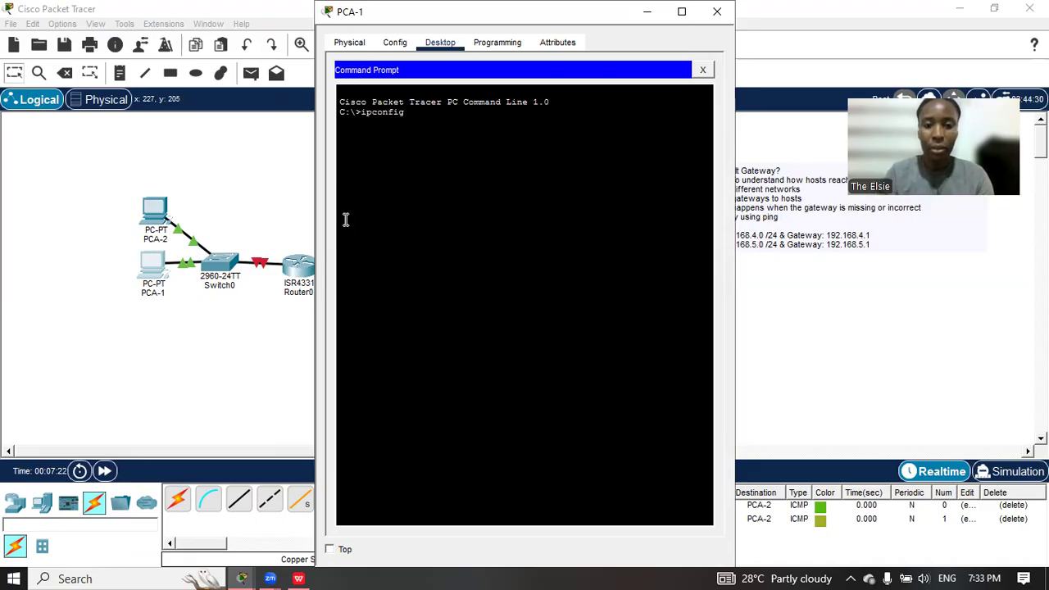
key("Return")
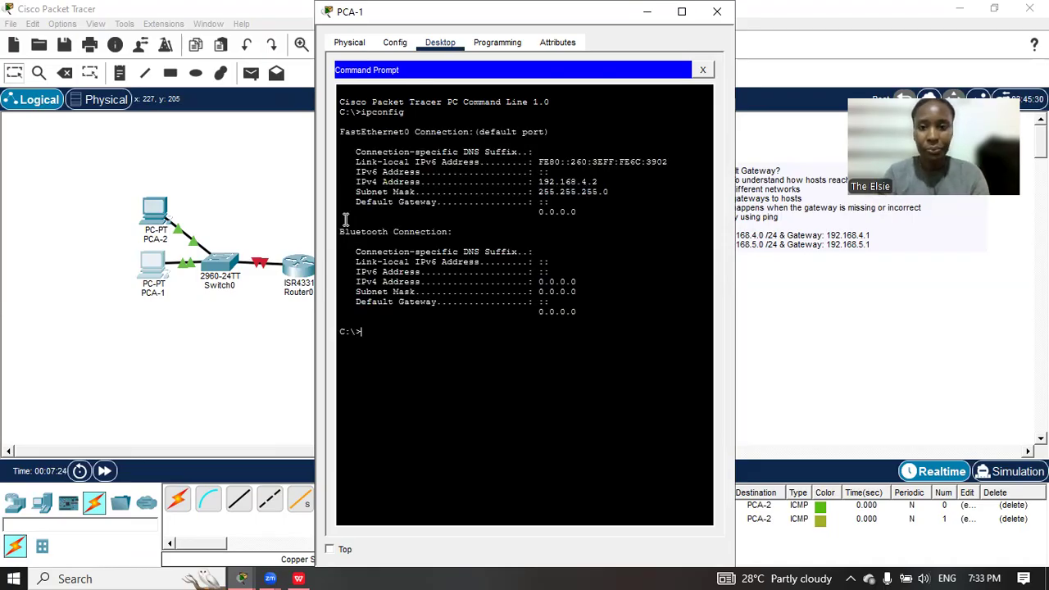
Ping 192.168.4.3 from PCA-1 and examine the sent, received and lost packet statistics
type("ping 192.16")
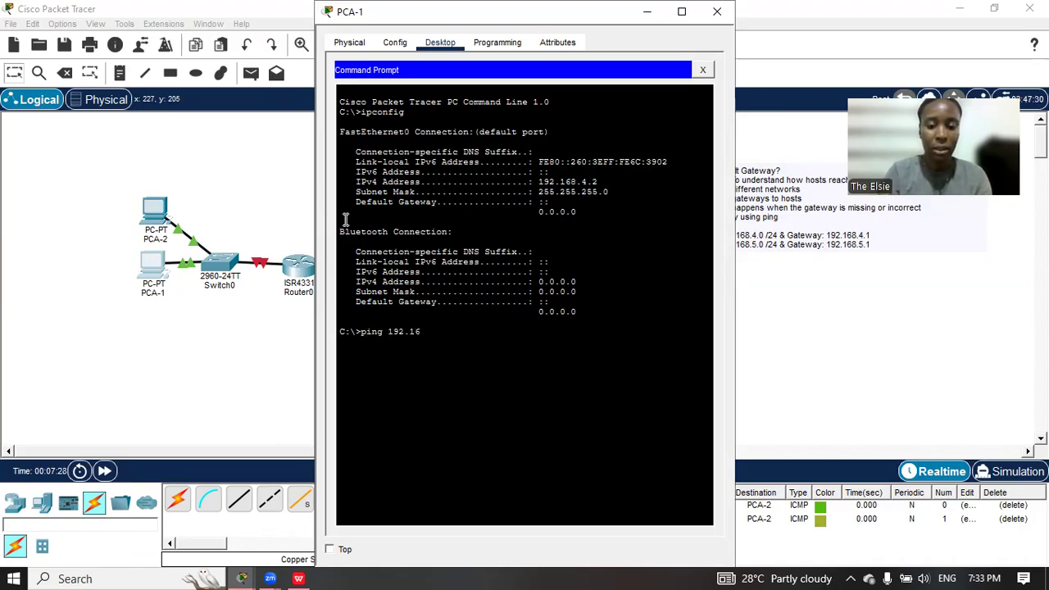
type("8.4.3")
key("Return")
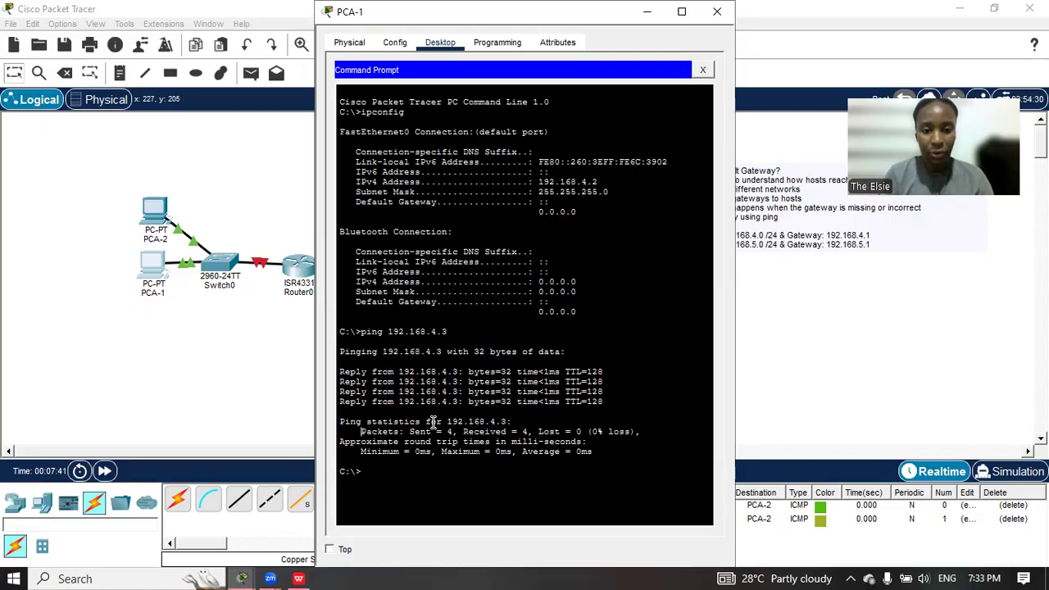
left_click_drag(360, 431, 452, 431)
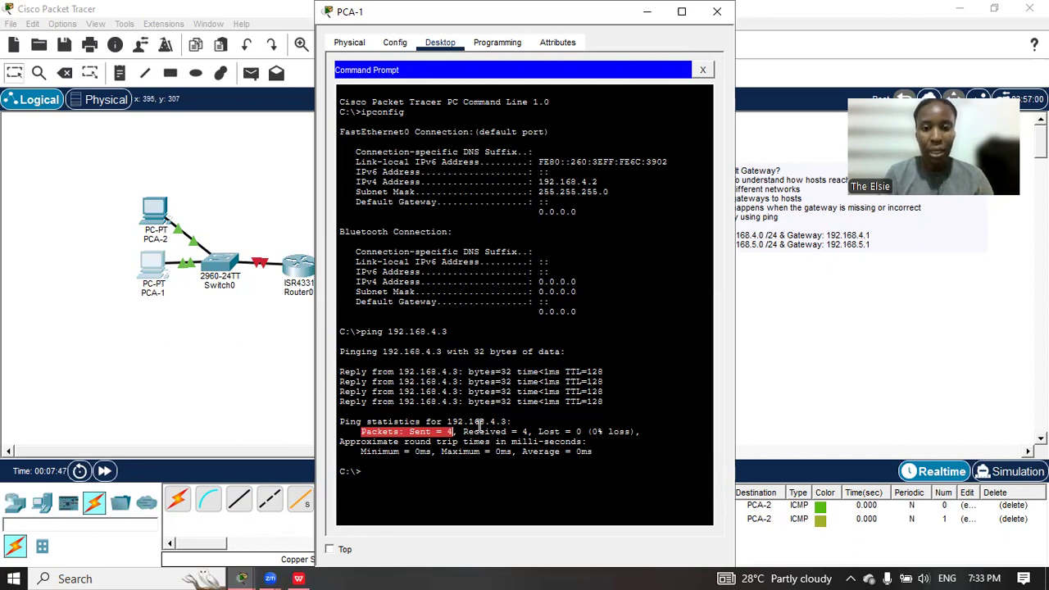
left_click(464, 428)
left_click_drag(464, 431, 631, 431)
left_click(663, 398)
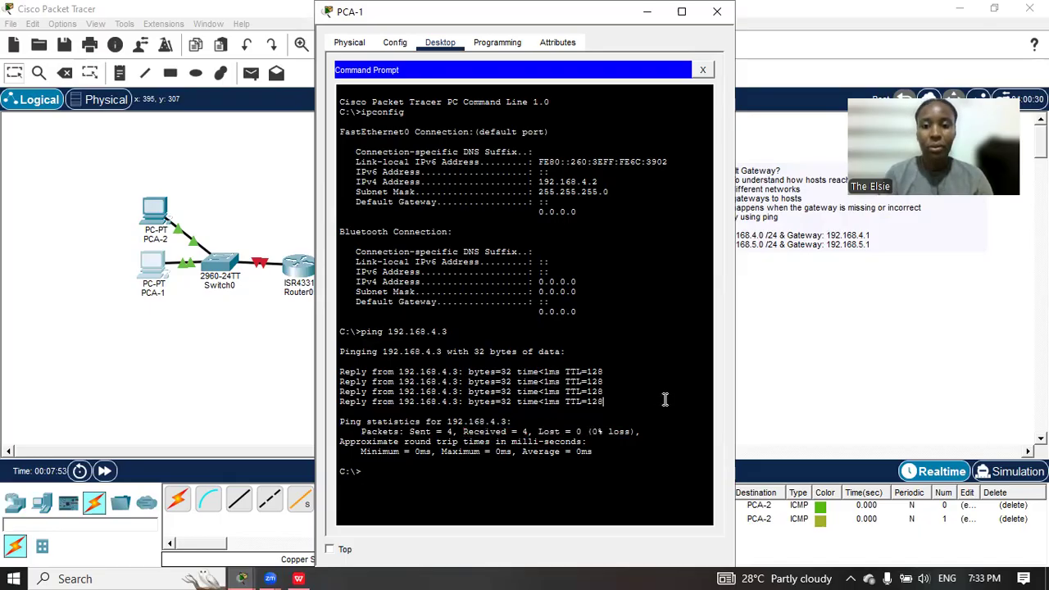
Minimise PCA-1's window and send another simple PDU from PCA-1 to PCA-2
left_click(648, 12)
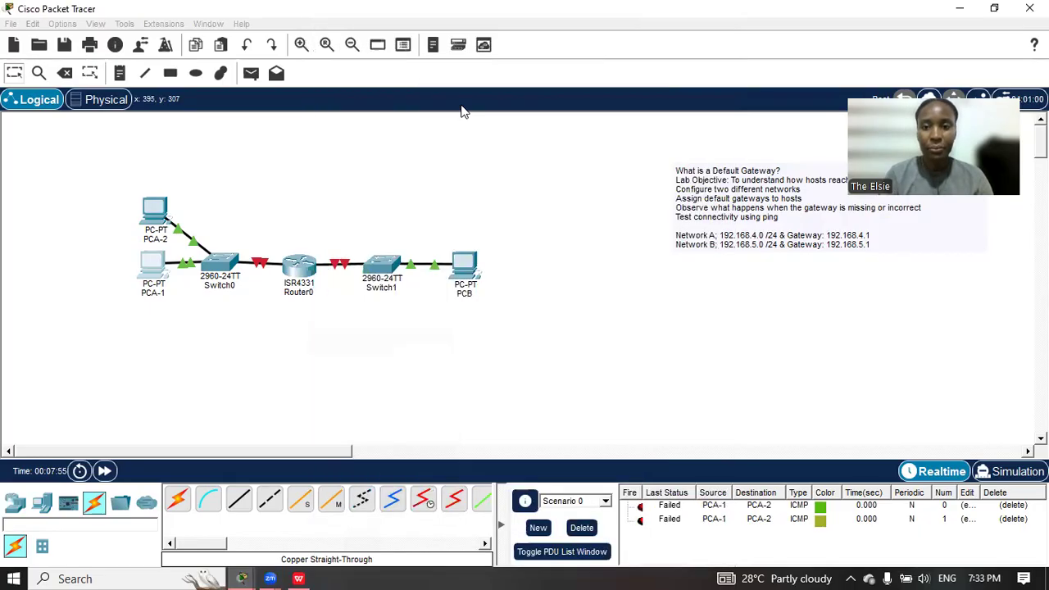
left_click(153, 263)
left_click(152, 209)
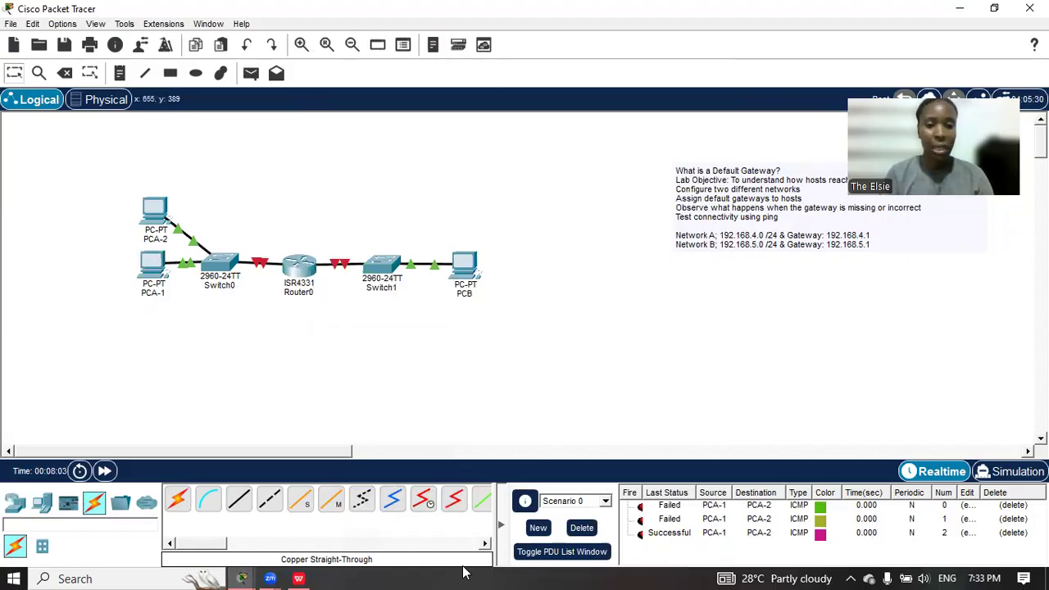
Reopen PCA-1, close its Command Prompt and minimise the device window
left_click(146, 267)
left_click(394, 44)
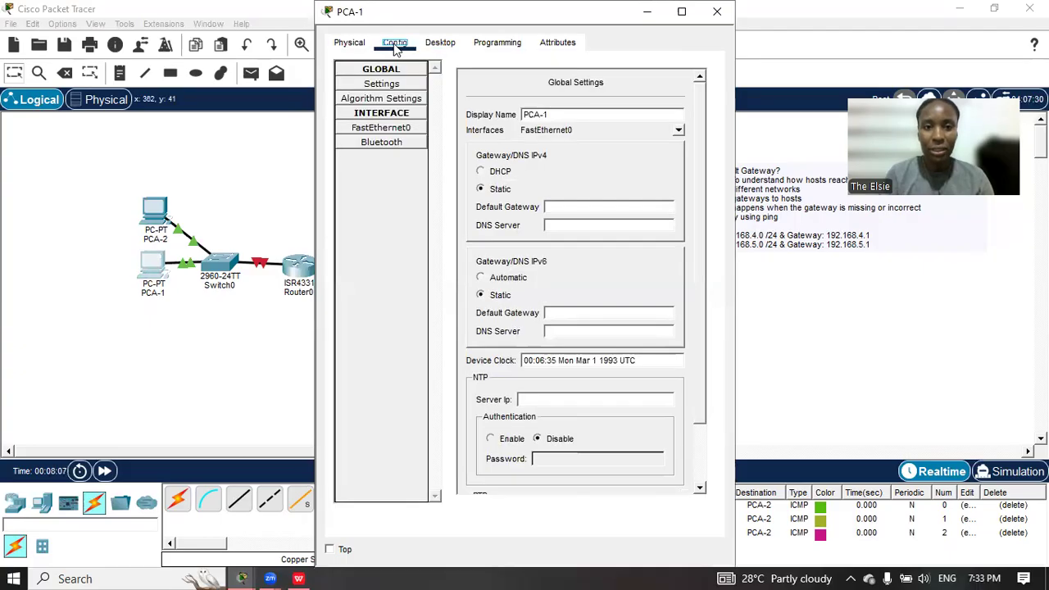
left_click(346, 43)
left_click(431, 45)
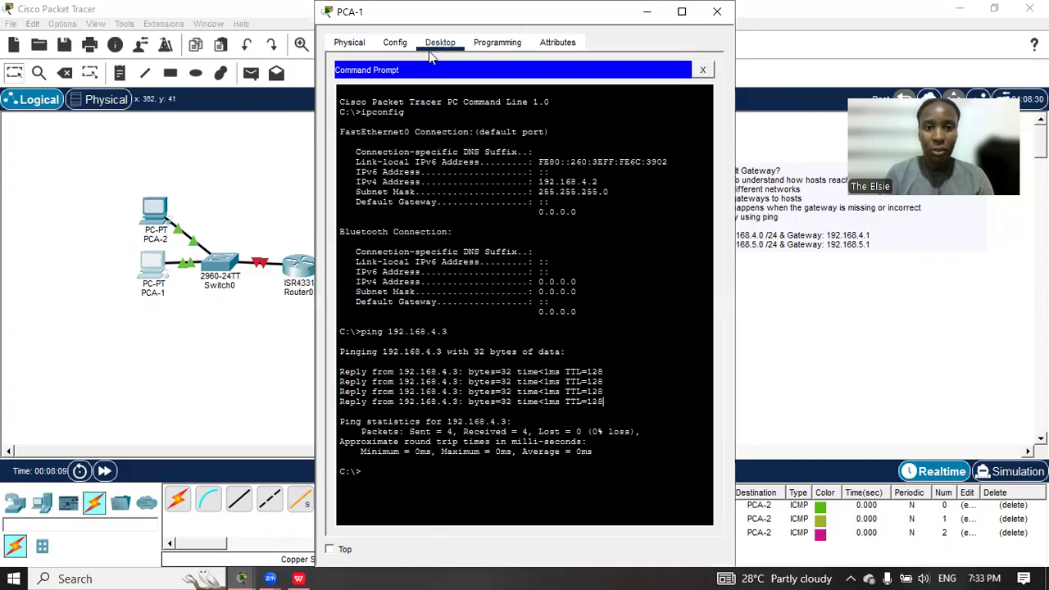
left_click(702, 70)
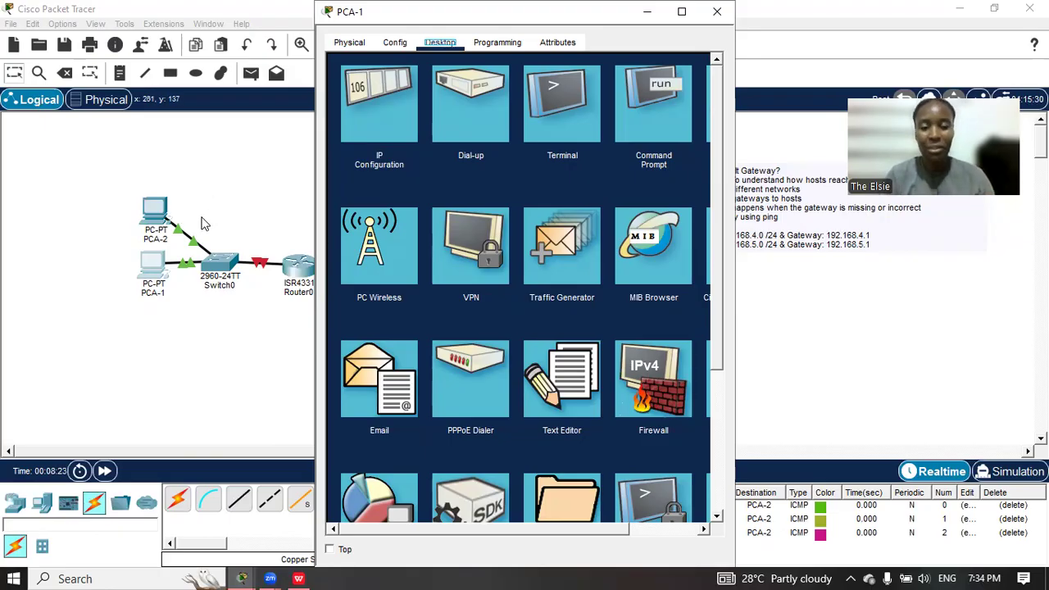
left_click(658, 13)
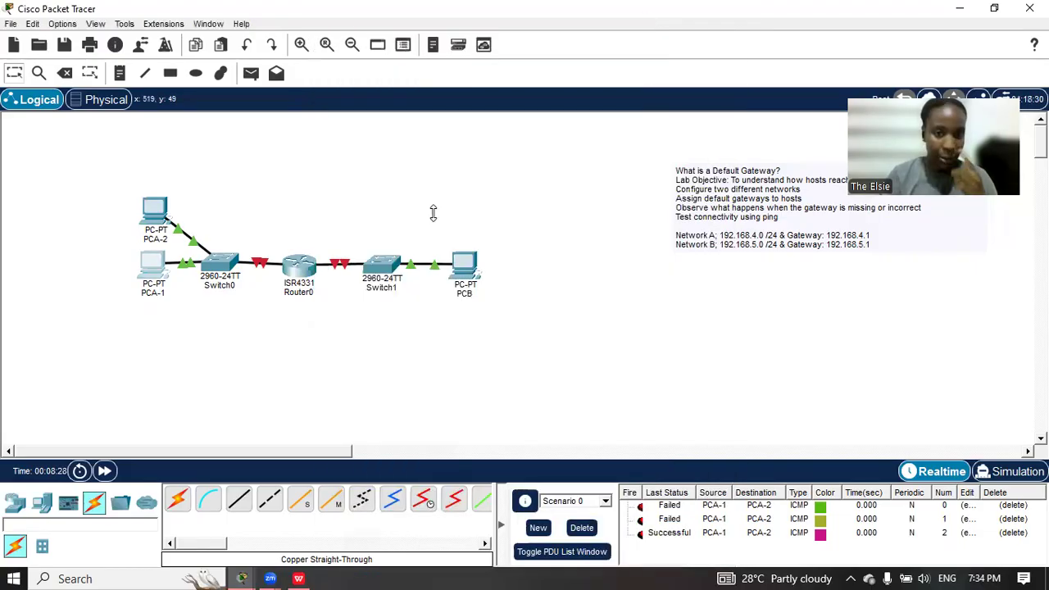
Add a second PC to Network B, directly above PCB
mouse_move(462, 273)
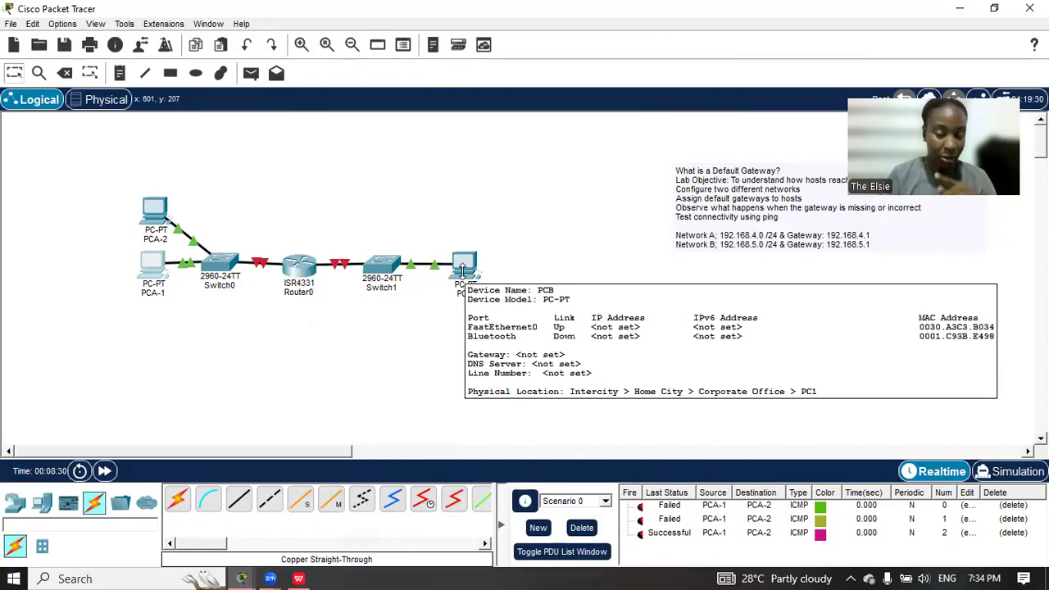
left_click(38, 500)
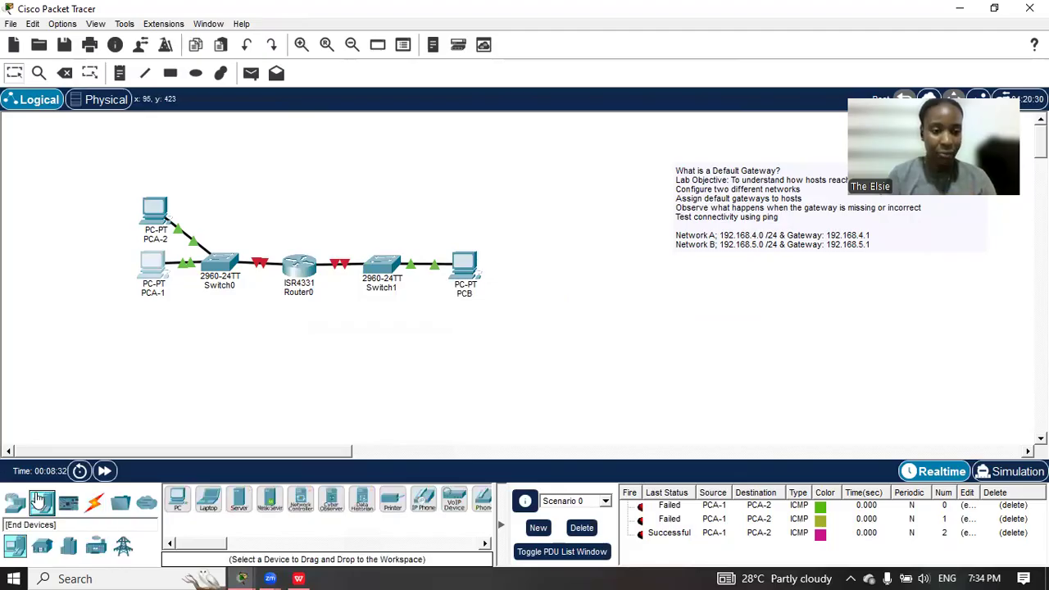
left_click(177, 498)
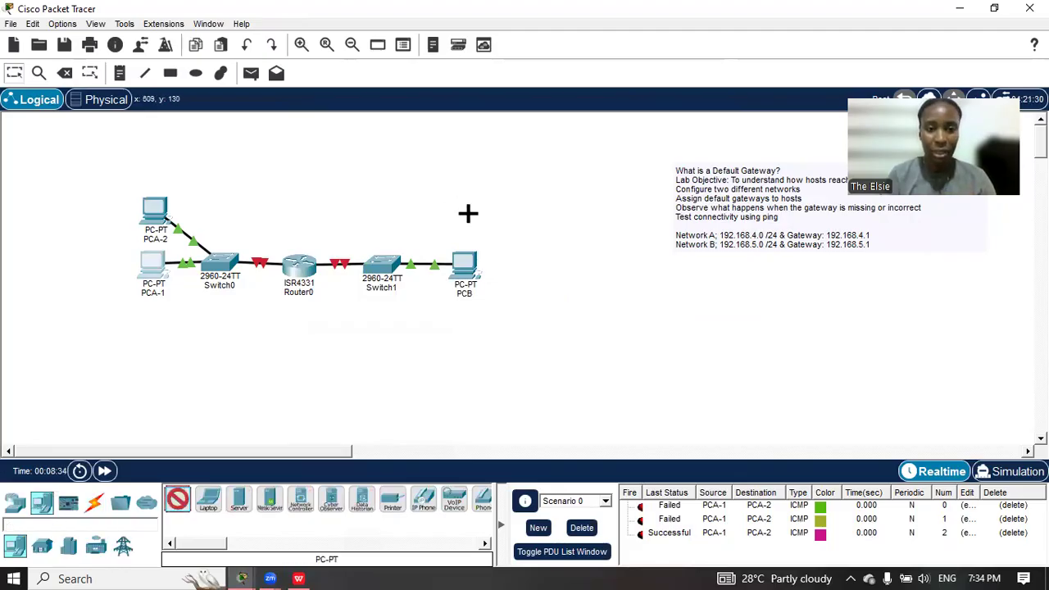
left_click(468, 213)
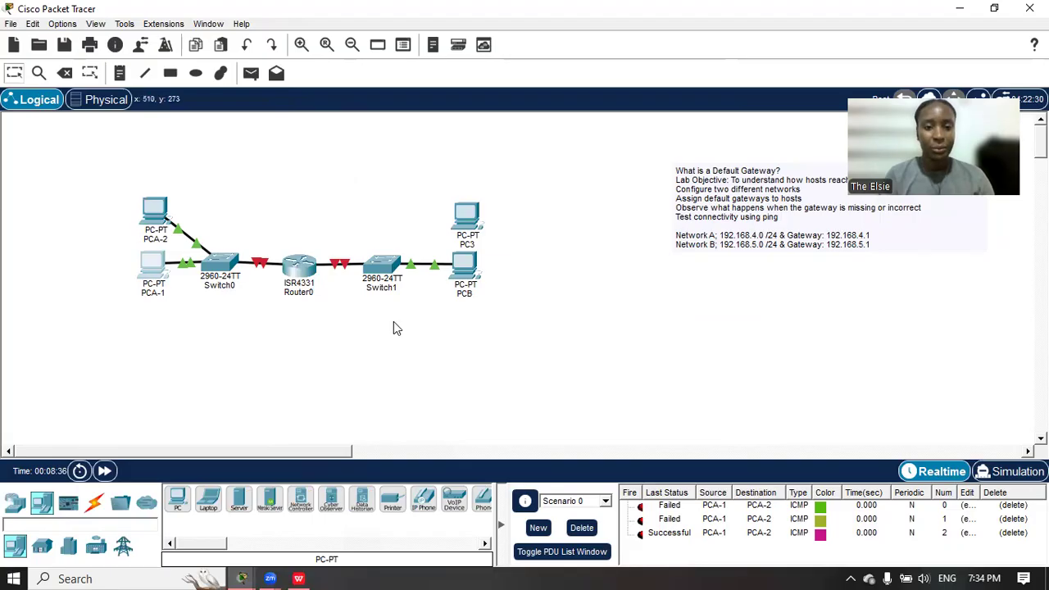
Rename PCB as PCB-1
left_click(472, 300)
left_click(727, 9)
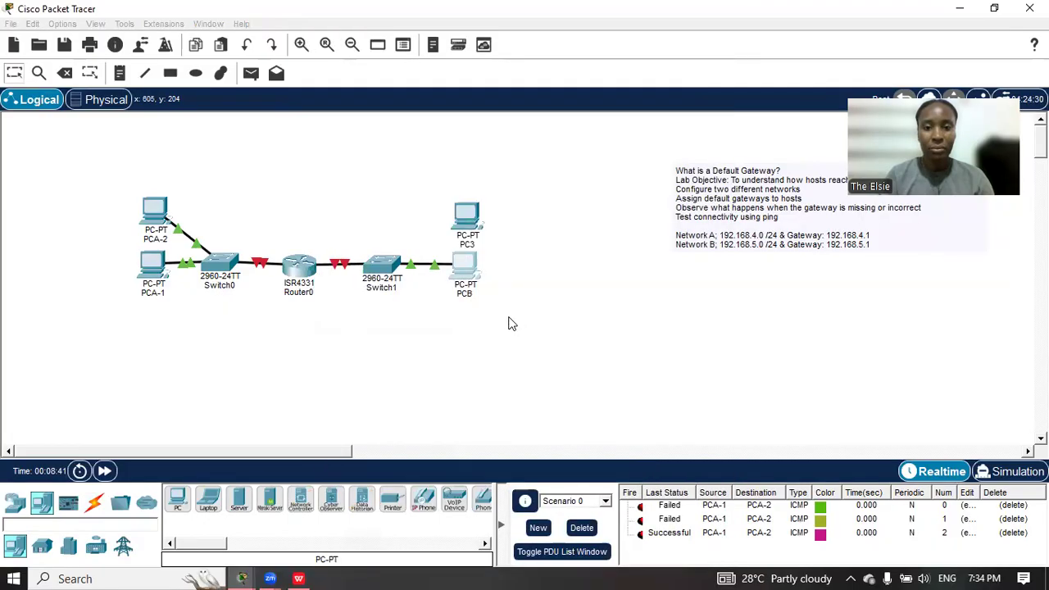
left_click(465, 297)
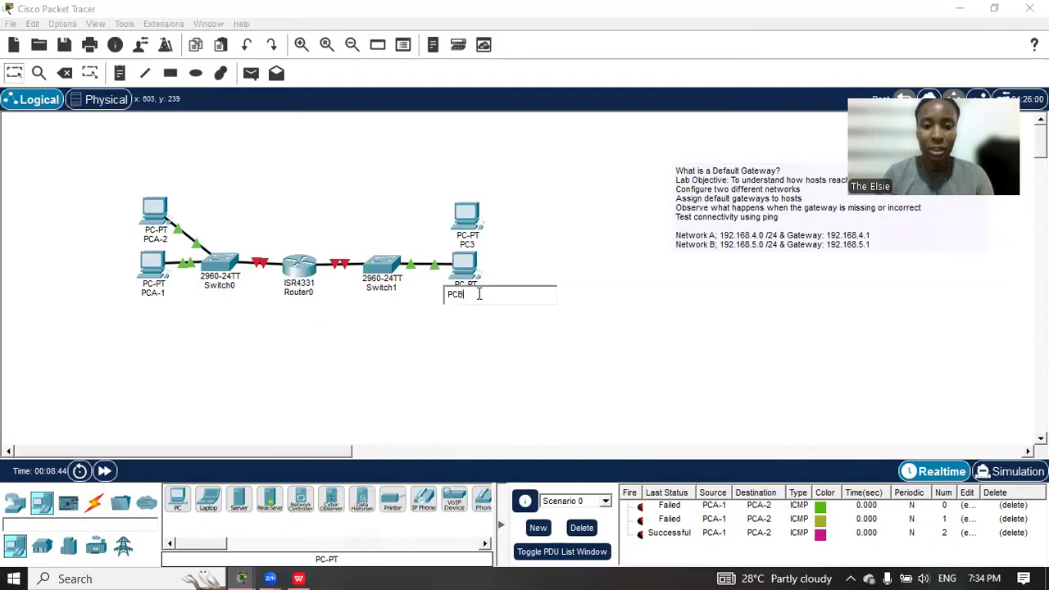
type("-1")
Rename the newly added PC above PCB-1 as PCB-2
left_click(468, 245)
key("BackSpace")
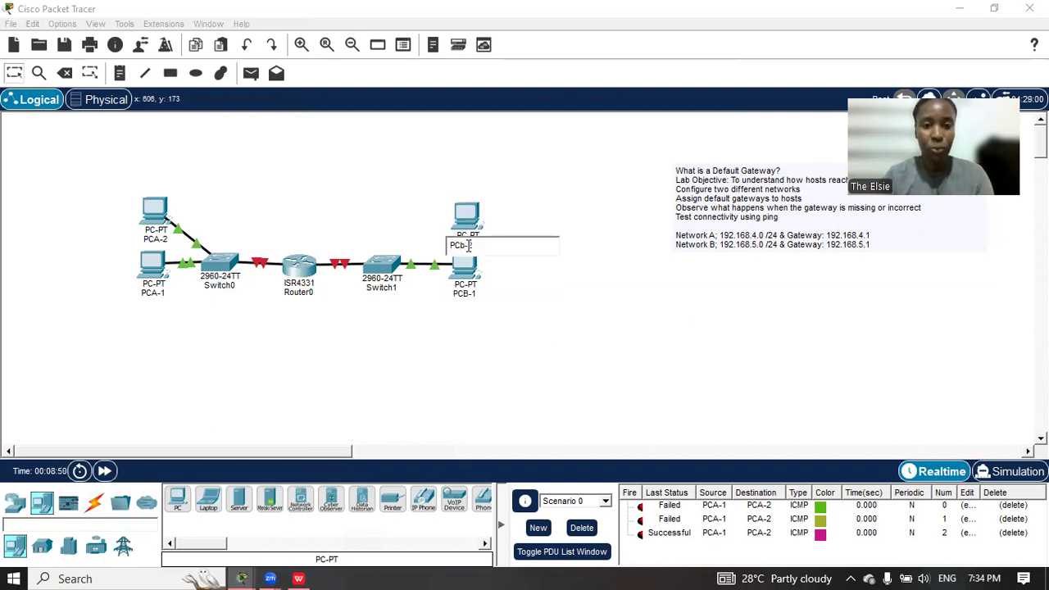
key("BackSpace")
key("BackSpace")
type("B-2")
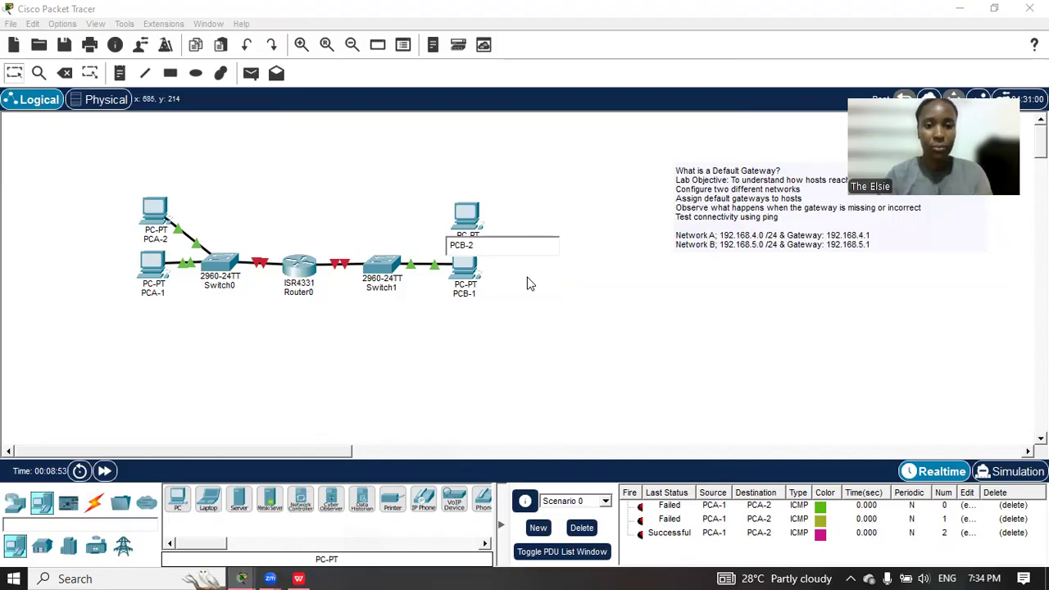
key("Return")
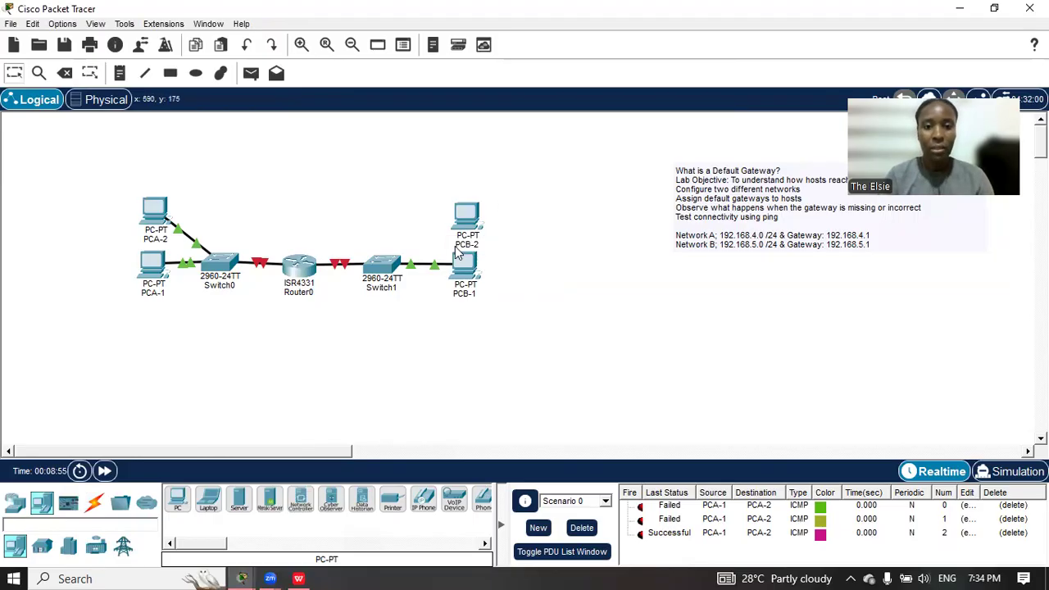
Give PCB-1 the static IPv4 address 192.168.5.2 with subnet mask 255.255.255.0
left_click(465, 270)
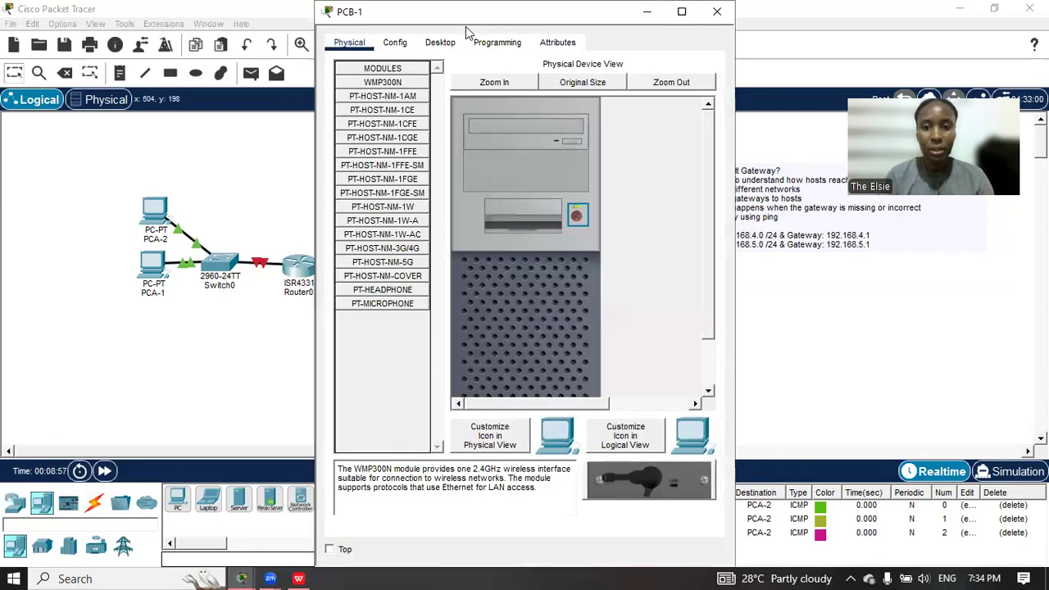
left_click(450, 45)
left_click(378, 105)
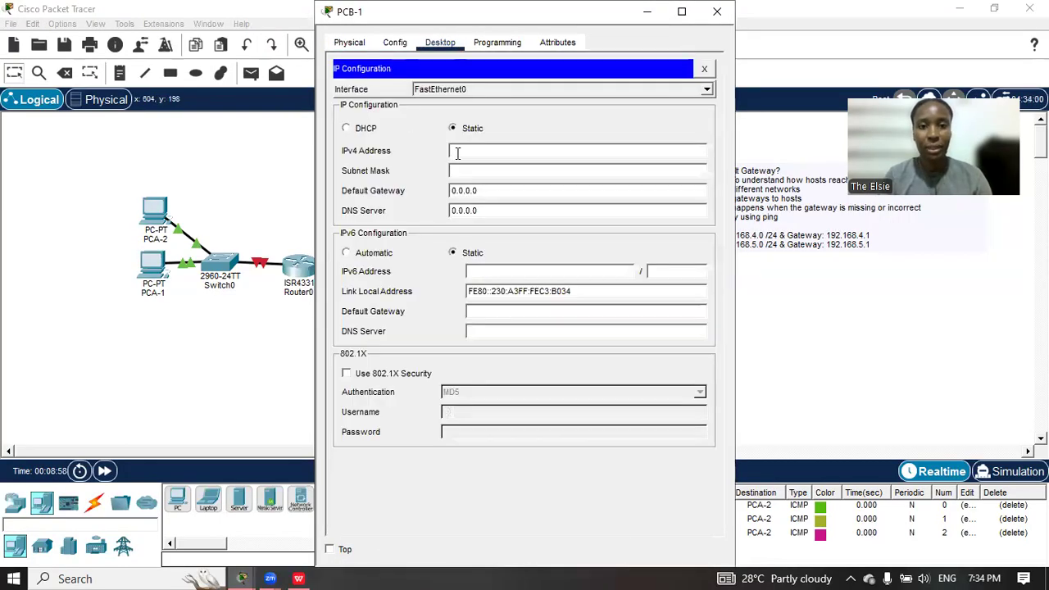
type("192.1")
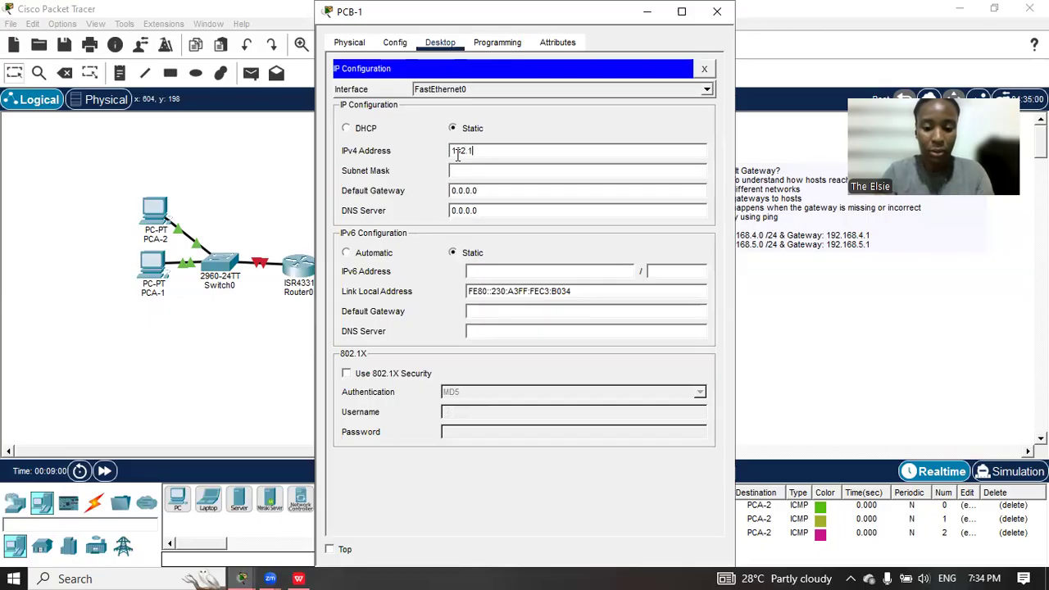
type("68.5.2")
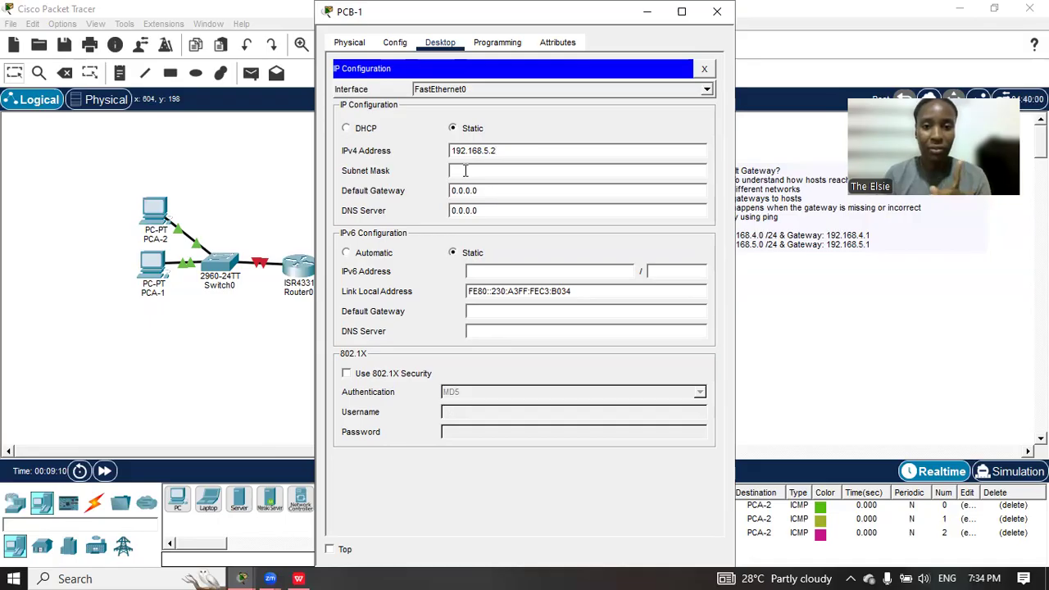
left_click(464, 171)
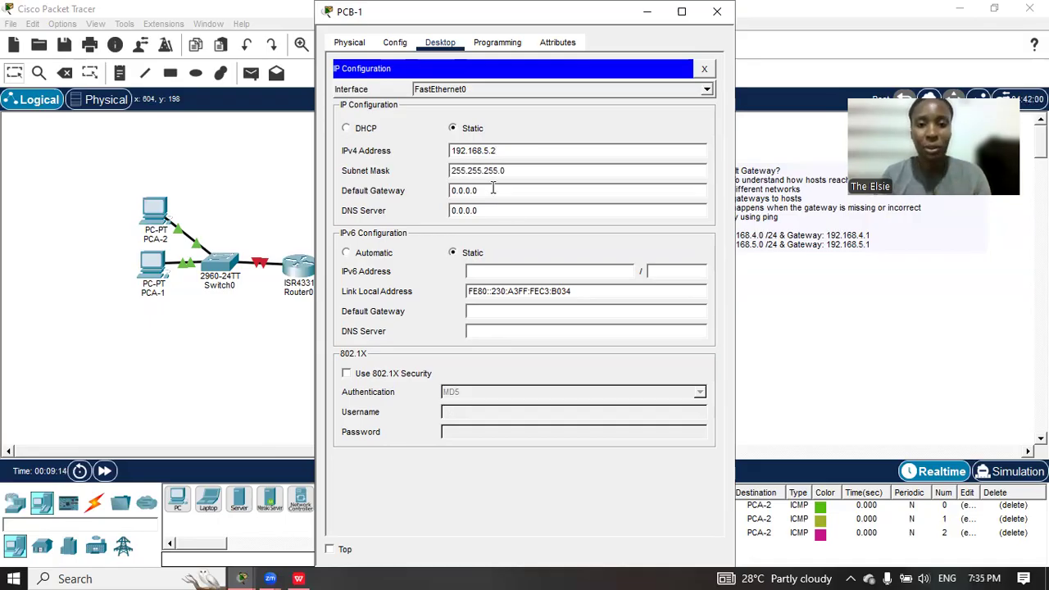
left_click(655, 41)
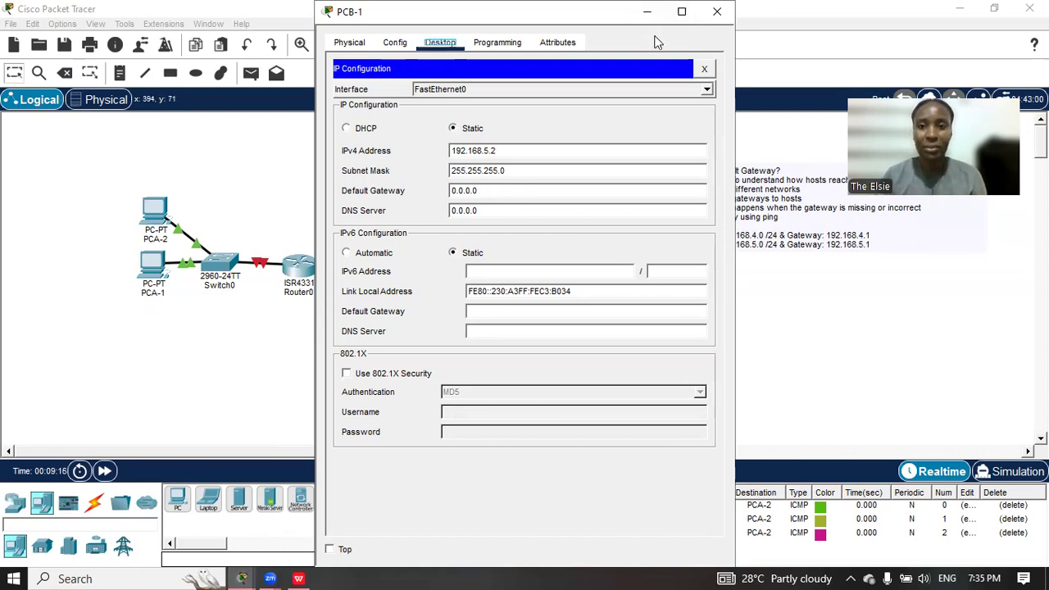
left_click(718, 12)
Give PCB-2 the static IPv4 address 192.168.5.3 with subnet mask 255.255.255.0
left_click_drag(471, 216, 469, 209)
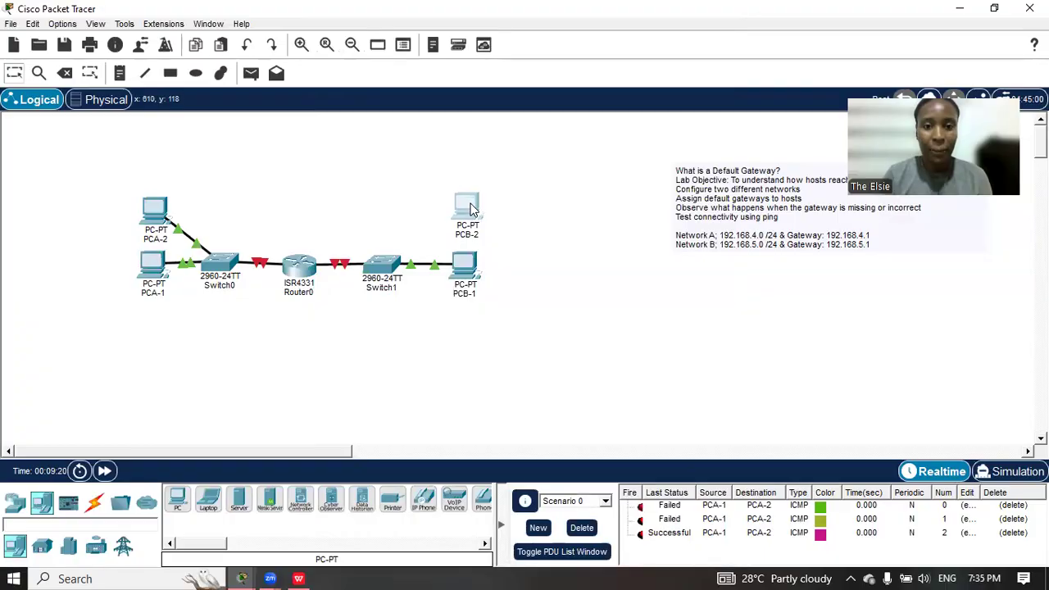
left_click(470, 210)
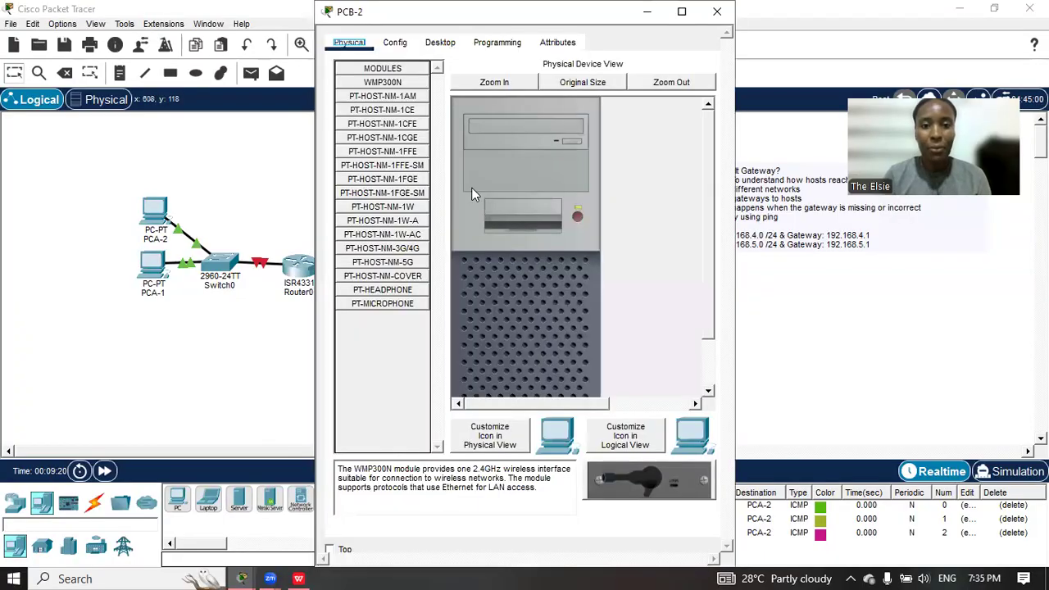
left_click(441, 41)
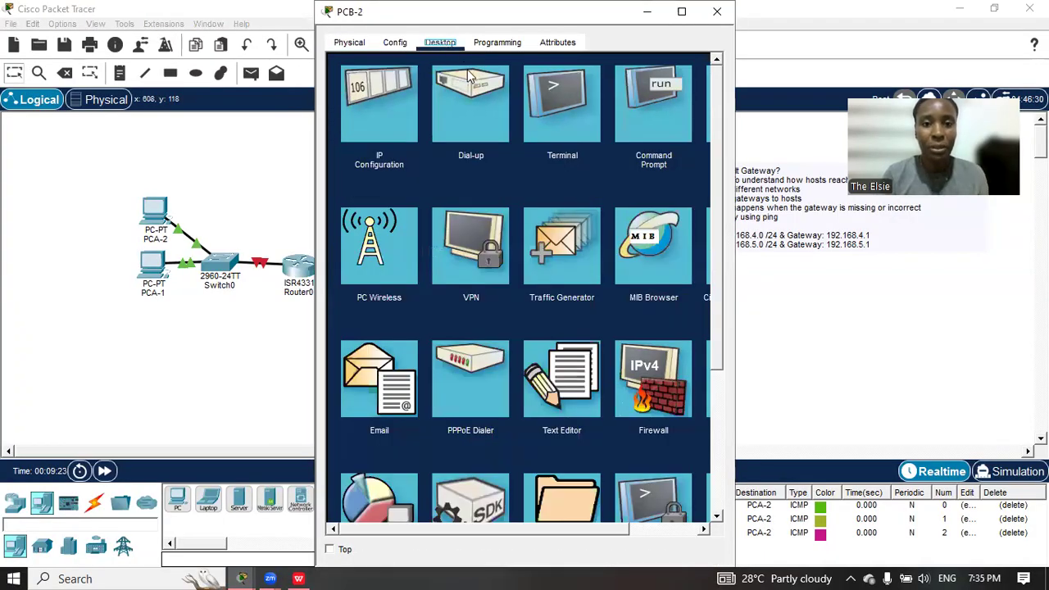
left_click(376, 113)
left_click(506, 150)
type("192.1")
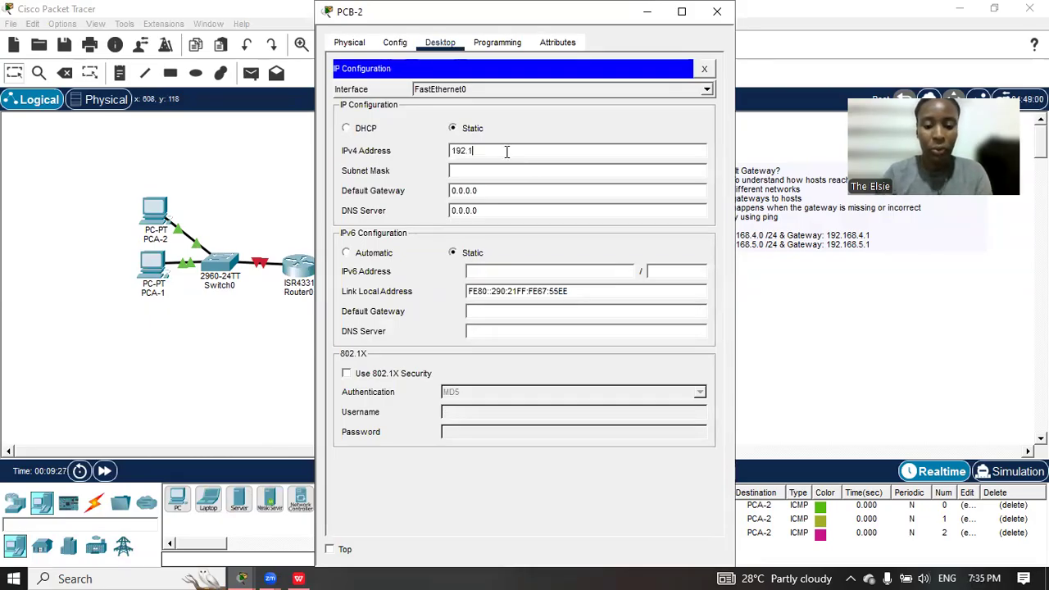
type("68.5.3")
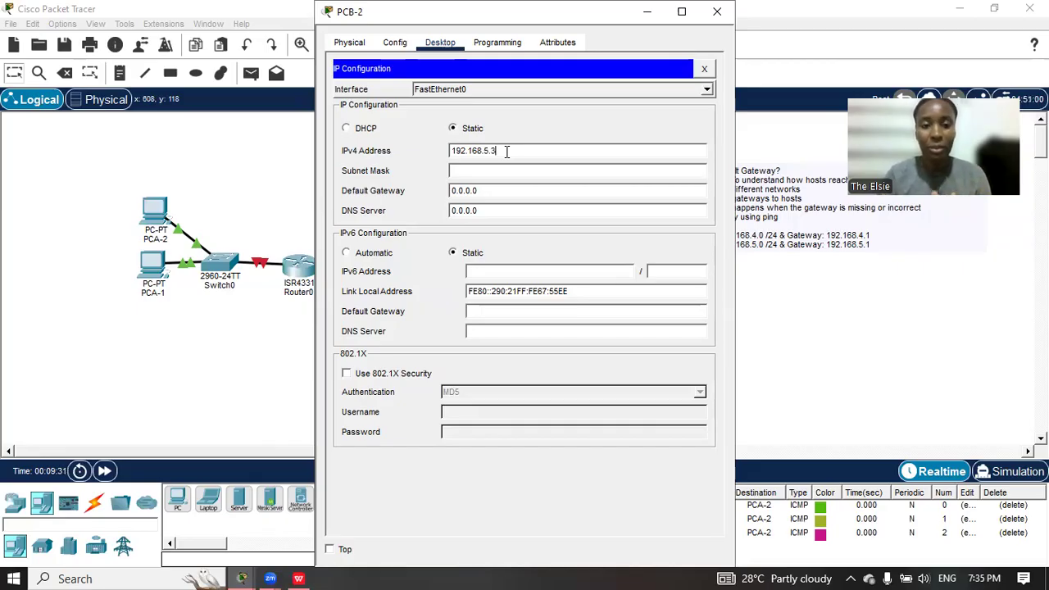
left_click(482, 171)
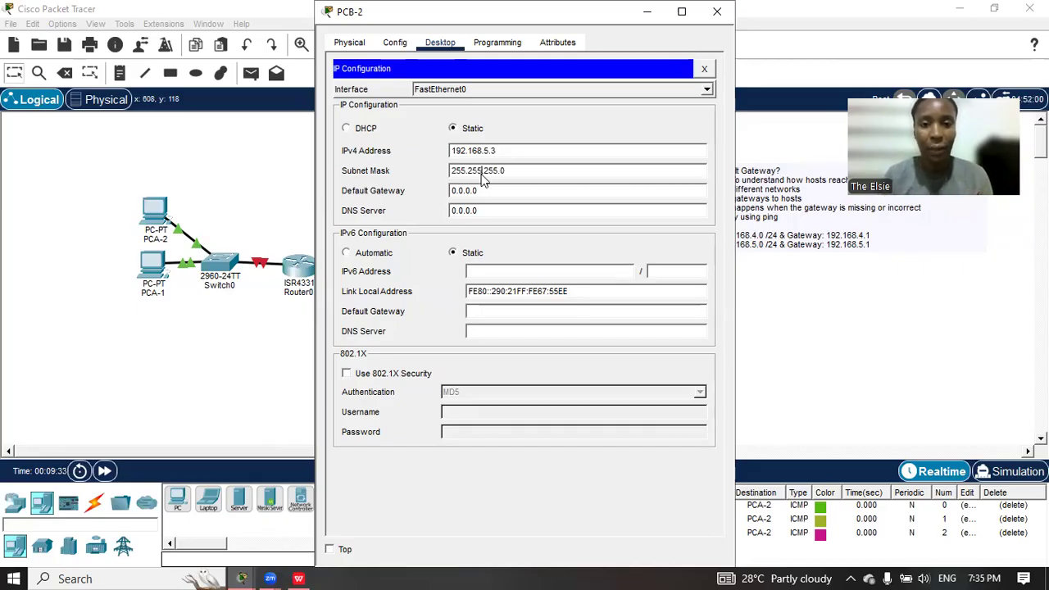
left_click(717, 12)
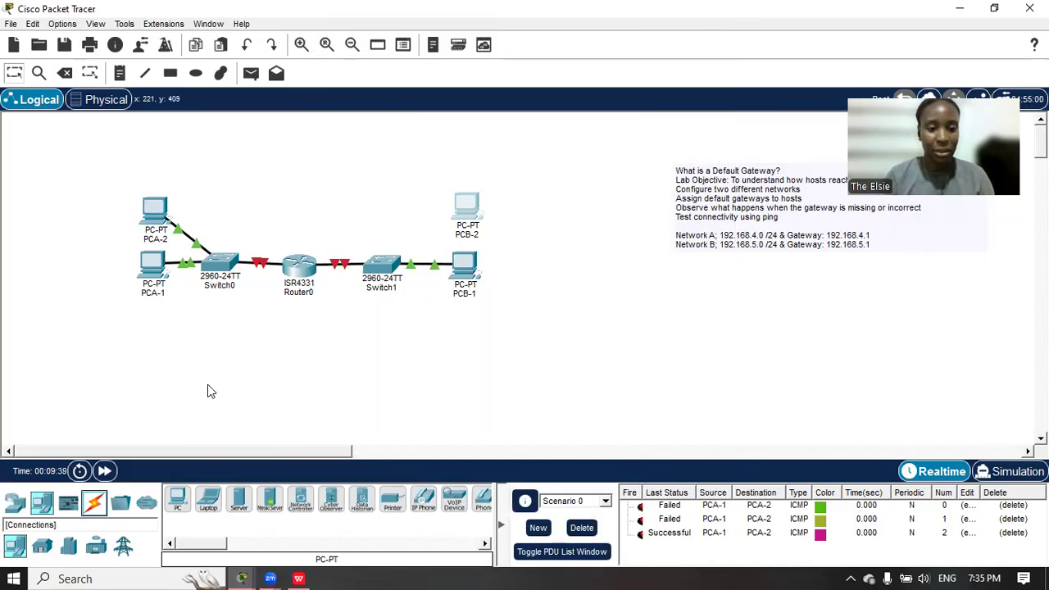
Connect PCB-2 to Switch1 with a Copper Straight-Through cable
left_click(94, 502)
left_click(238, 498)
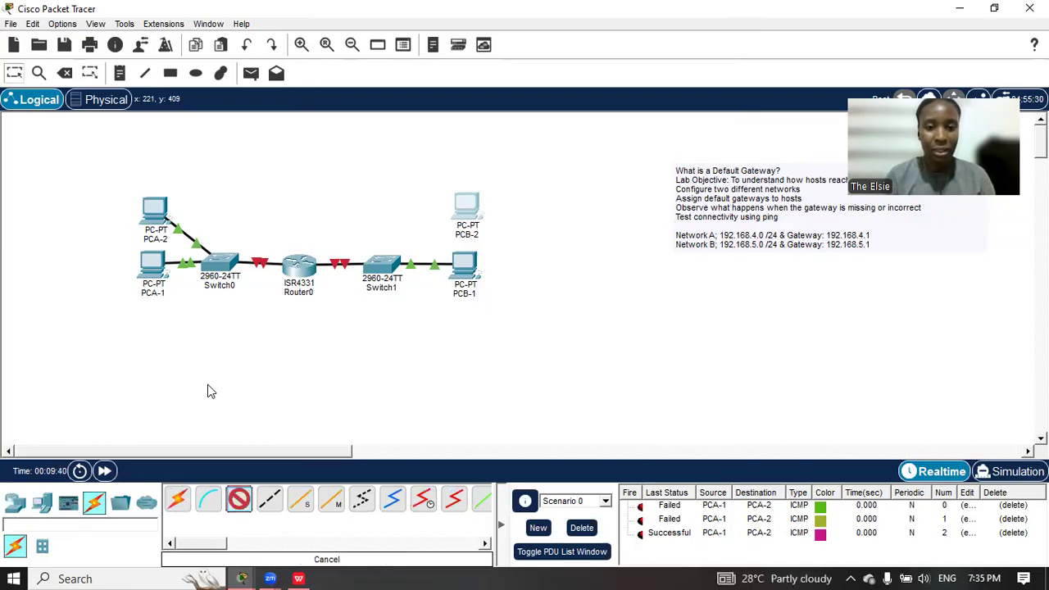
left_click(466, 206)
left_click(515, 265)
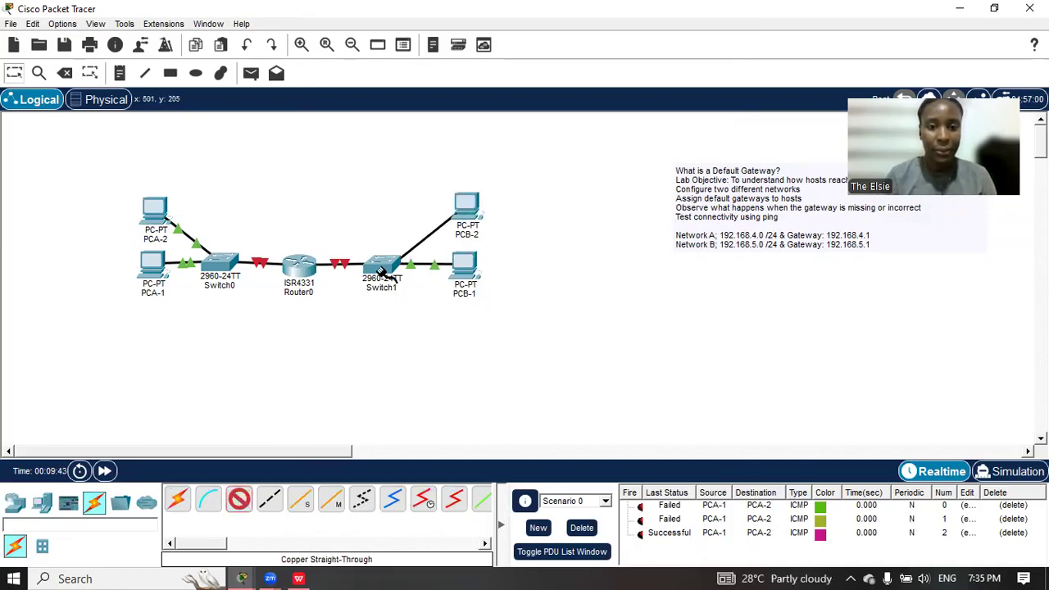
left_click(379, 273)
left_click(449, 26)
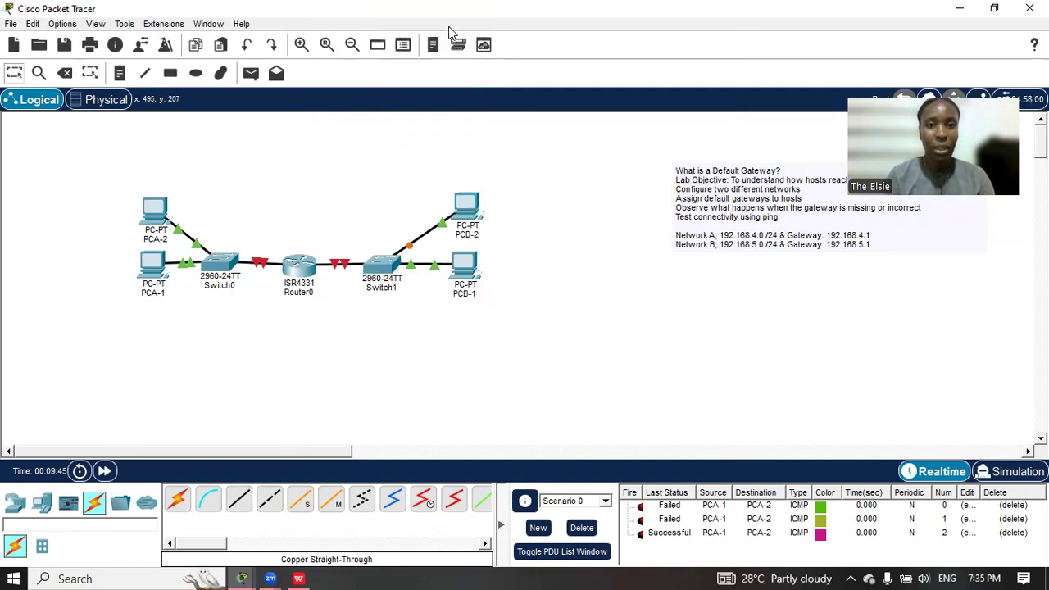
Run ipconfig in PCB-1's Command Prompt and check its IPv4 address
left_click(468, 272)
left_click(651, 128)
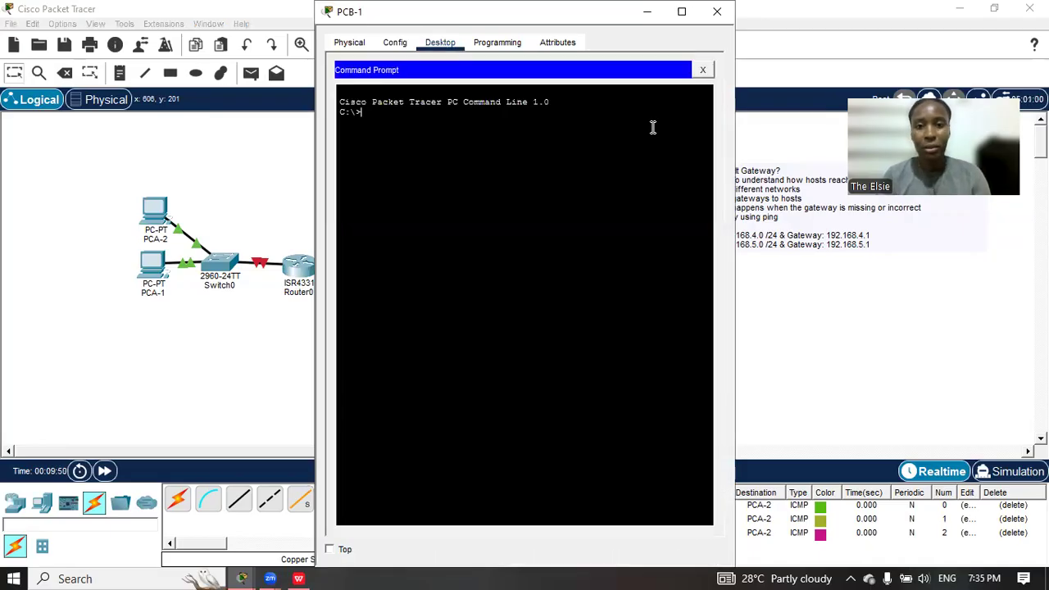
type("ipcong")
key("Return")
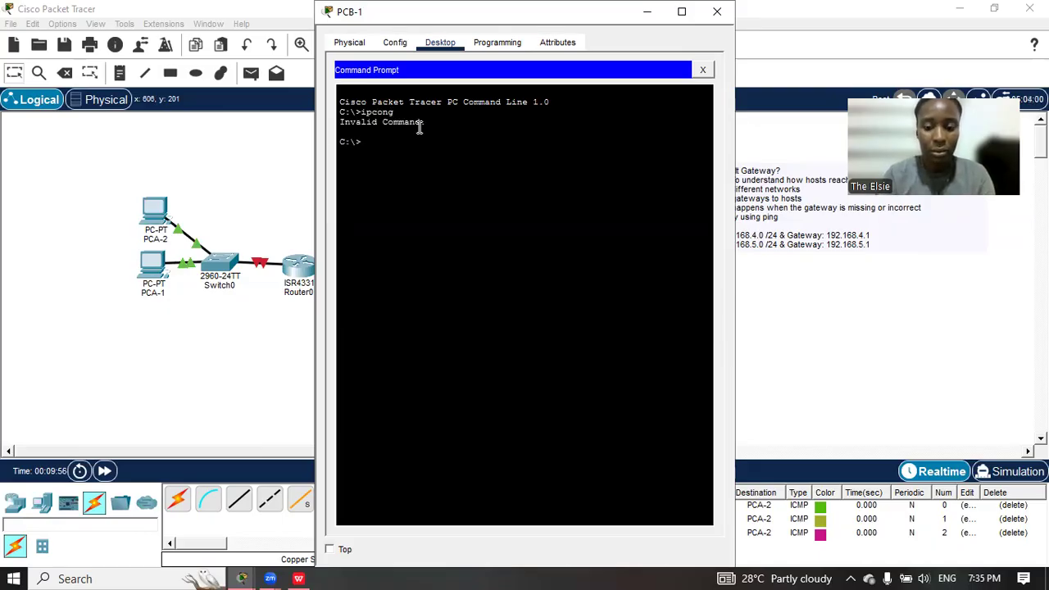
type("ipconfig")
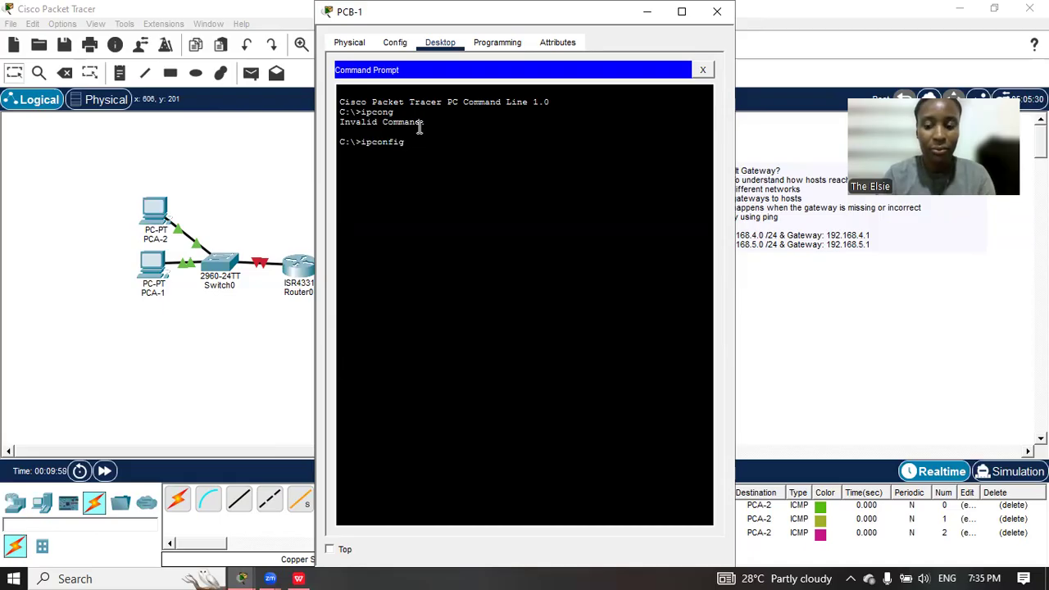
key("Return")
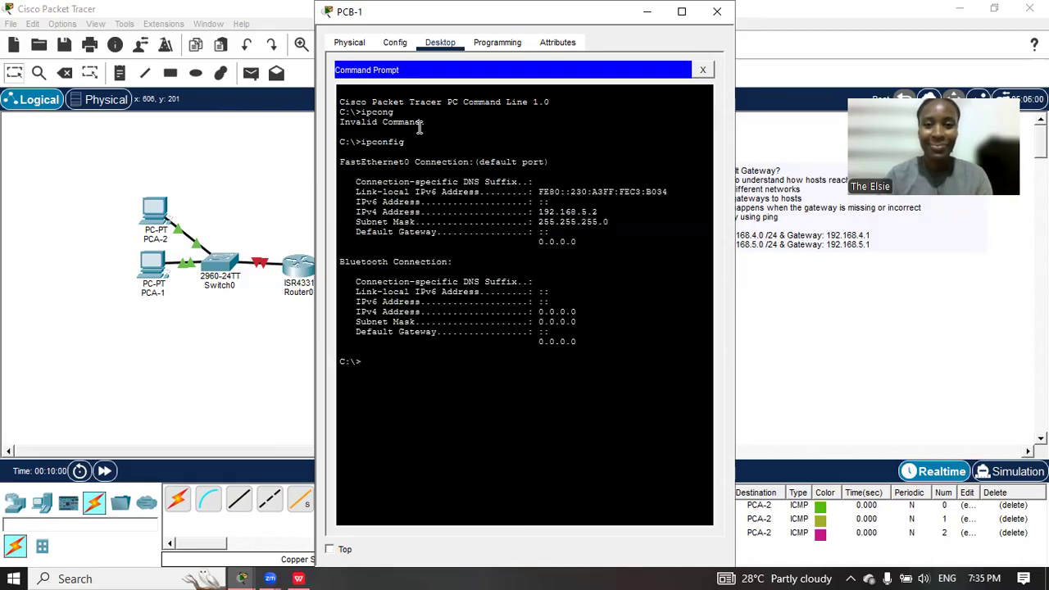
left_click_drag(600, 214, 531, 213)
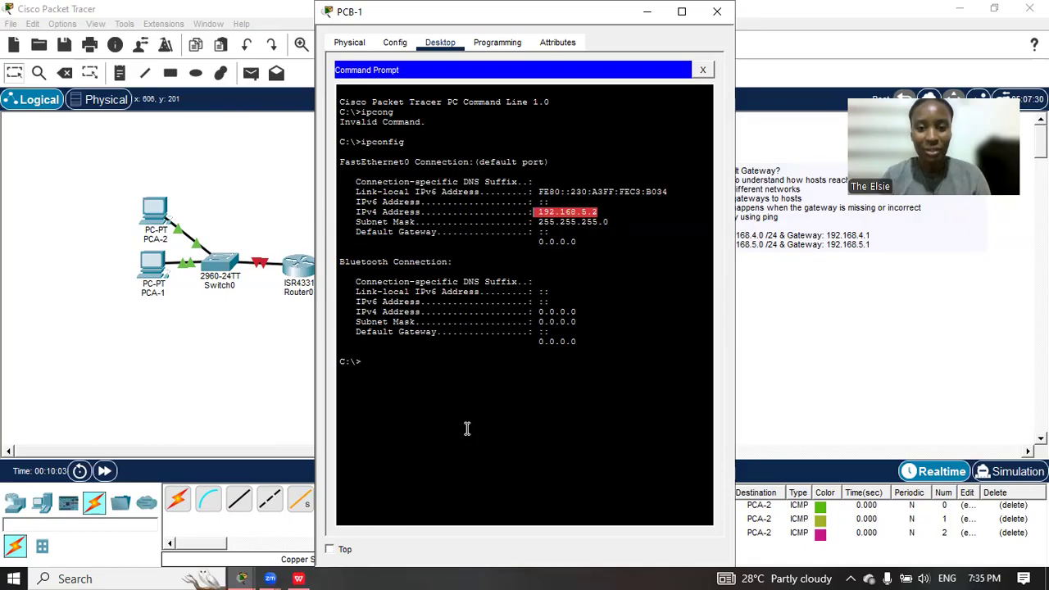
Ping PCB-2 at 192.168.5.3 from PCB-1 to test connectivity within Network B
left_click(364, 366)
type("pin")
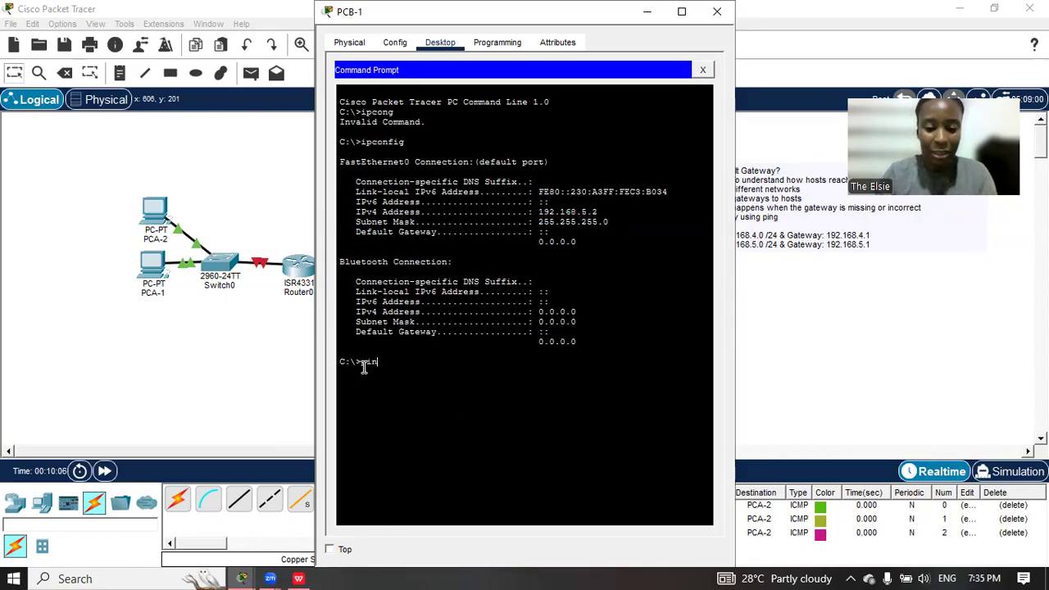
type("g 192.1")
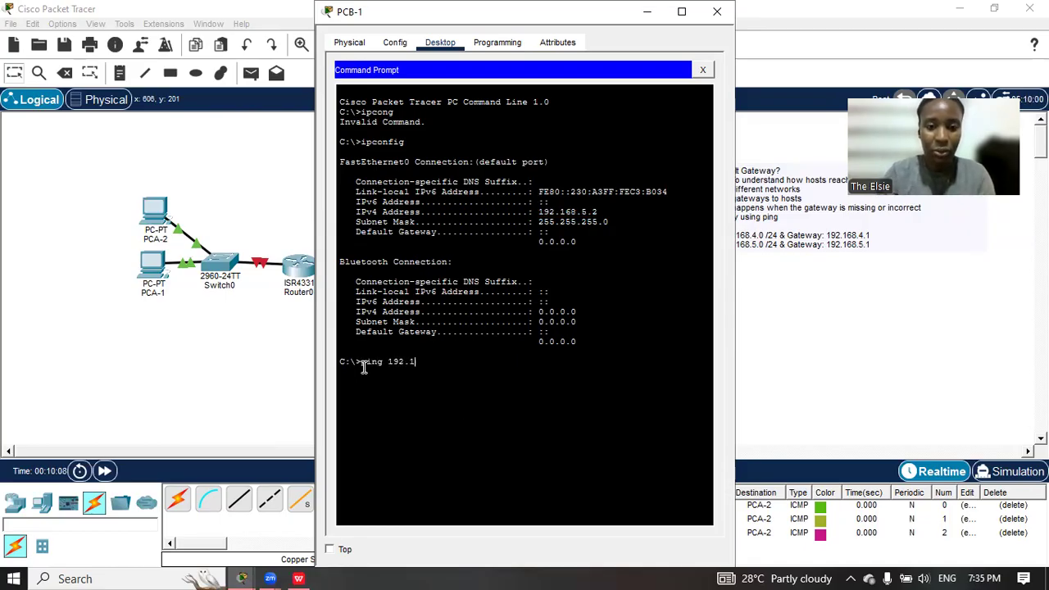
type("68.5.3")
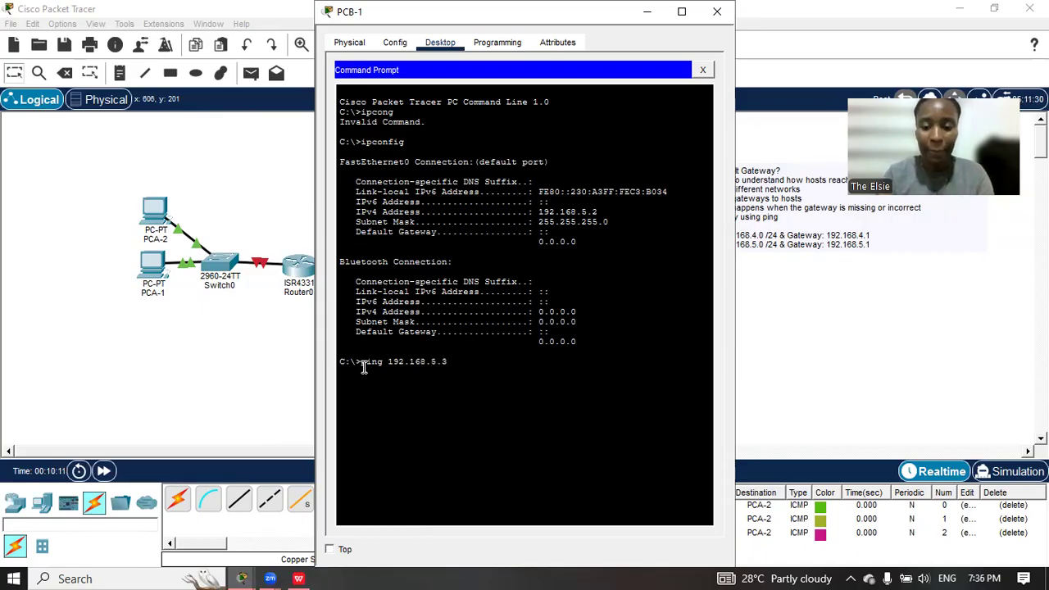
key("Return")
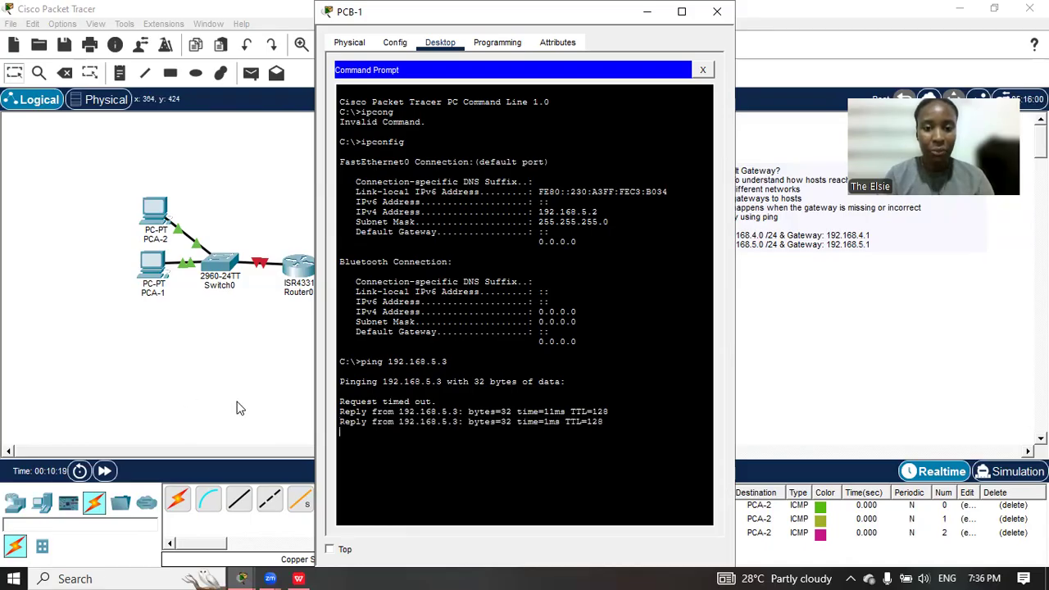
left_click_drag(356, 461, 598, 462)
left_click(475, 427)
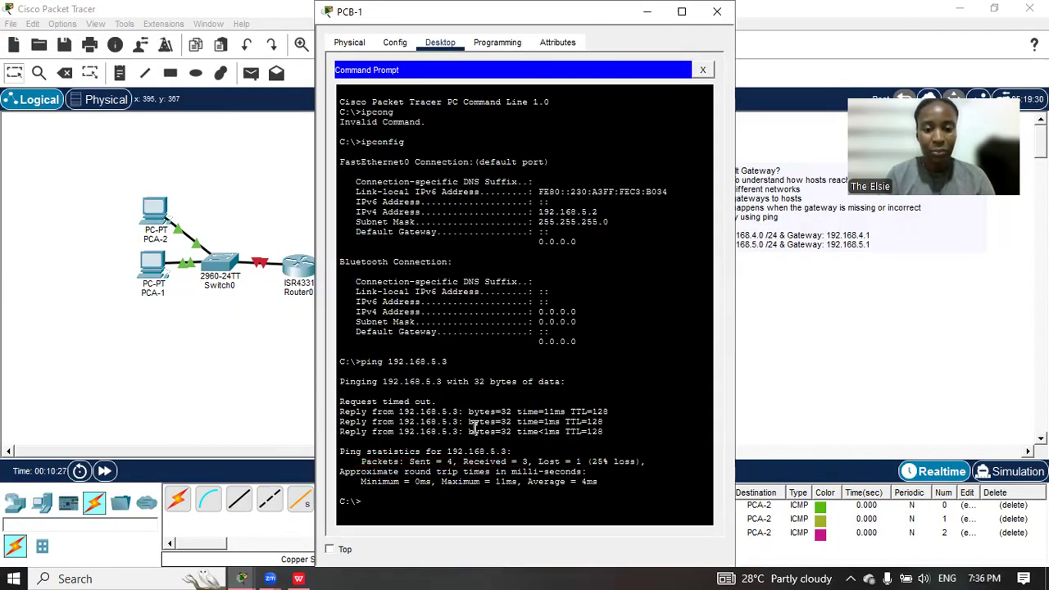
Repeat the ping from PCB-1 to 192.168.5.3, check the packet statistics, and put PCB-1's window away
type("ping 192")
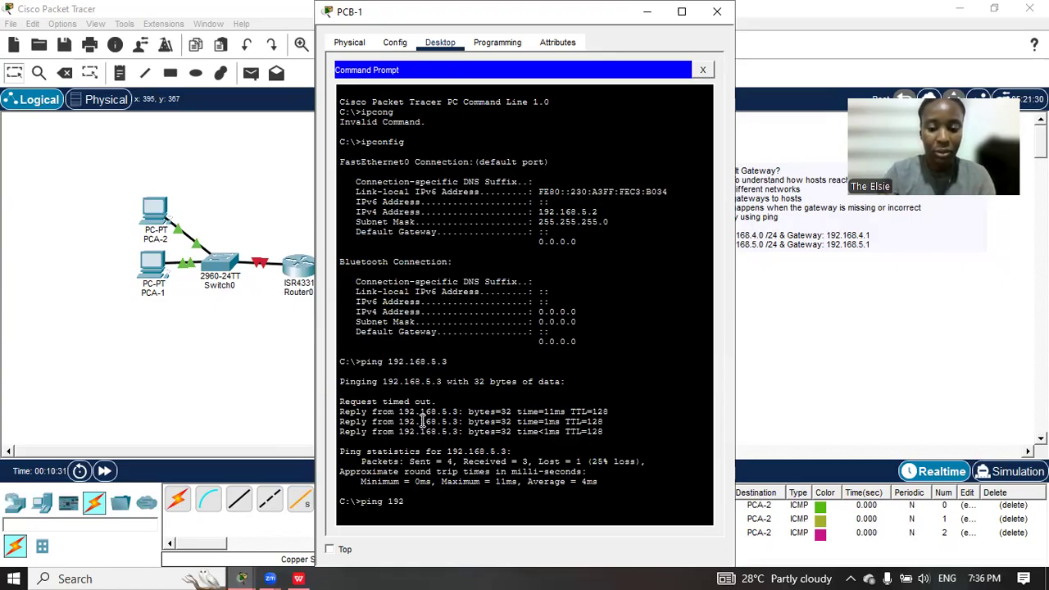
type(".168.5.3")
key("Return")
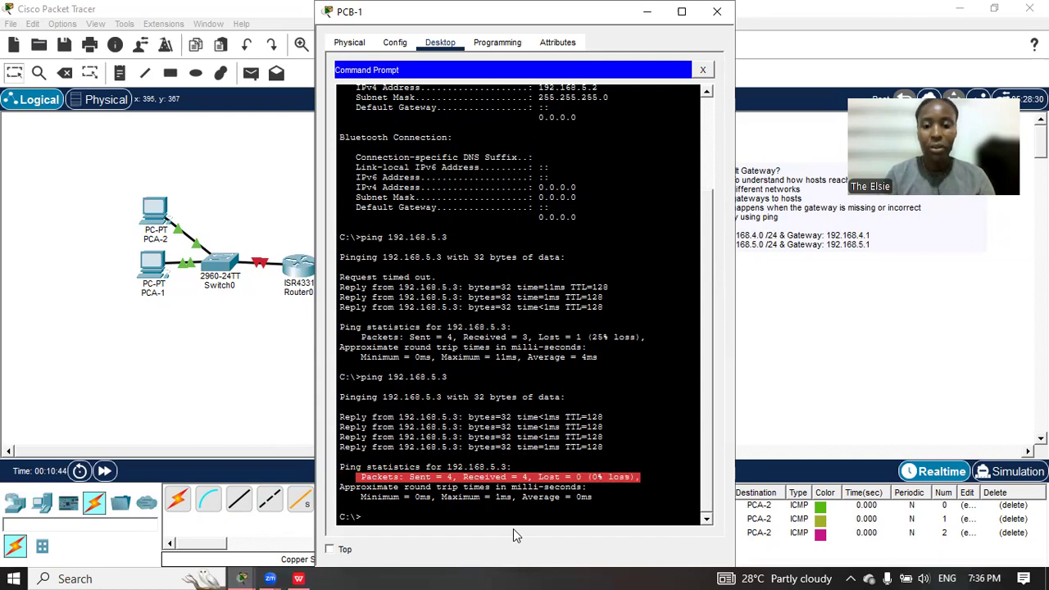
left_click(646, 11)
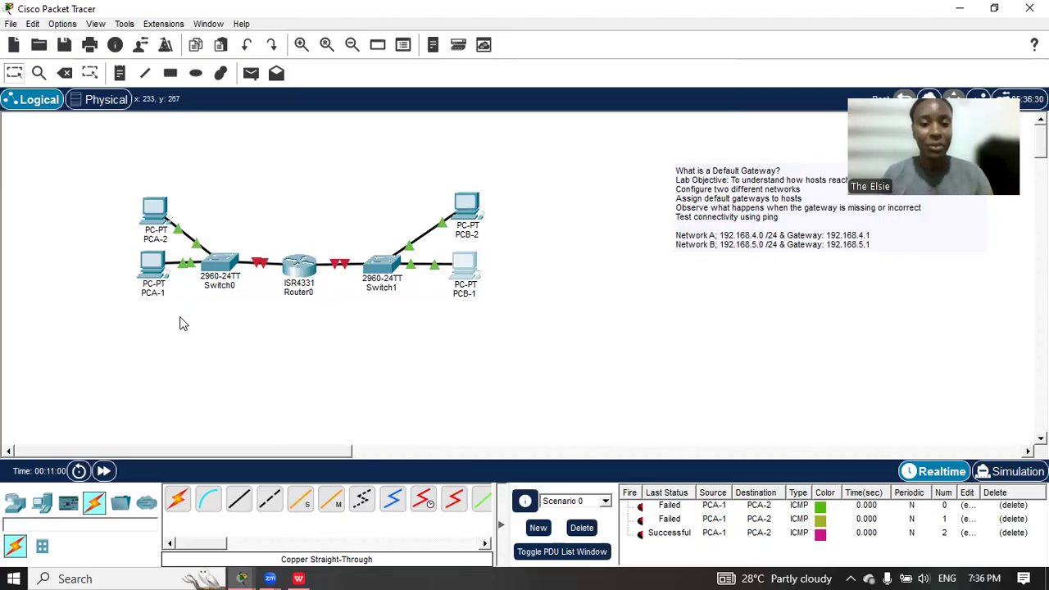
Ping PCB-1 at 192.168.5.2 from PCA-1's Command Prompt to test connectivity between the two networks
left_click(152, 277)
left_click(662, 128)
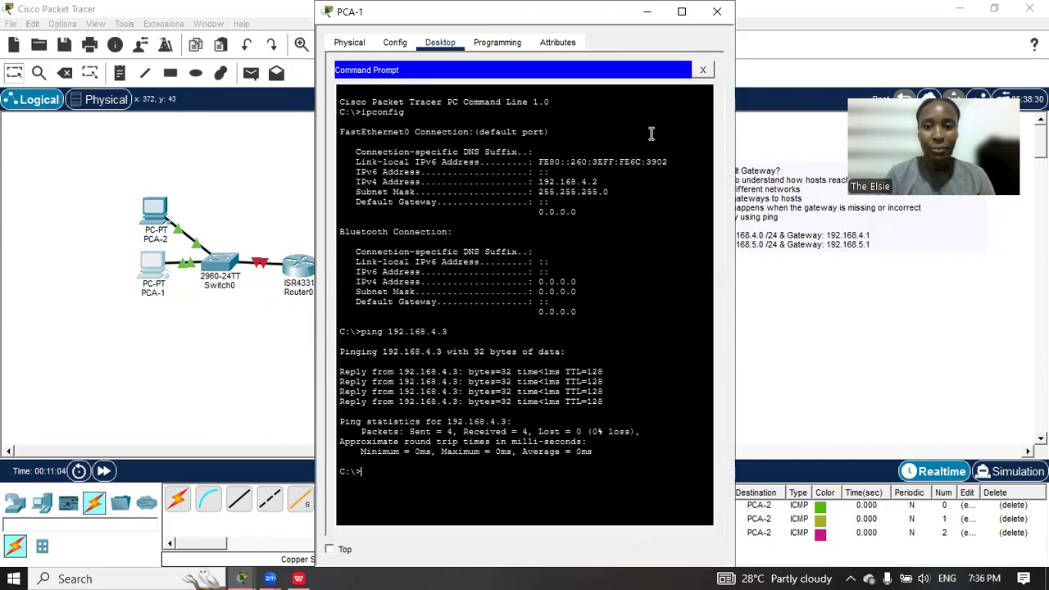
type("pi")
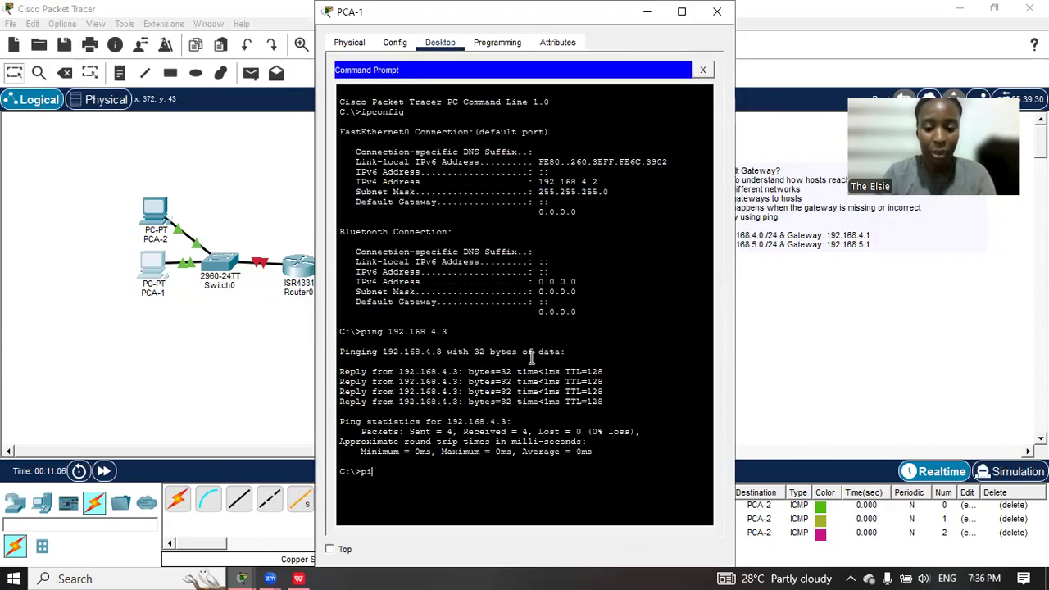
type("ng 192.168")
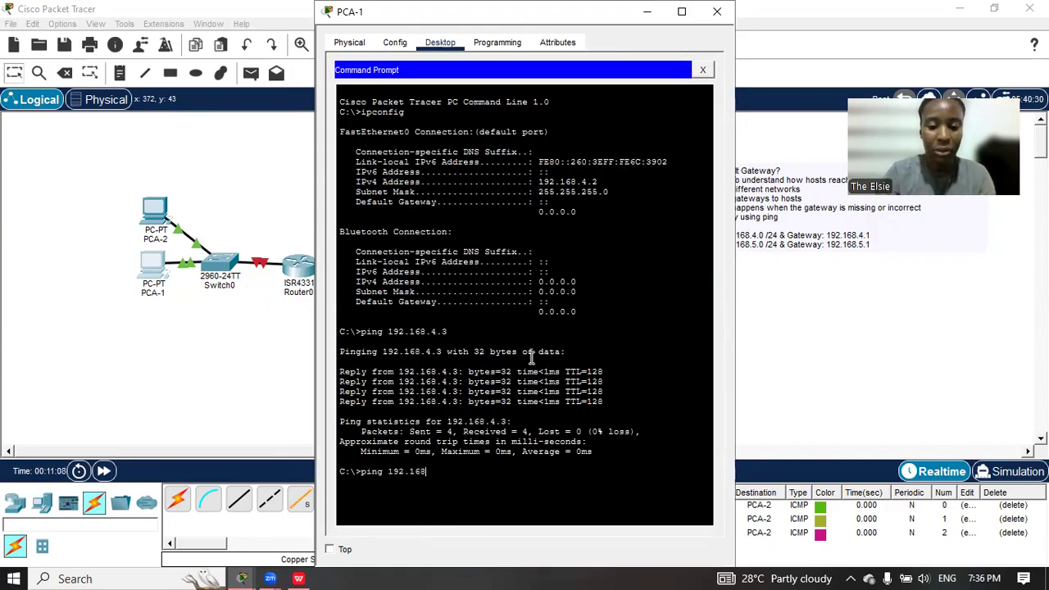
type(".2")
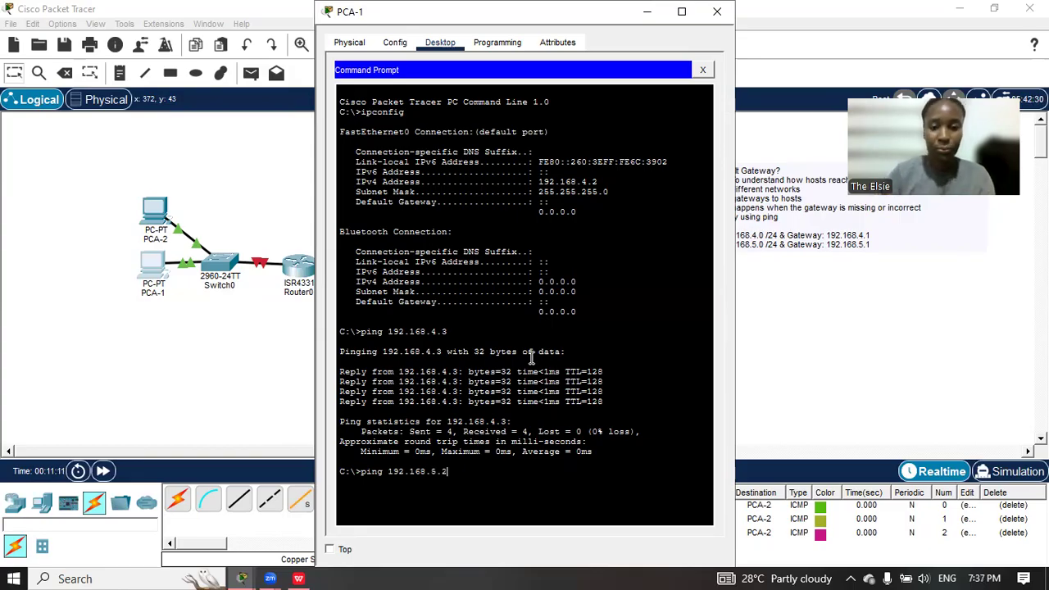
key("Return")
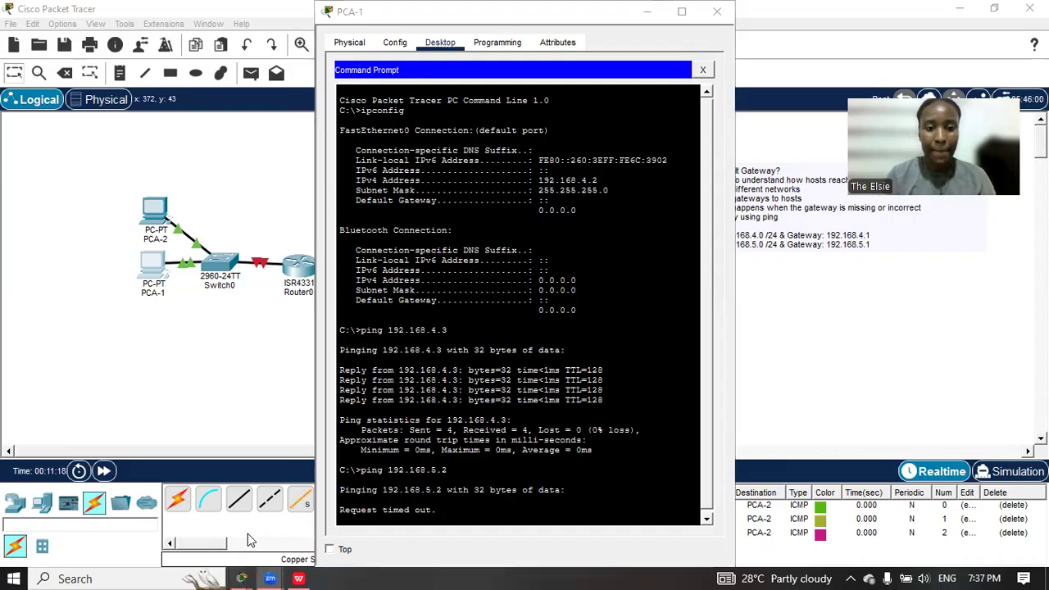
left_click(682, 12)
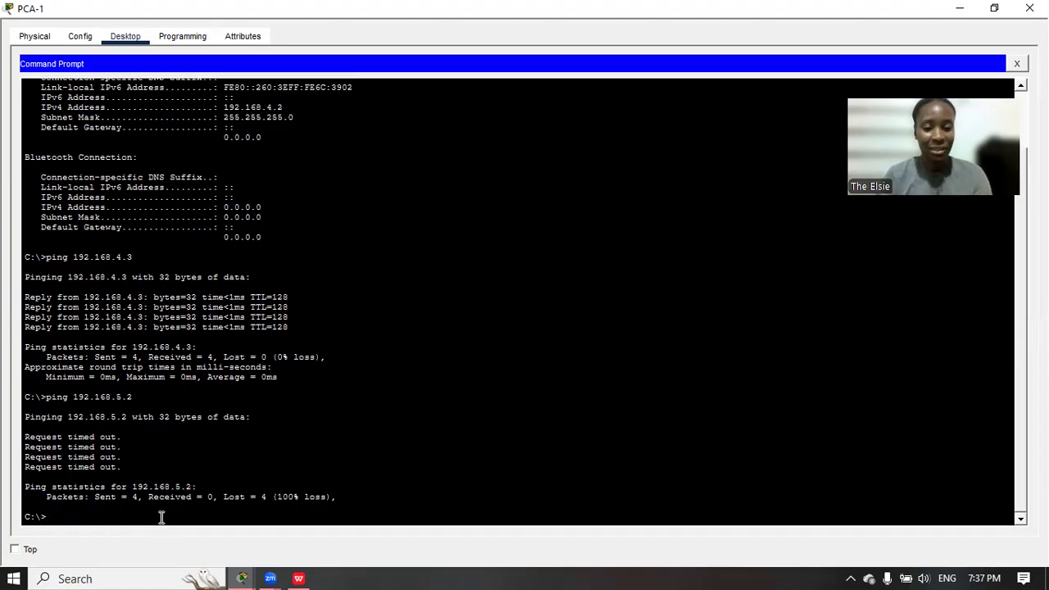
Repeat the ping from PCA-1 to 192.168.5.2 and return to the topology workspace
type("ping")
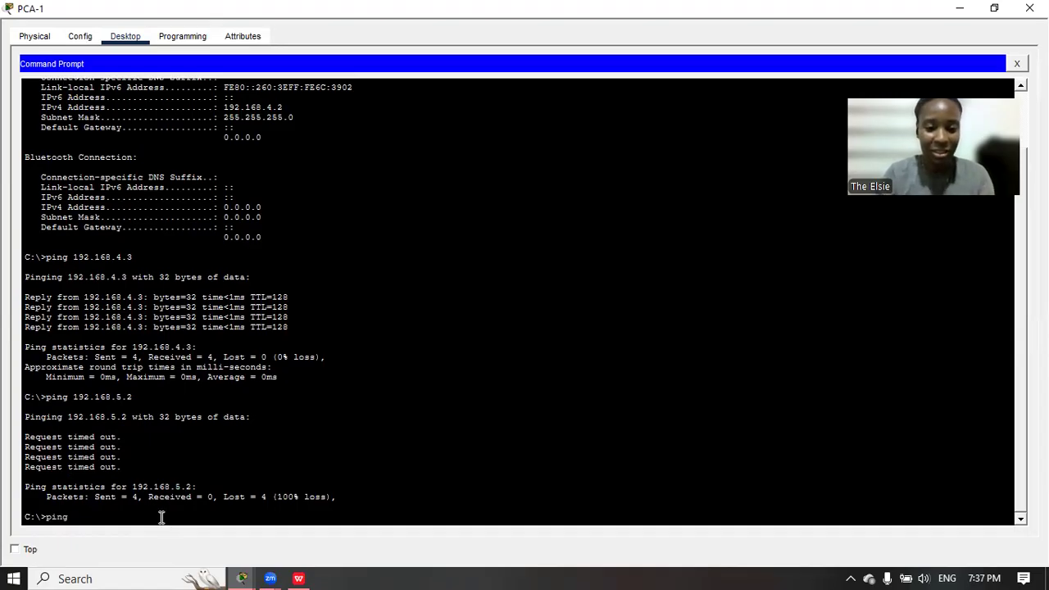
type(" 192.168")
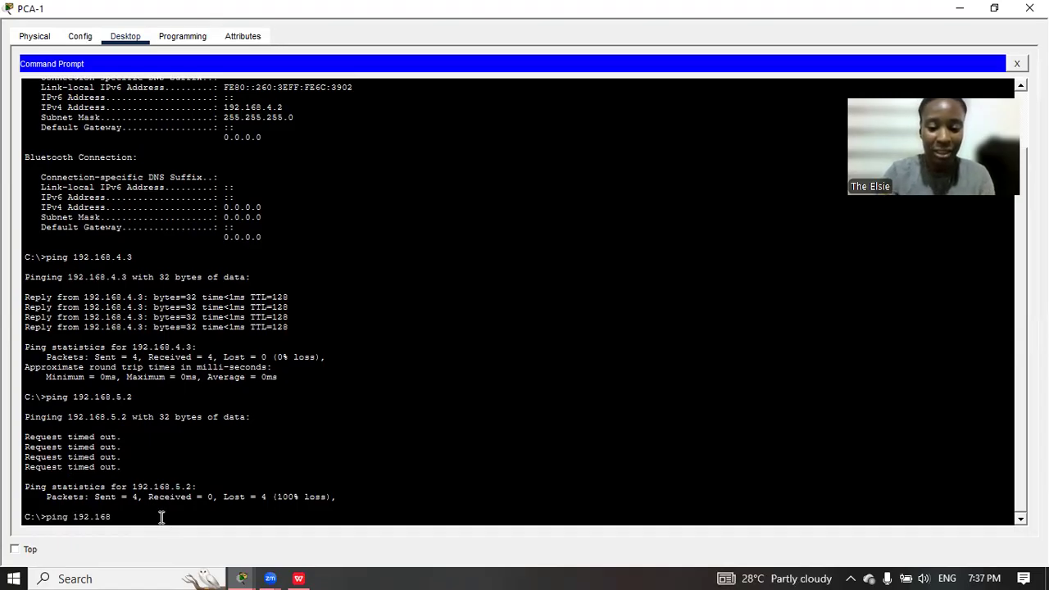
type(".5.2")
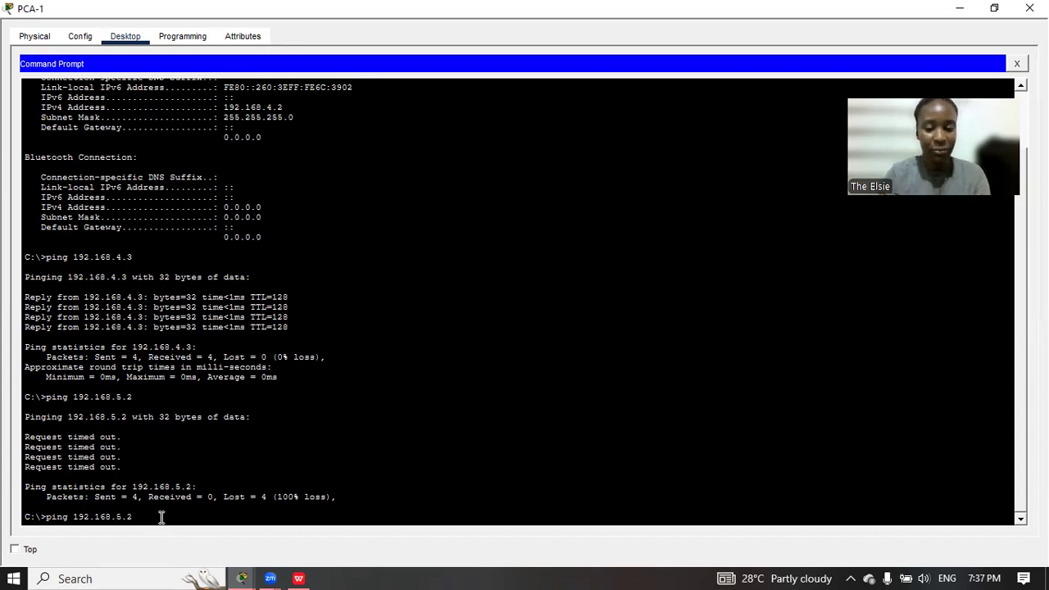
key("Return")
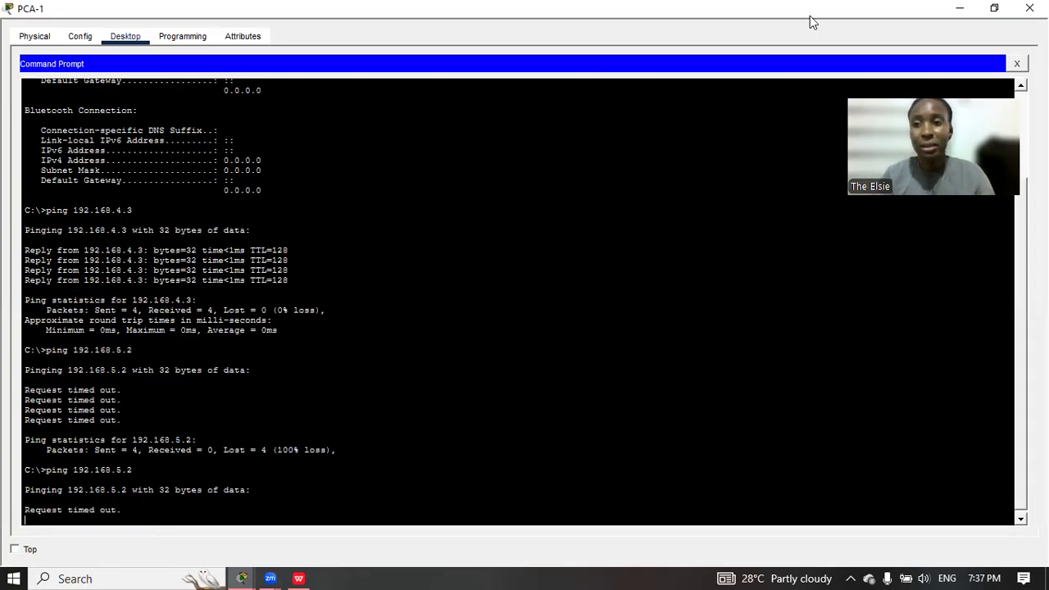
left_click(995, 11)
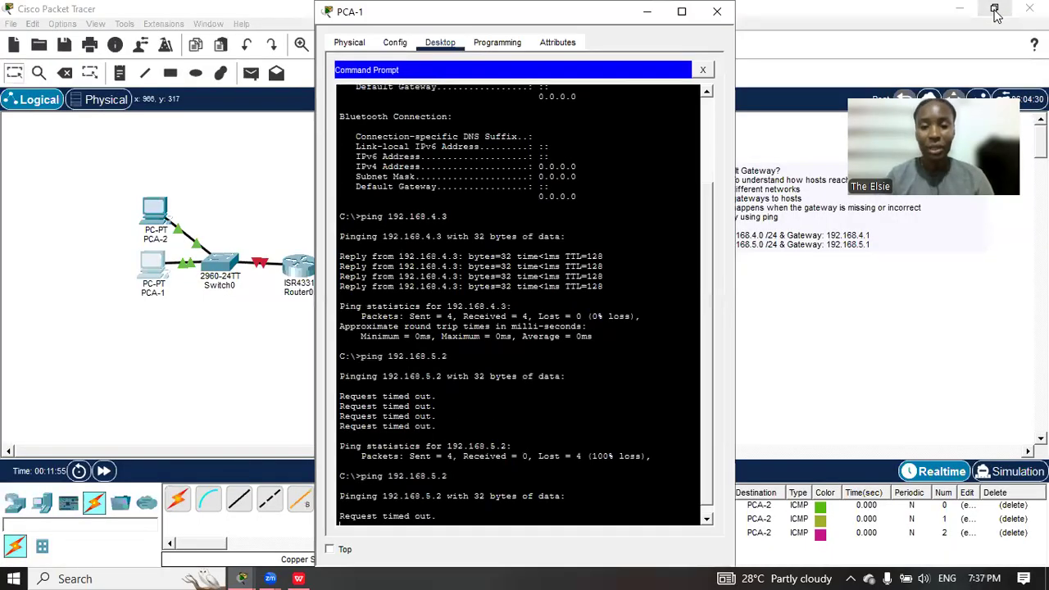
left_click(240, 157)
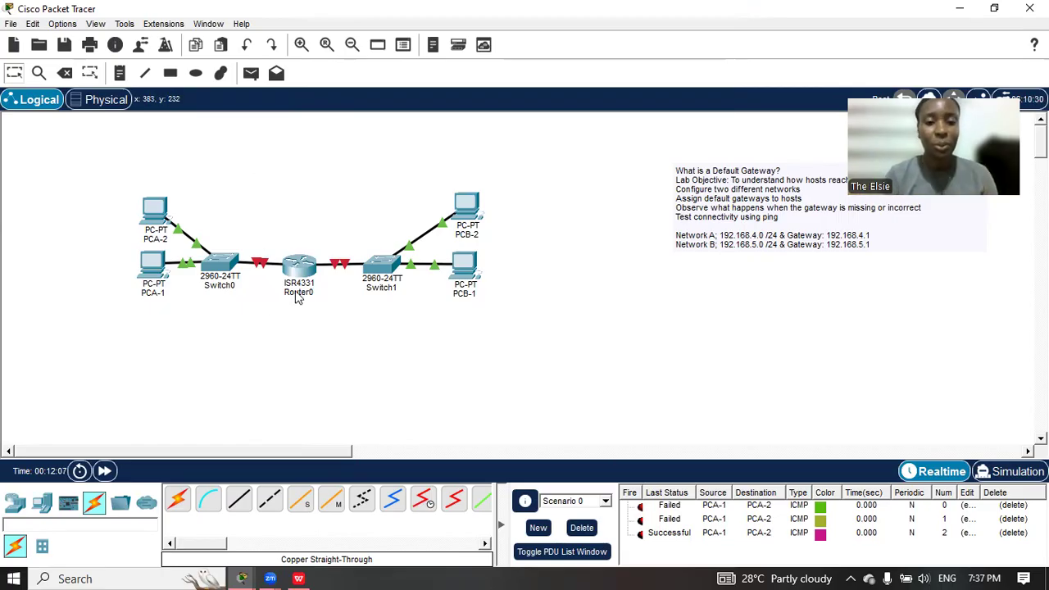
Open Router0's command line interface and decline the initial configuration dialog to reach the router prompt
mouse_move(299, 268)
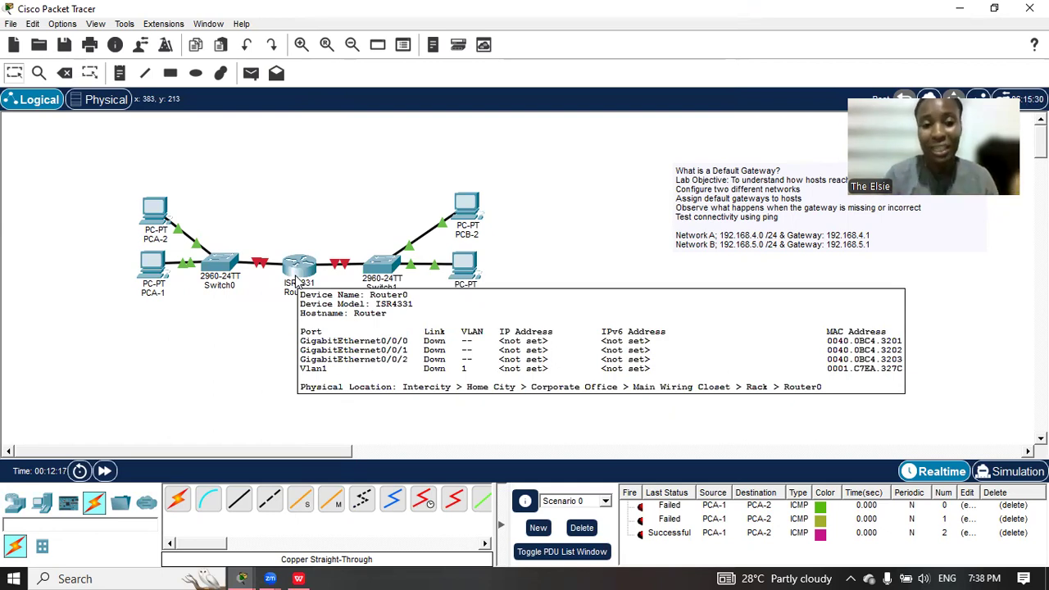
left_click(297, 282)
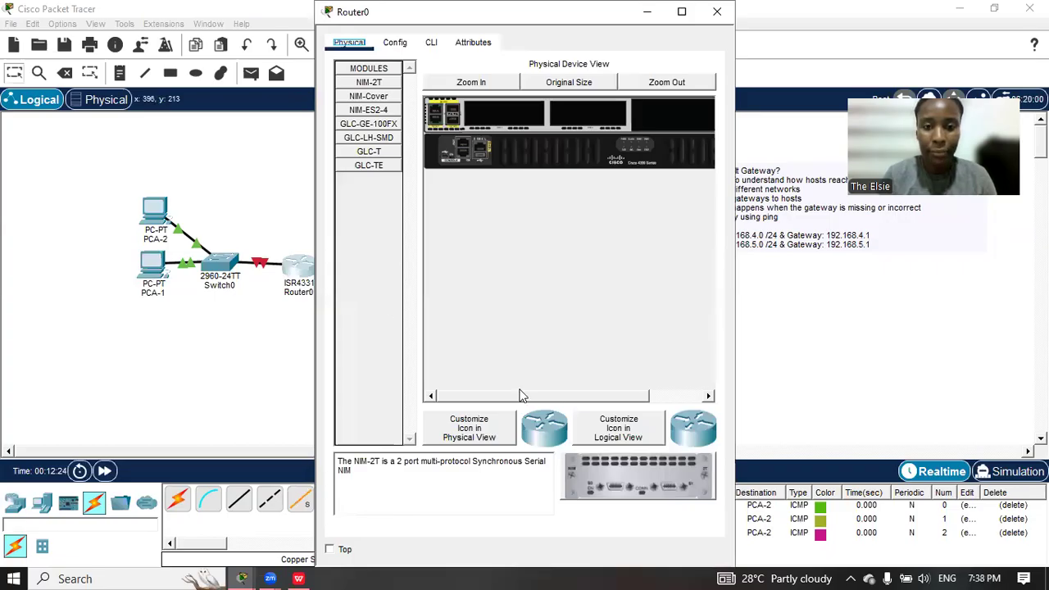
left_click(432, 44)
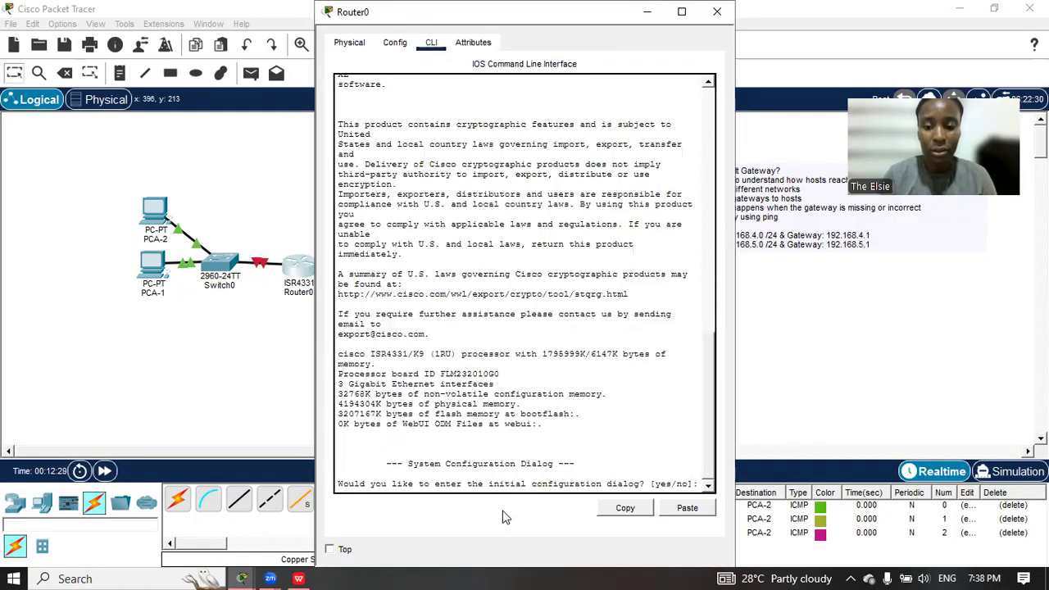
type("n")
key("Return")
key("Return")
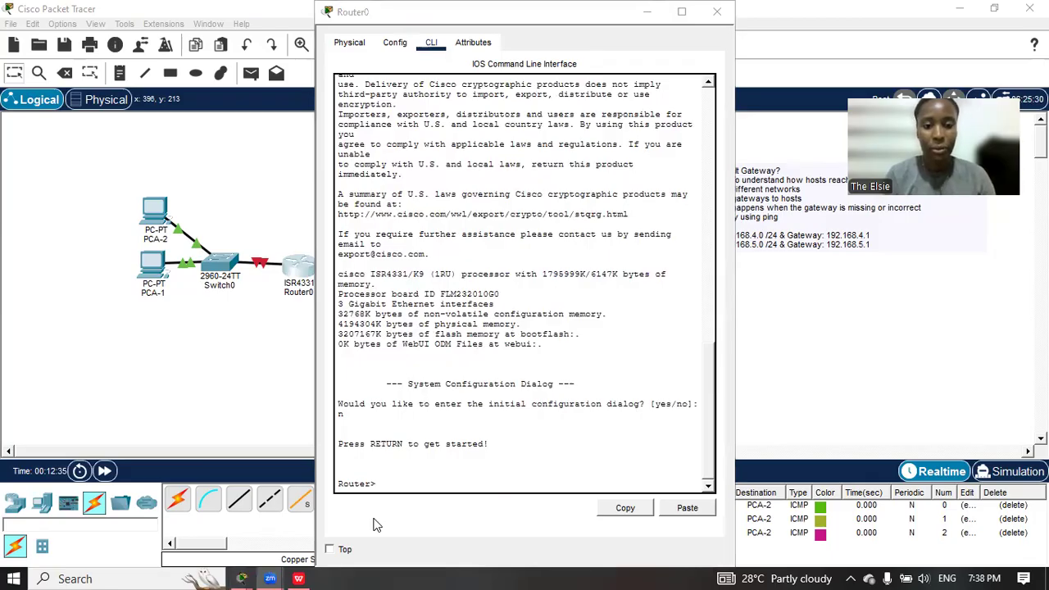
Enter privileged EXEC mode and global configuration mode on Router0
left_click(385, 483)
type("enable")
key("Return")
type("configure terminal")
key("Return")
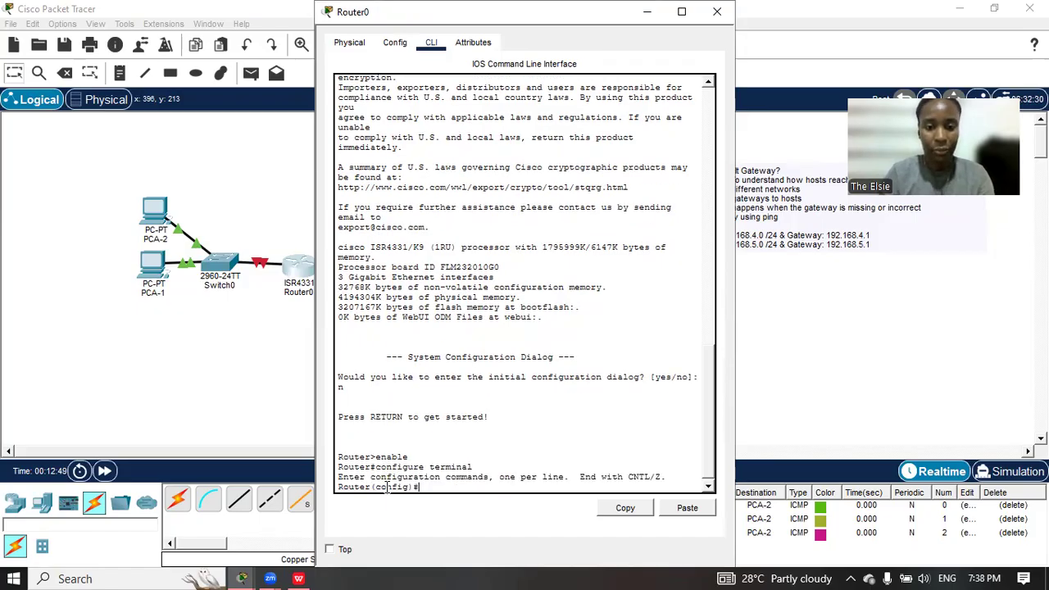
type("in")
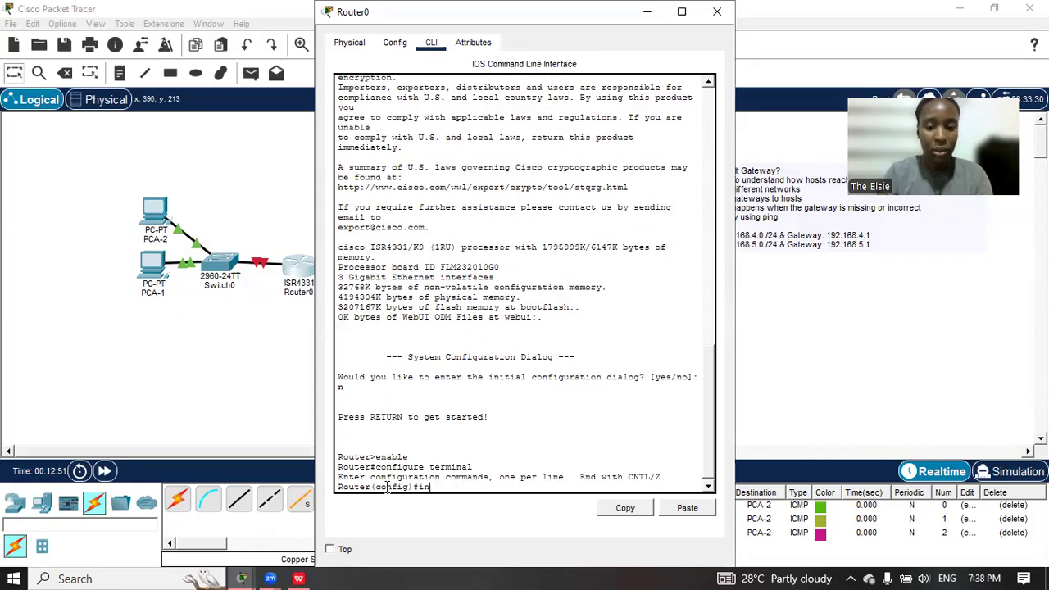
type("terface")
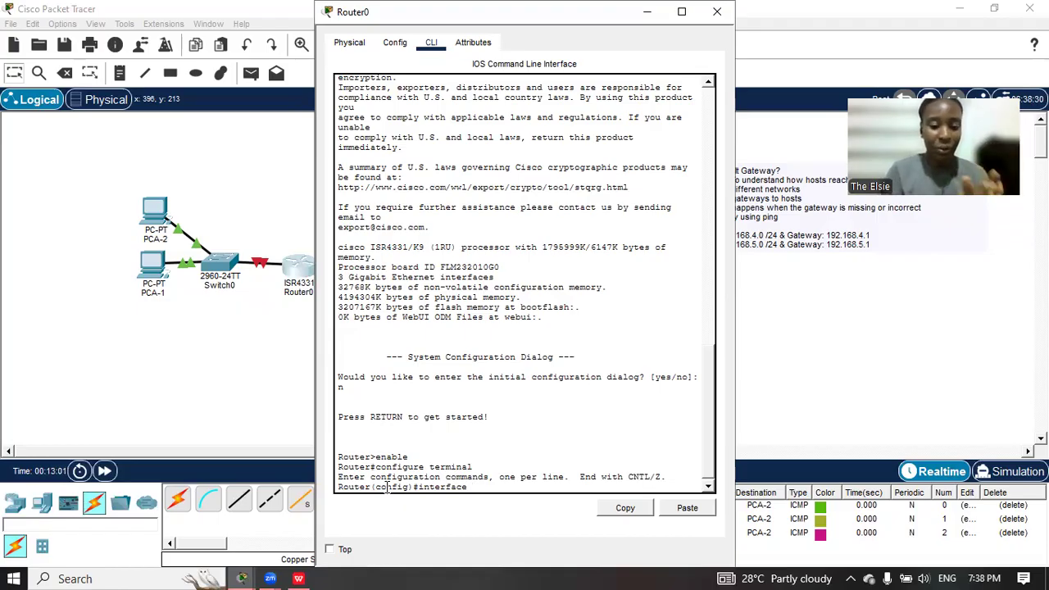
type("Gi")
key("BackSpace")
key("BackSpace")
type("Gi")
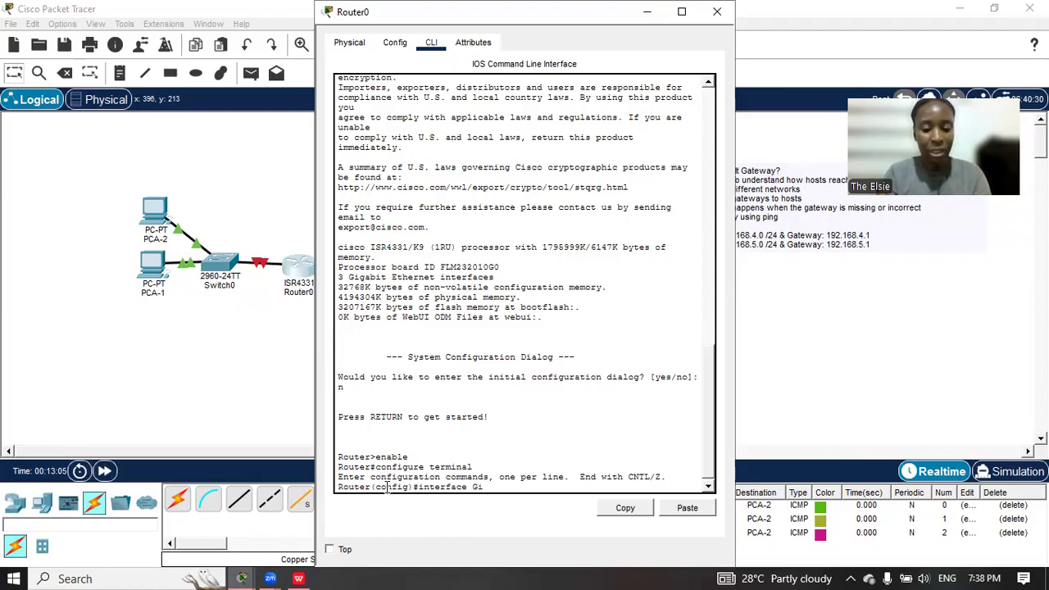
type("gabitEthernet")
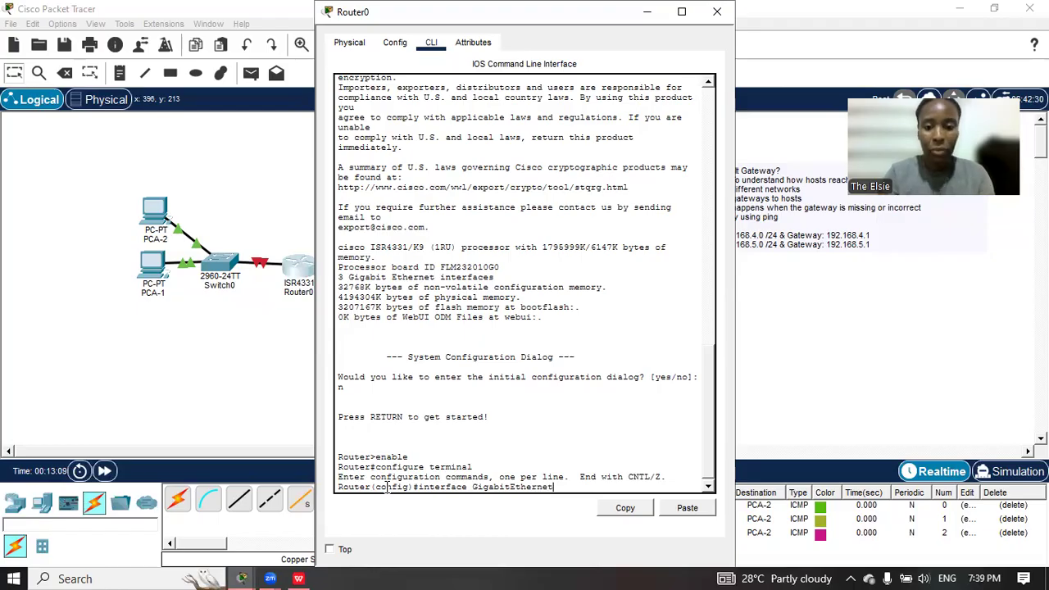
type("0/0/0")
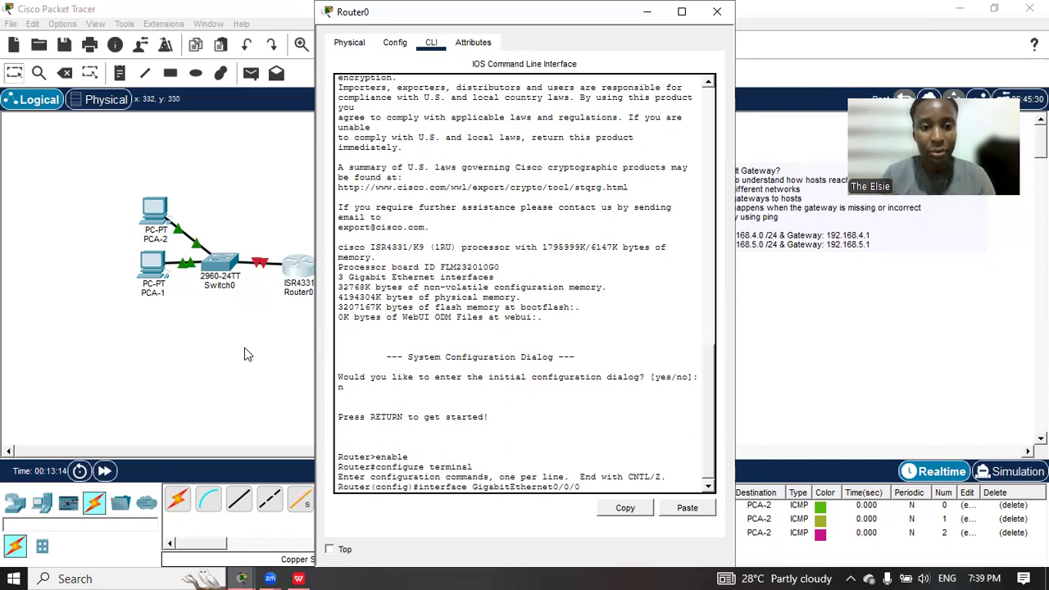
left_click_drag(581, 487, 417, 487)
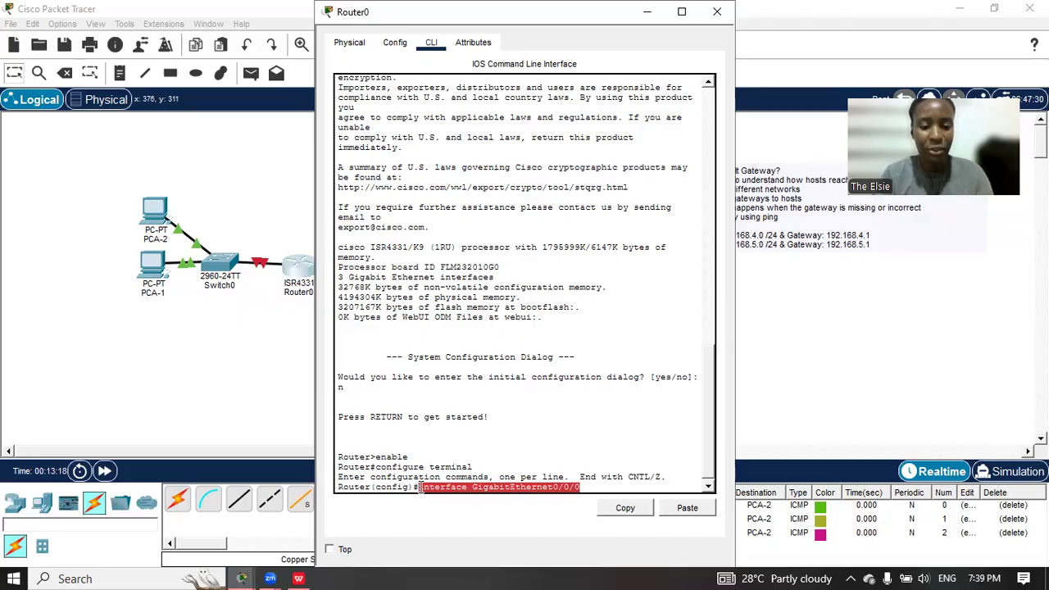
type("ex")
key("BackSpace")
key("BackSpace")
key("BackSpace")
key("BackSpace")
key("BackSpace")
key("BackSpace")
key("BackSpace")
key("BackSpace")
key("BackSpace")
key("BackSpace")
key("BackSpace")
key("BackSpace")
key("BackSpace")
key("BackSpace")
key("BackSpace")
key("BackSpace")
key("BackSpace")
key("BackSpace")
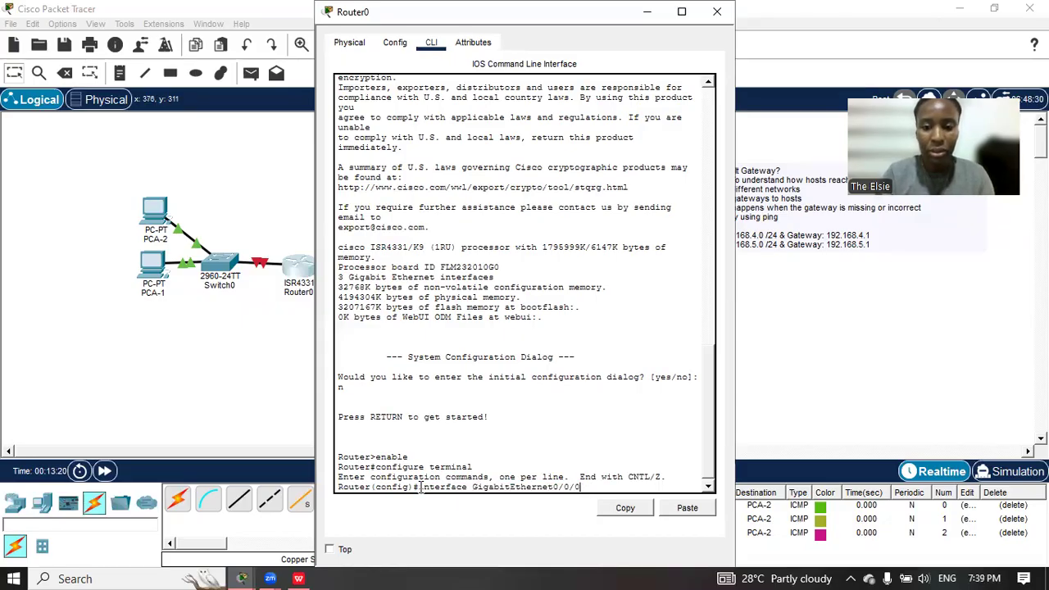
key("BackSpace")
key("BackSpace")
key("BackSpace")
key("BackSpace")
key("BackSpace")
key("BackSpace")
key("BackSpace")
key("BackSpace")
key("BackSpace")
key("BackSpace")
key("BackSpace")
key("BackSpace")
key("BackSpace")
key("BackSpace")
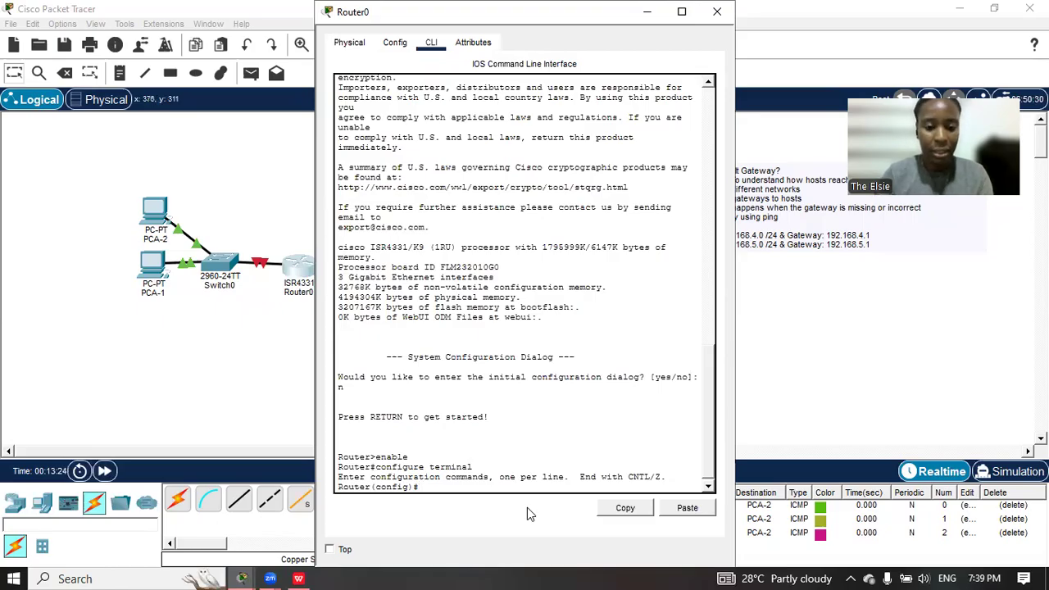
Leave global configuration mode and page through Router0's running configuration to its end to check the interface names and states
type("ex")
key("Return")
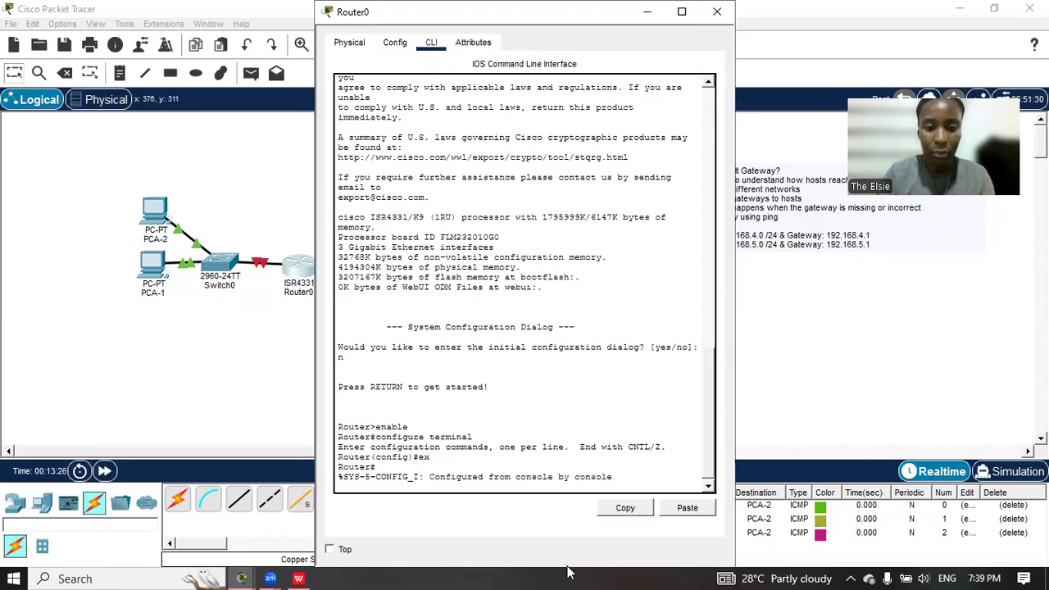
key("Return")
key("Return")
type("show run")
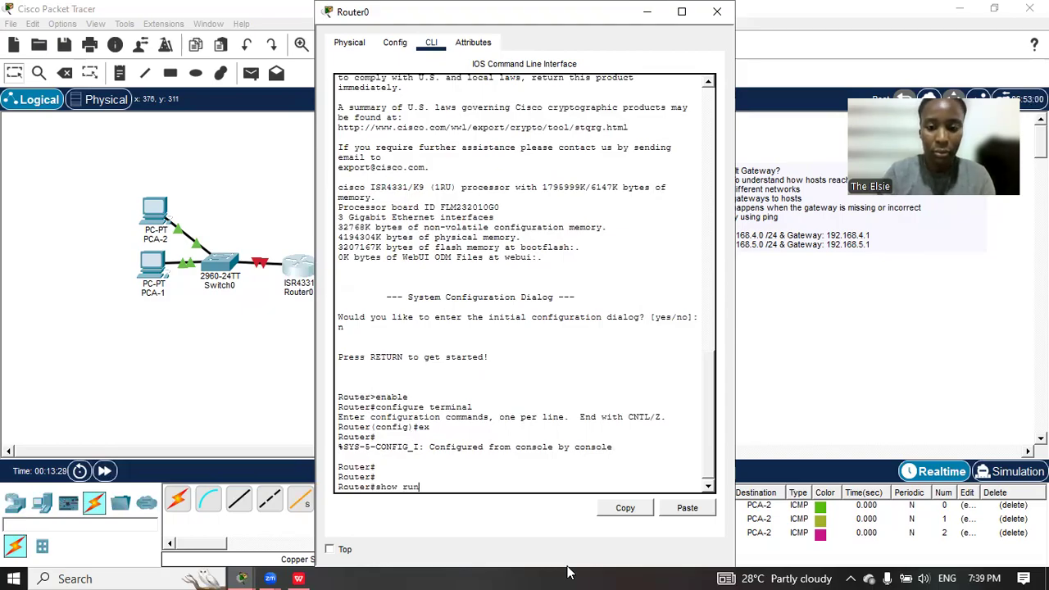
key("Return")
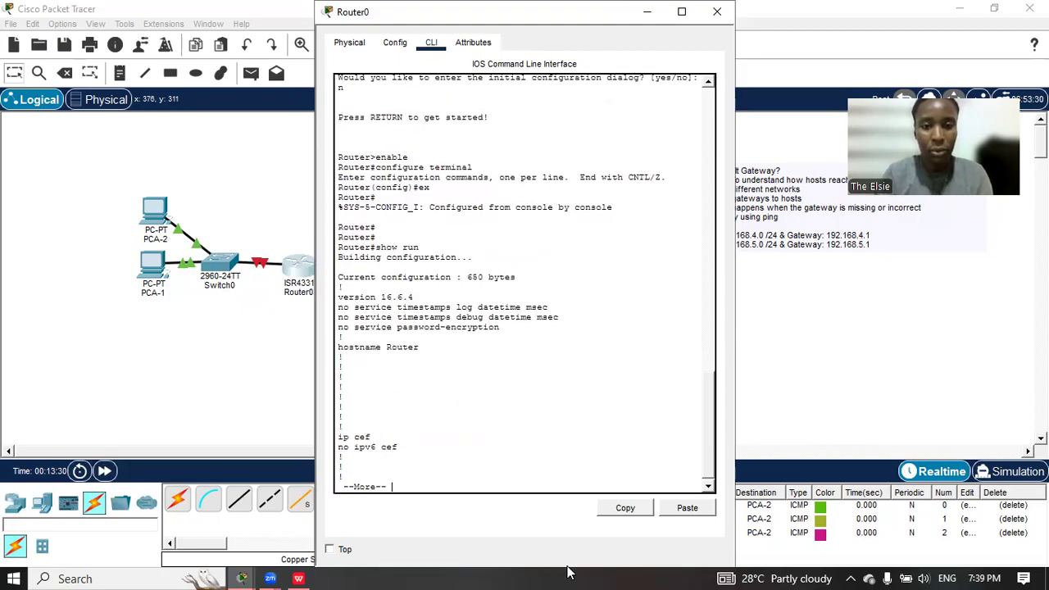
key("Return")
key("Return")
key("Return")
key("Return")
key("Return")
key("Return")
key("Return")
key("Return")
key("Return")
key("Return")
key("Return")
key("Return")
key("Return")
key("Return")
key("Return")
key("Return")
key("Return")
key("Return")
key("Return")
key("Return")
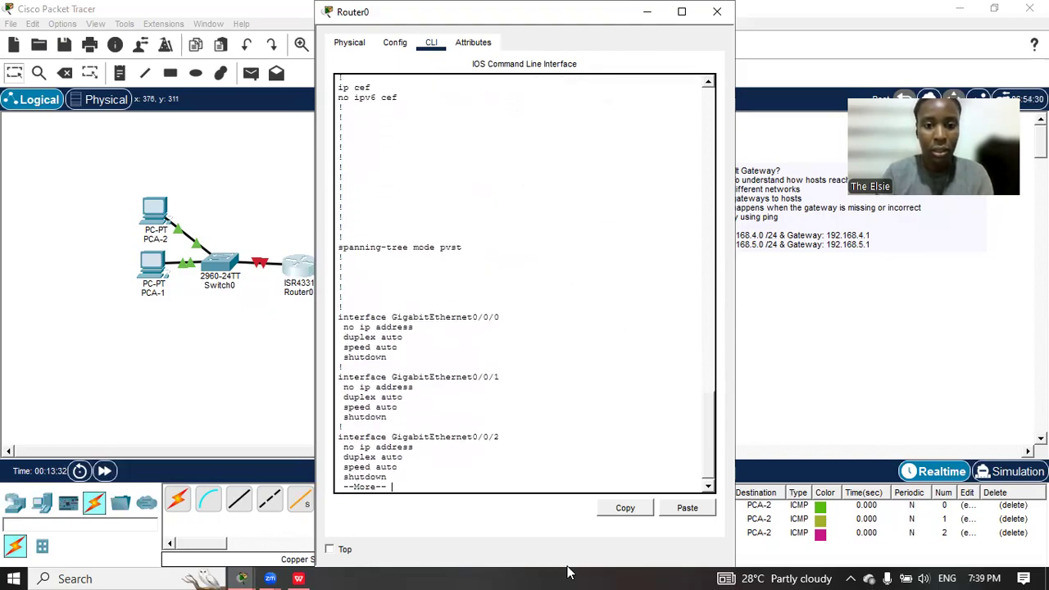
key("Return")
key("Return")
key("Return")
key("Return")
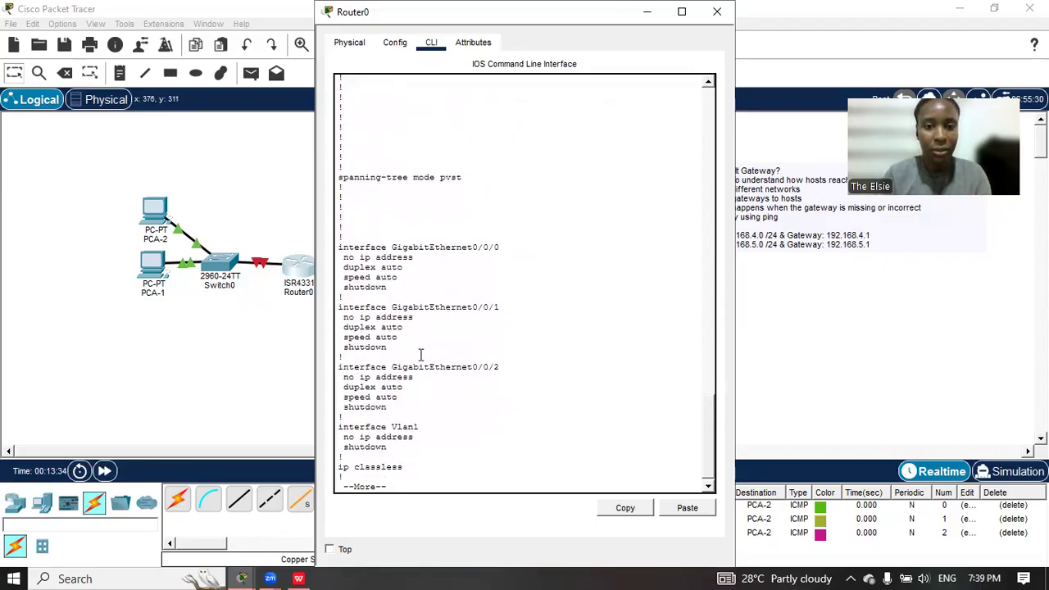
key("Return")
key("Return")
key("Return")
key("Return")
key("Return")
key("Return")
key("Return")
key("Return")
key("Return")
key("Return")
key("Return")
key("Return")
key("Return")
key("Return")
key("Return")
key("Return")
key("Return")
key("Return")
key("Return")
key("Return")
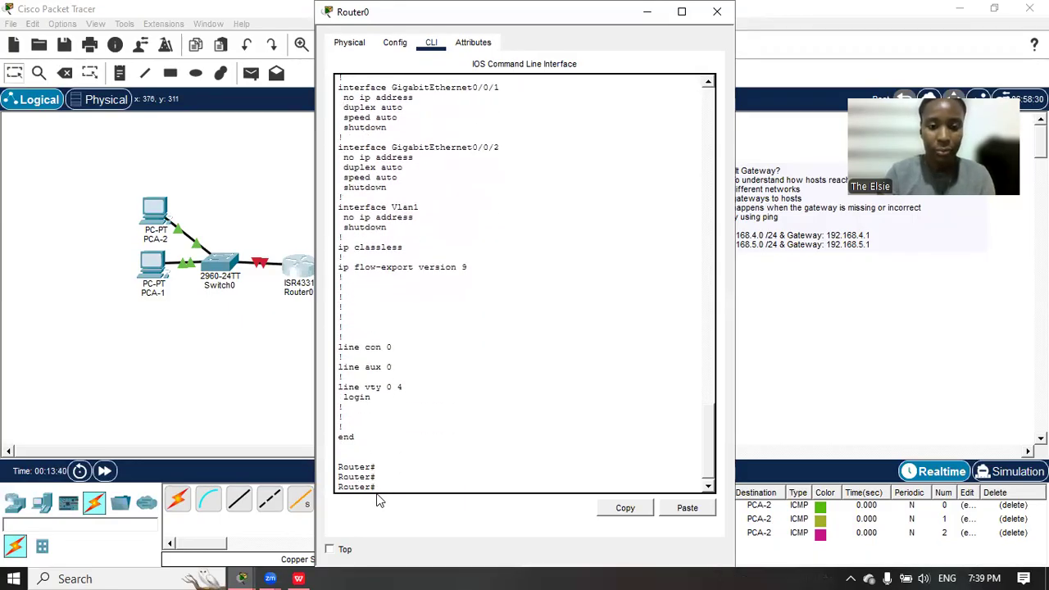
key("Return")
key("Return")
key("Return")
key("Return")
key("Return")
Enter global configuration mode again and open interface GigabitEthernet0/0/0 for configuration
type("config")
type(" t")
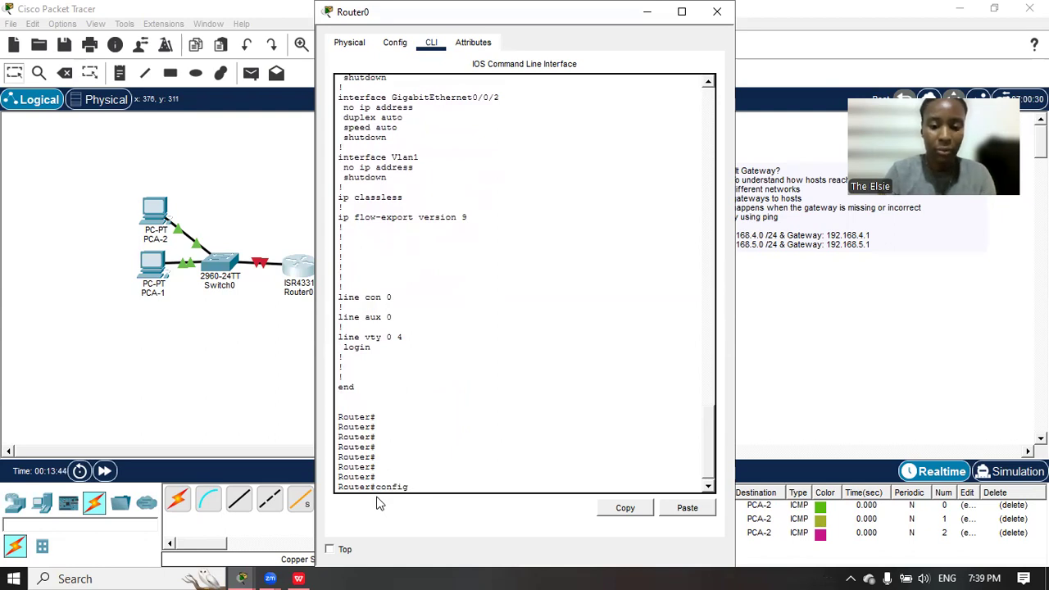
key("Return")
key("Return")
key("Return")
type("interface ")
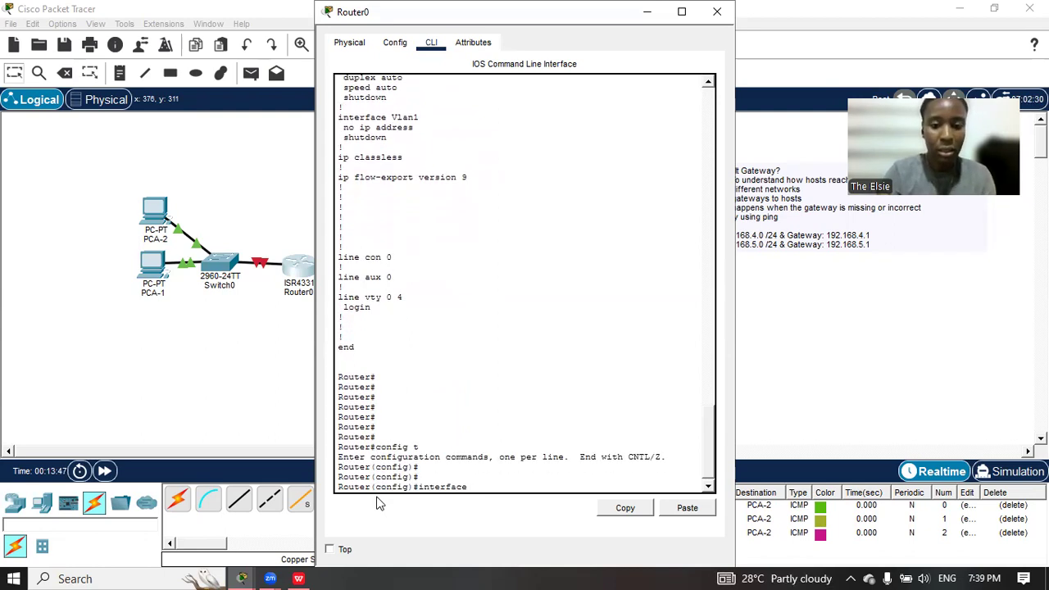
type("Gigabit")
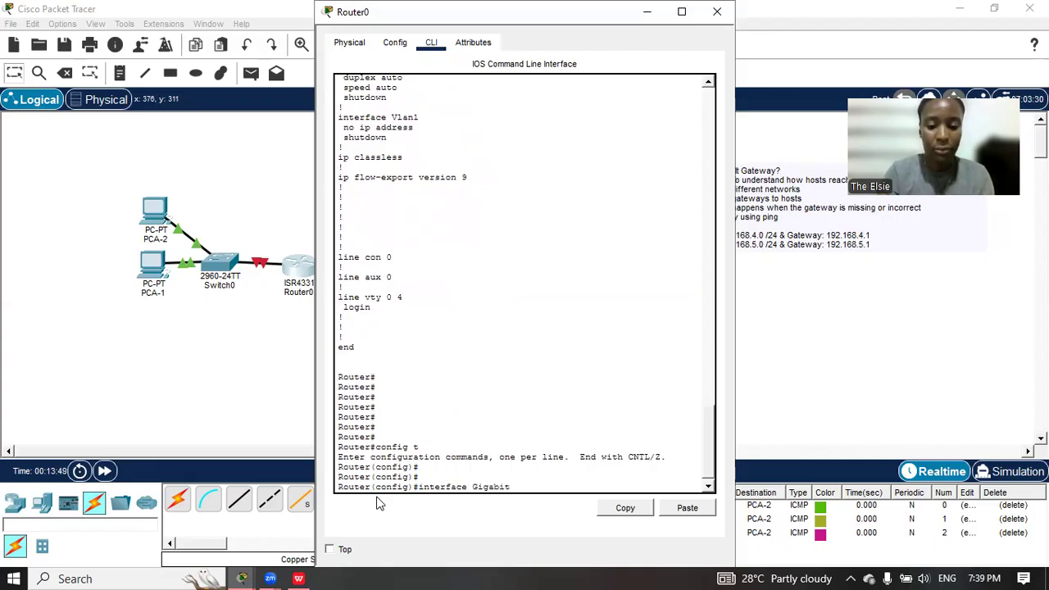
type("Ethernet")
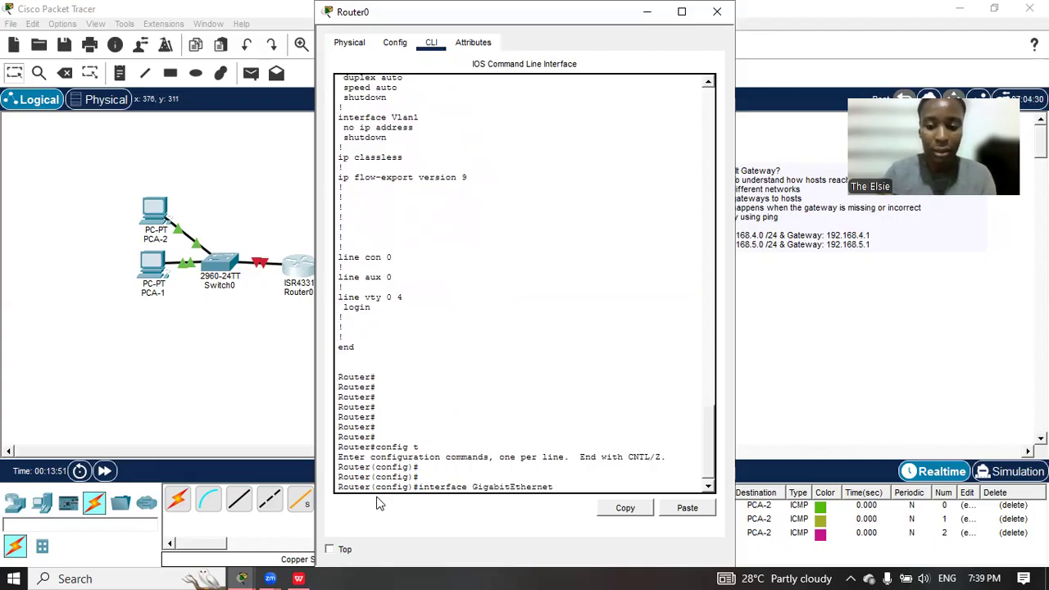
type("0/0/0")
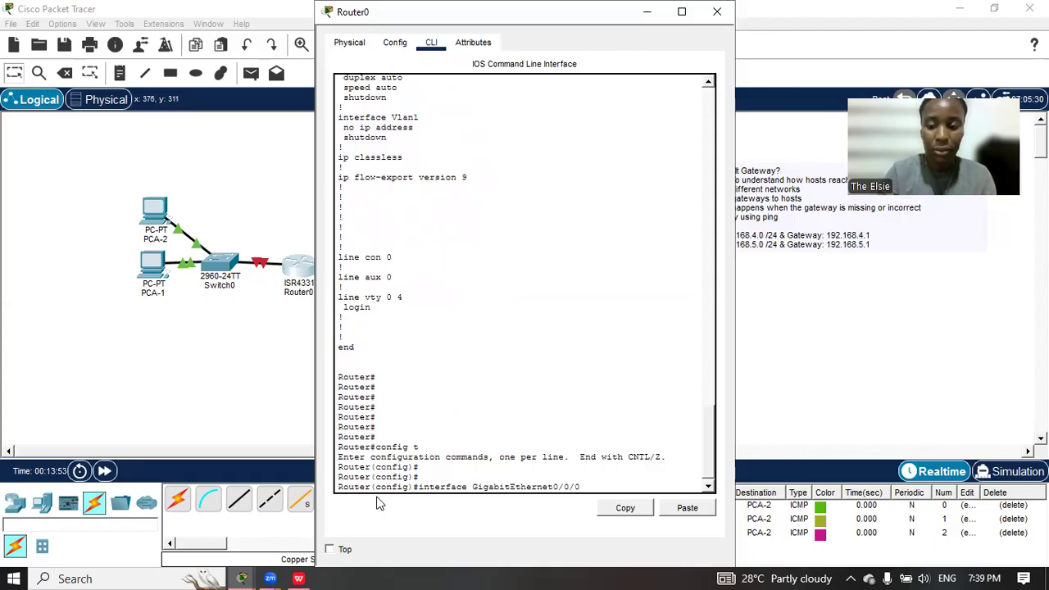
key("Return")
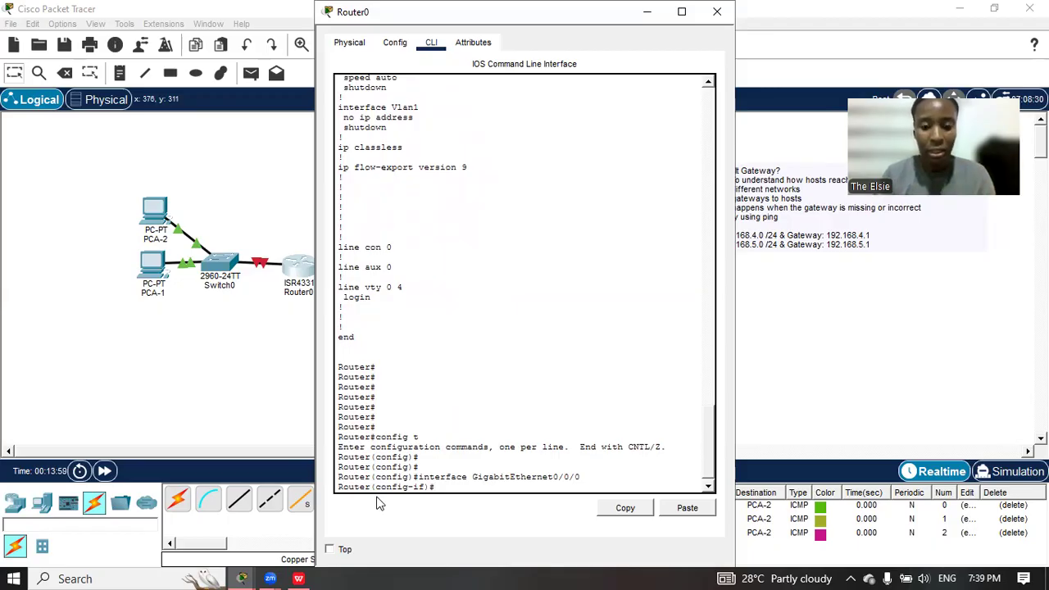
Bring up interface GigabitEthernet0/0/0 with no shutdown
type("no shutdown")
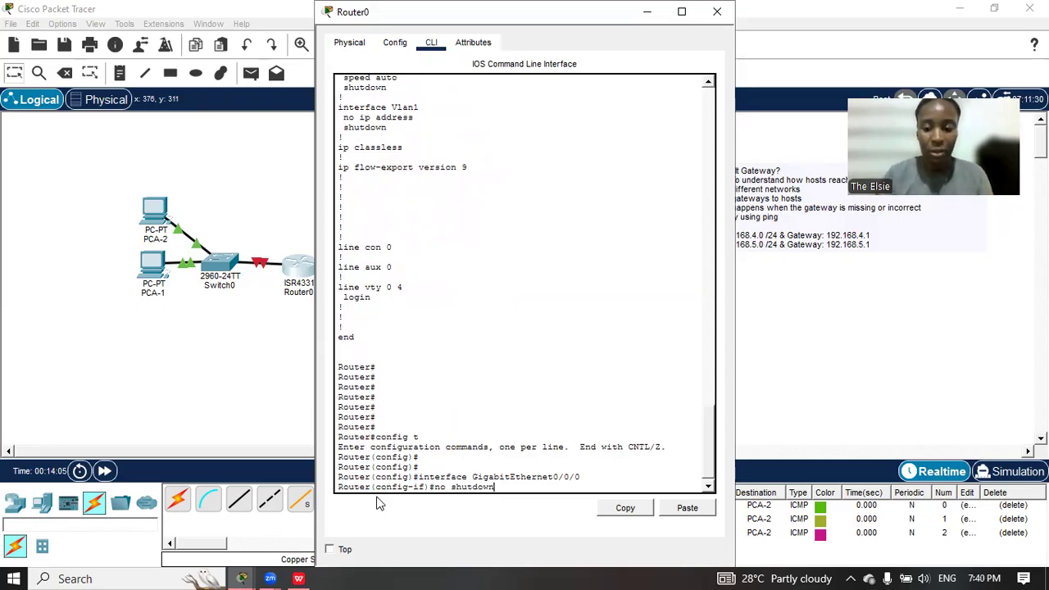
key("Return")
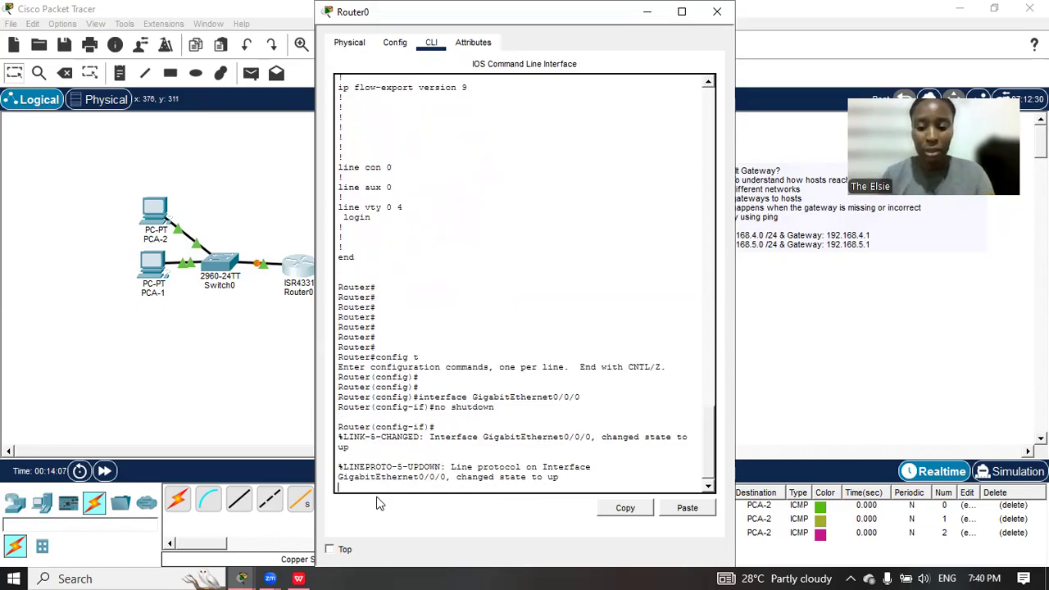
key("Return")
key("Return")
key("Return")
Give interface GigabitEthernet0/0/0 the description "Link To Network A"
type("description")
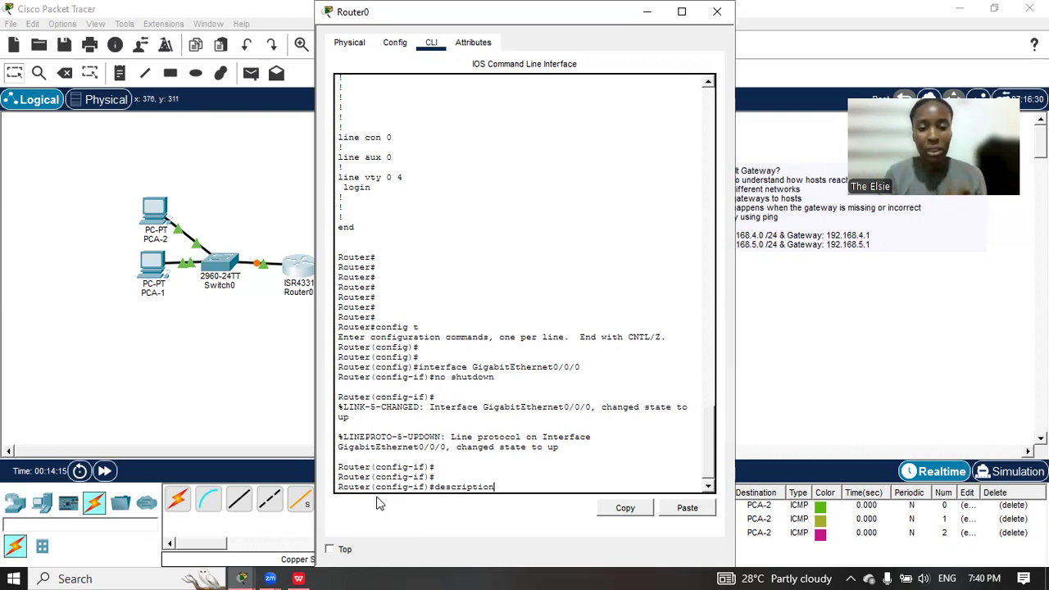
type(" Li")
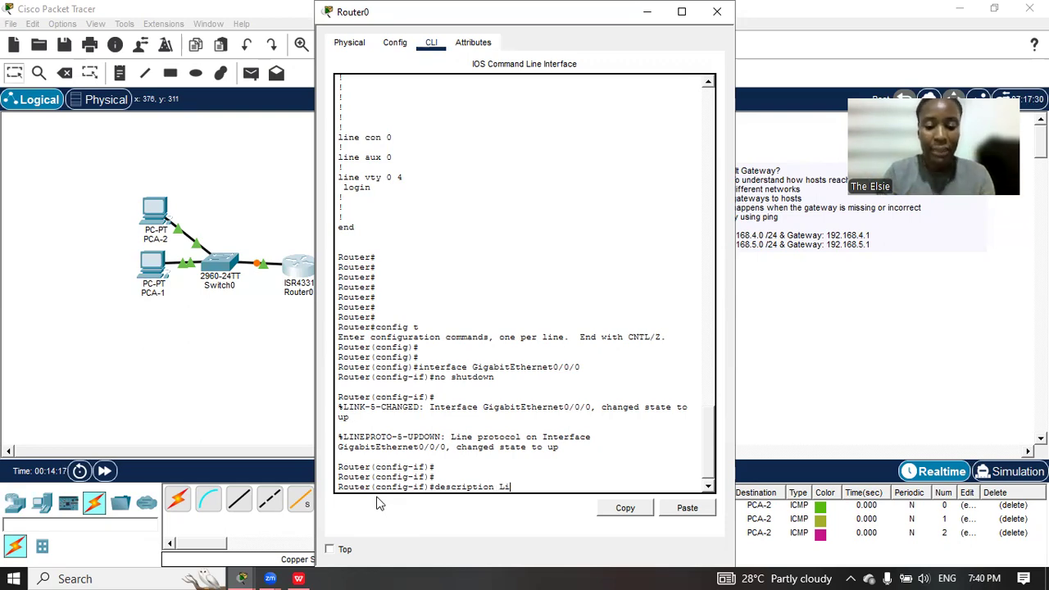
type("nk To Net")
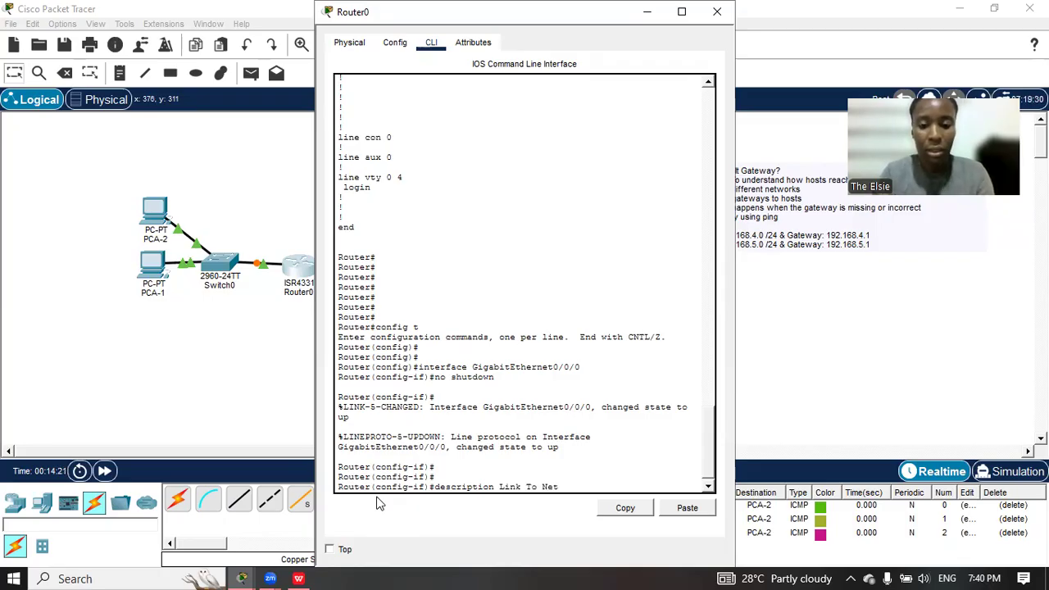
type("work A")
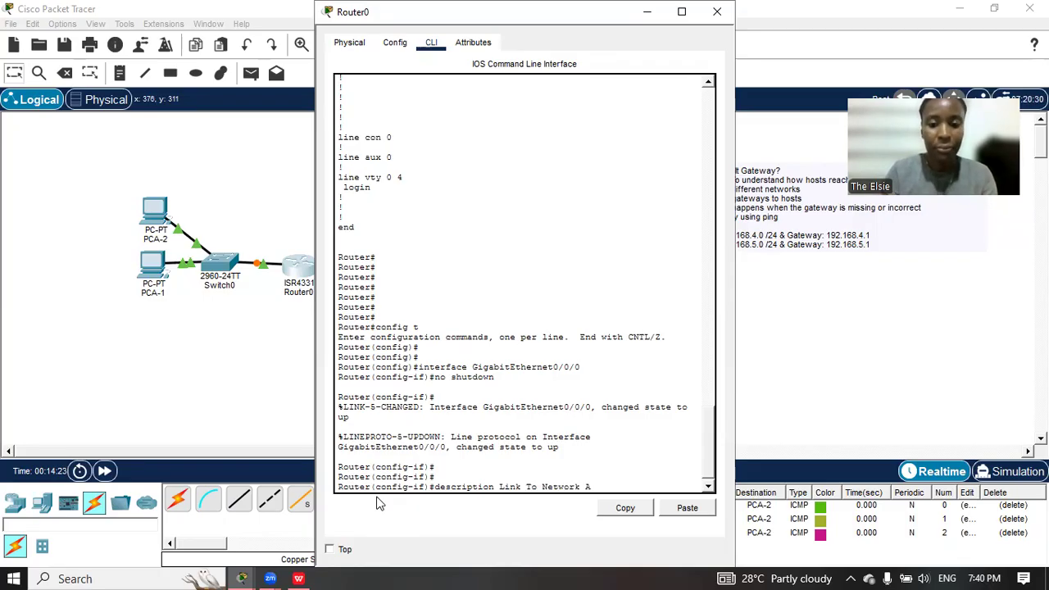
key("Return")
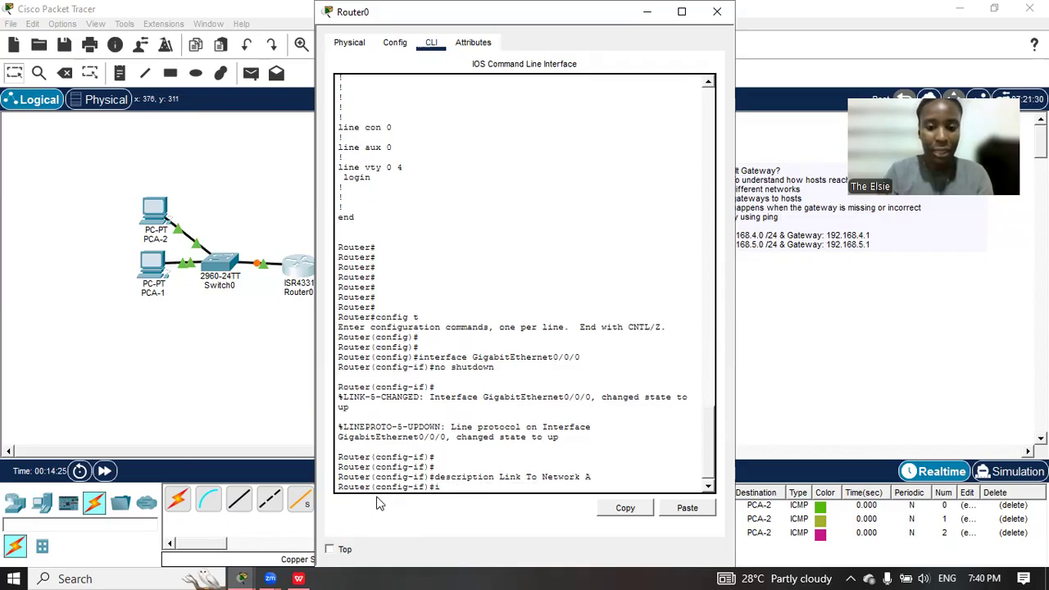
Try to assign IP address 192.168.4.1 with mask 255.255.255.0 to interface GigabitEthernet0/0/0, entering a trailing dot after the address
type("p")
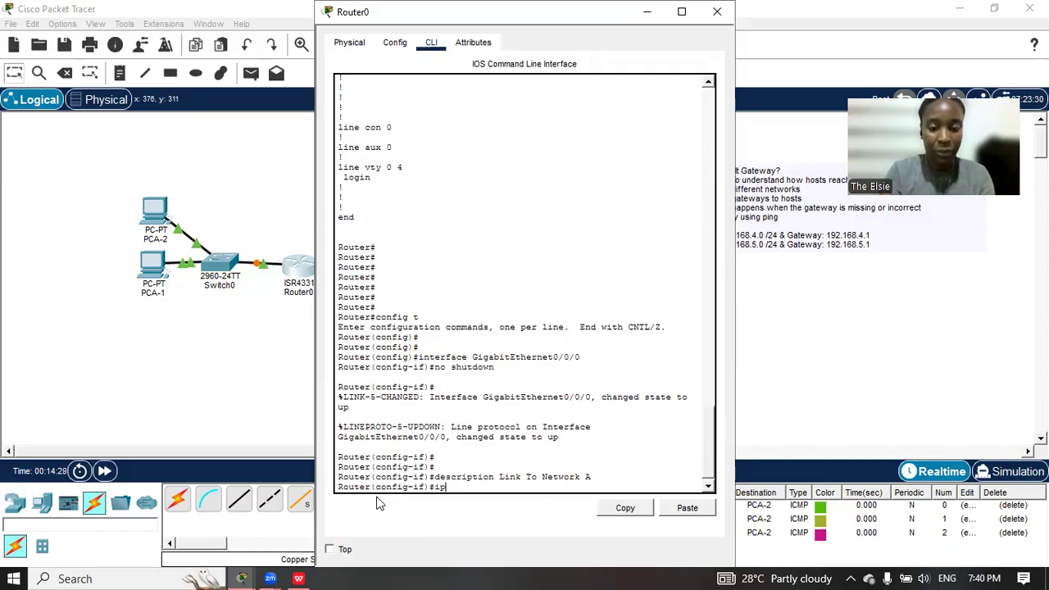
type(" addr")
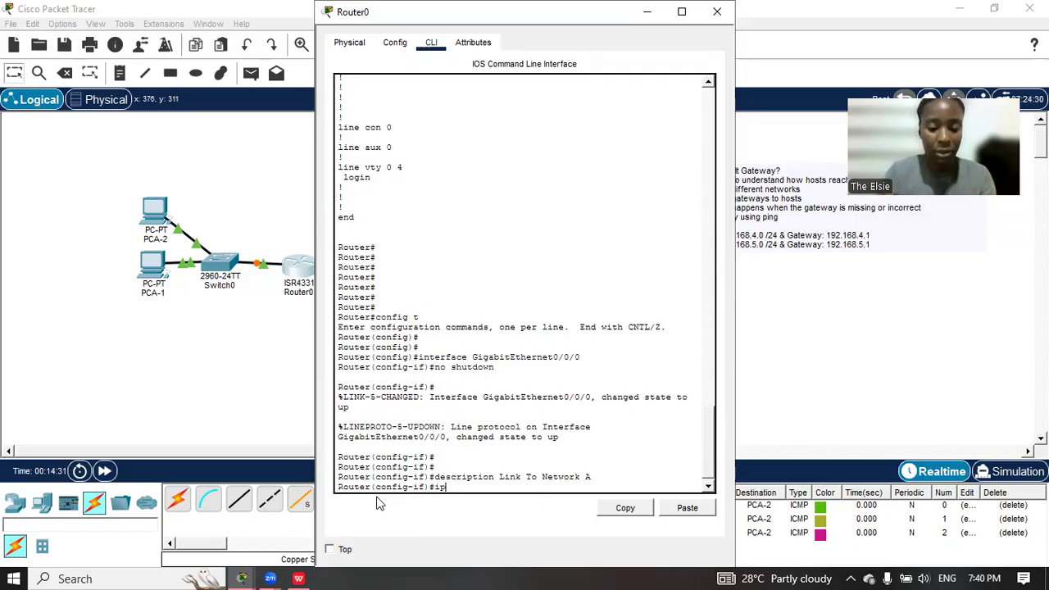
type("ess 19")
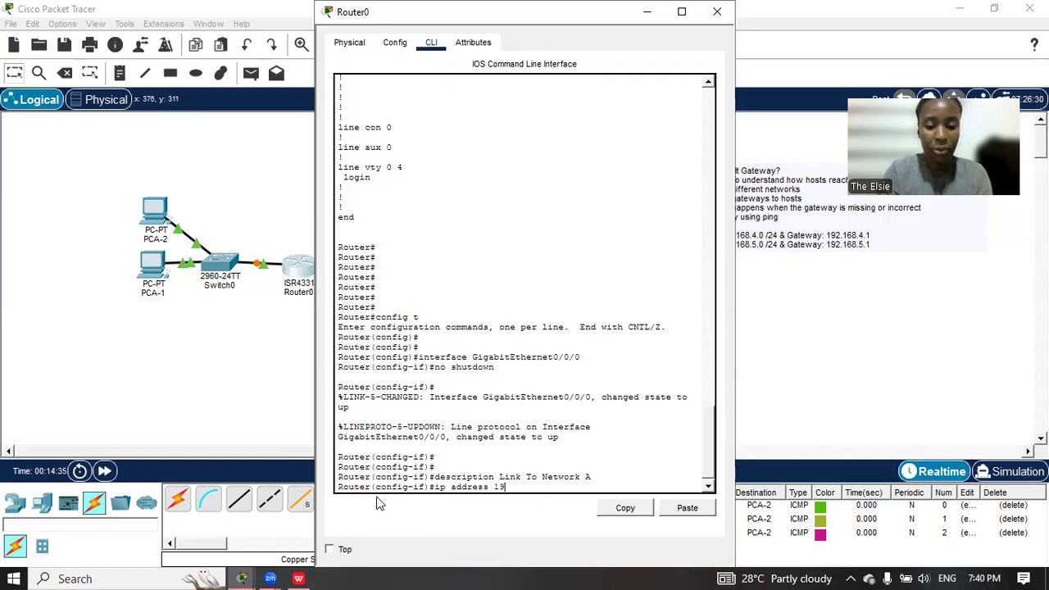
type("2.168.4.1. 255.255.255")
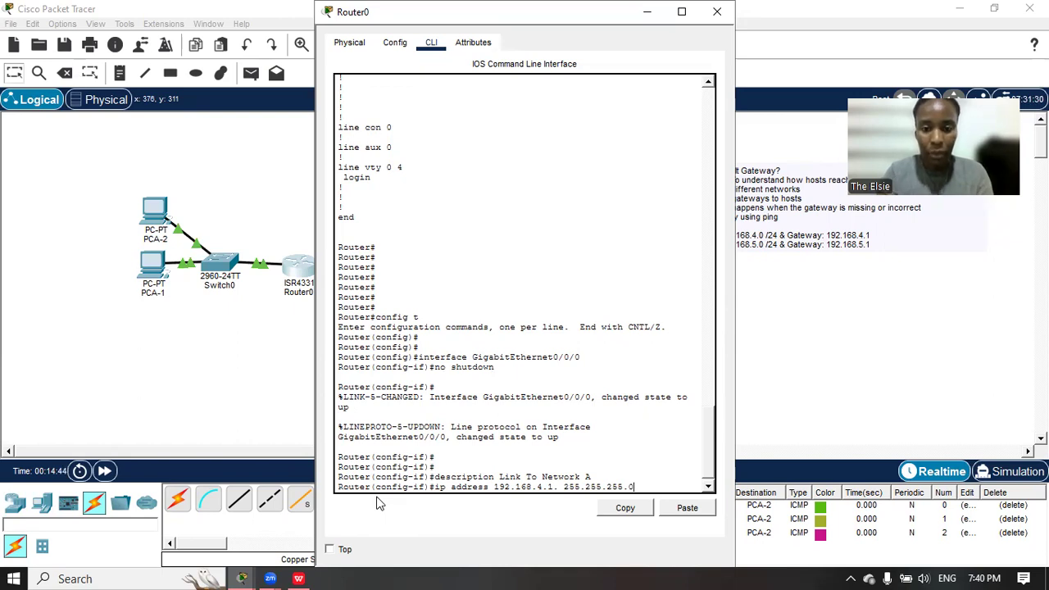
type(".0")
key("Return")
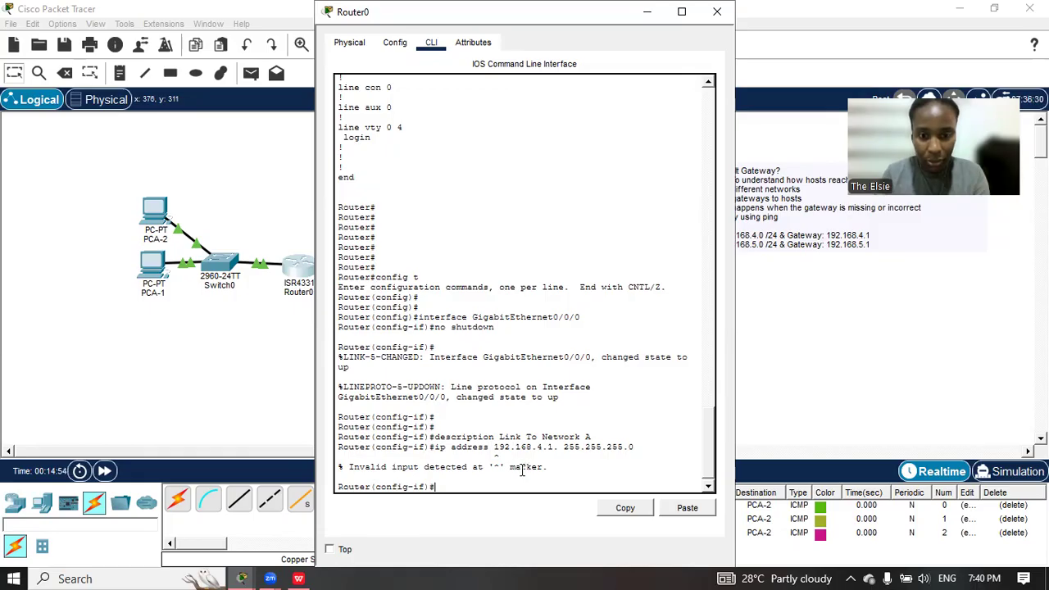
Assign IP address 192.168.4.1 with subnet mask 255.255.255.0 to interface GigabitEthernet0/0/0
type("p address")
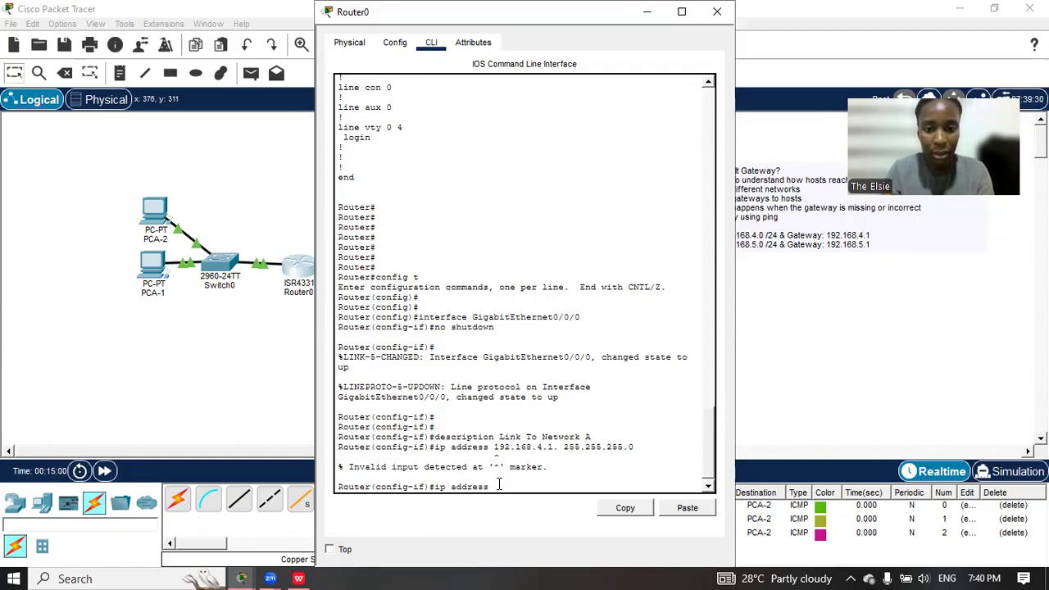
type(" 192.168")
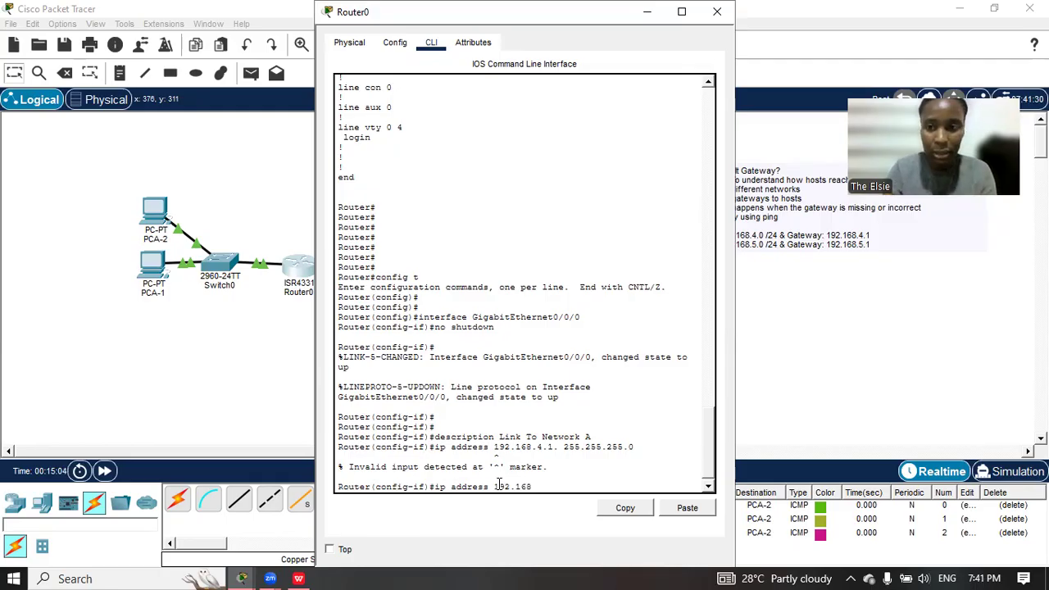
type(".4.1")
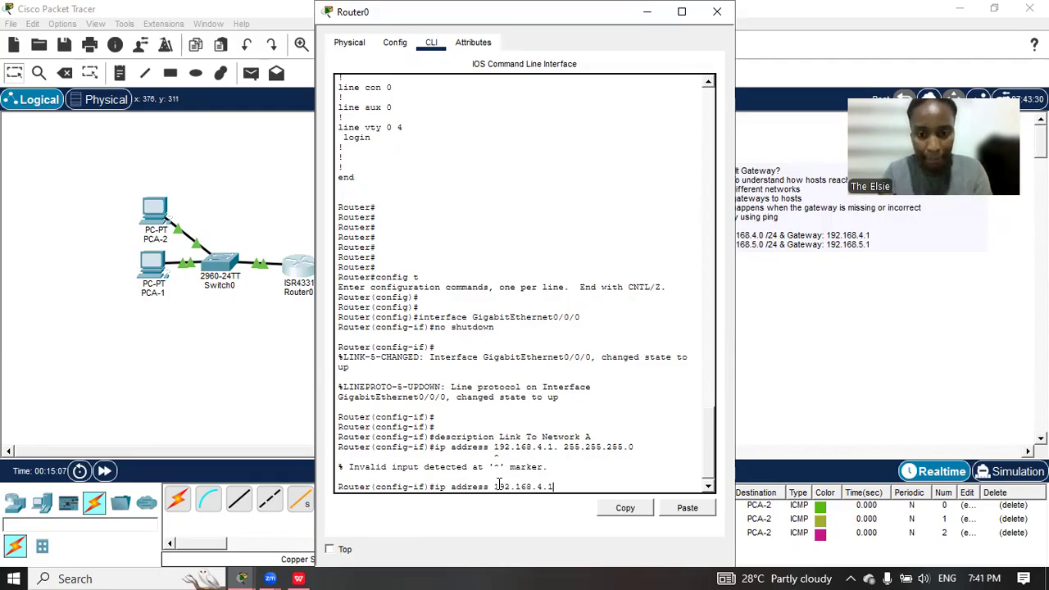
type(" 2")
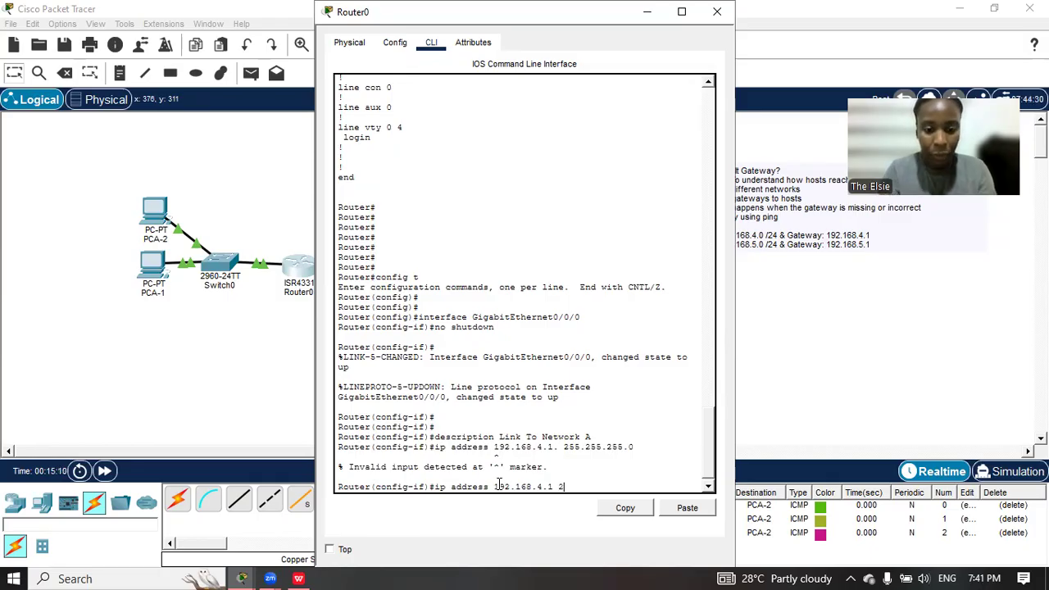
type("55.")
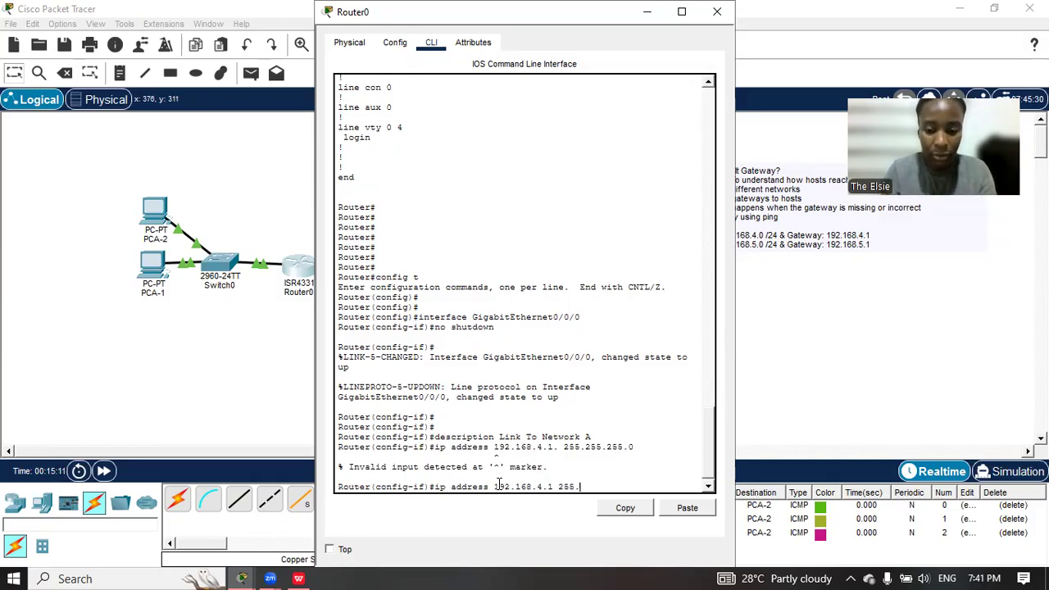
type("255.255.0")
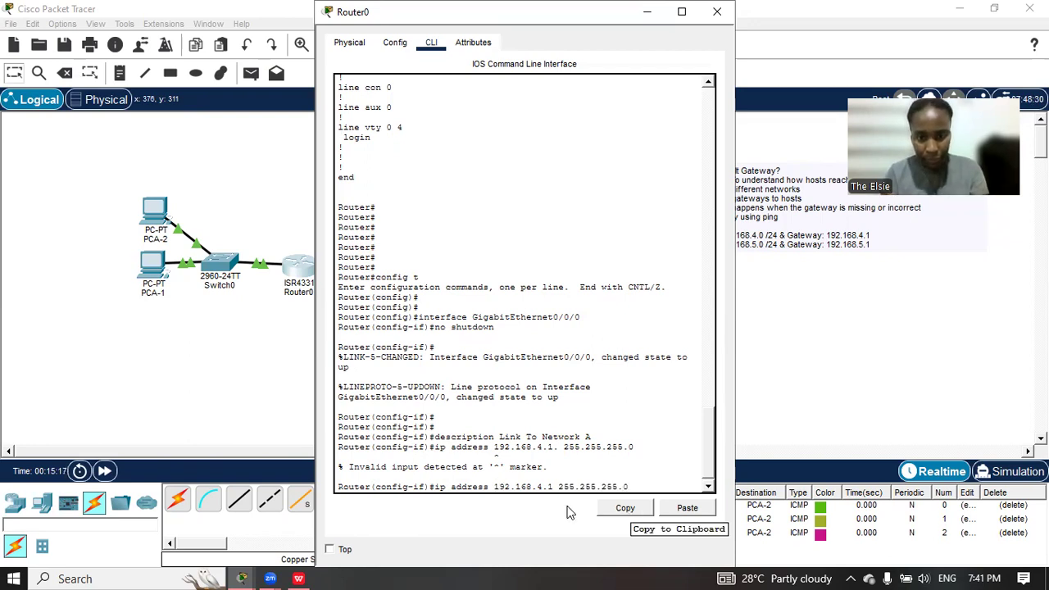
key("Return")
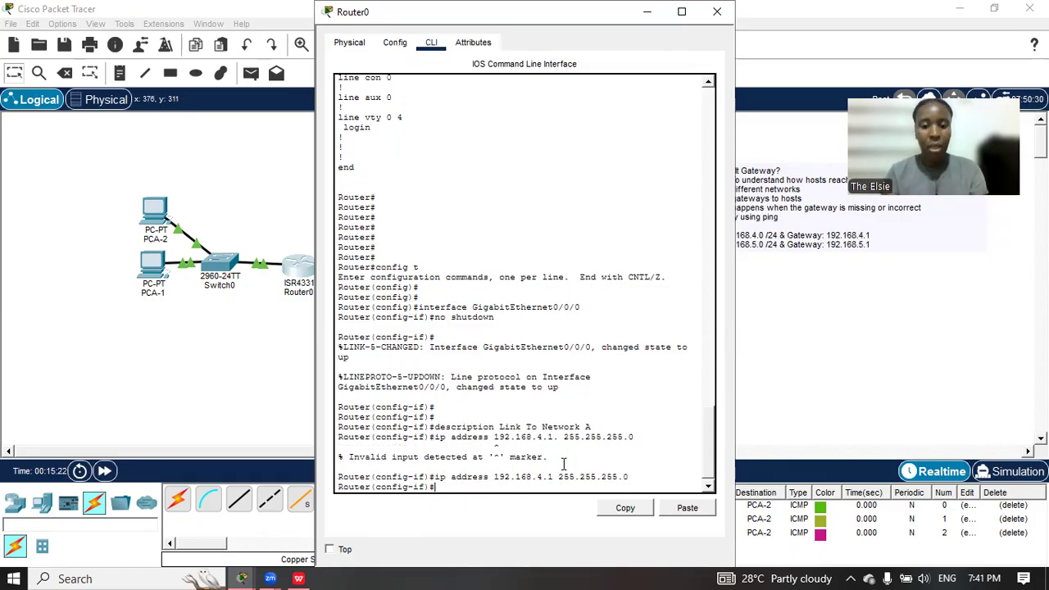
key("Return")
Return to privileged mode and page through Router0's running configuration to check GigabitEthernet0/0/0's description and IP address
type("exit")
key("Return")
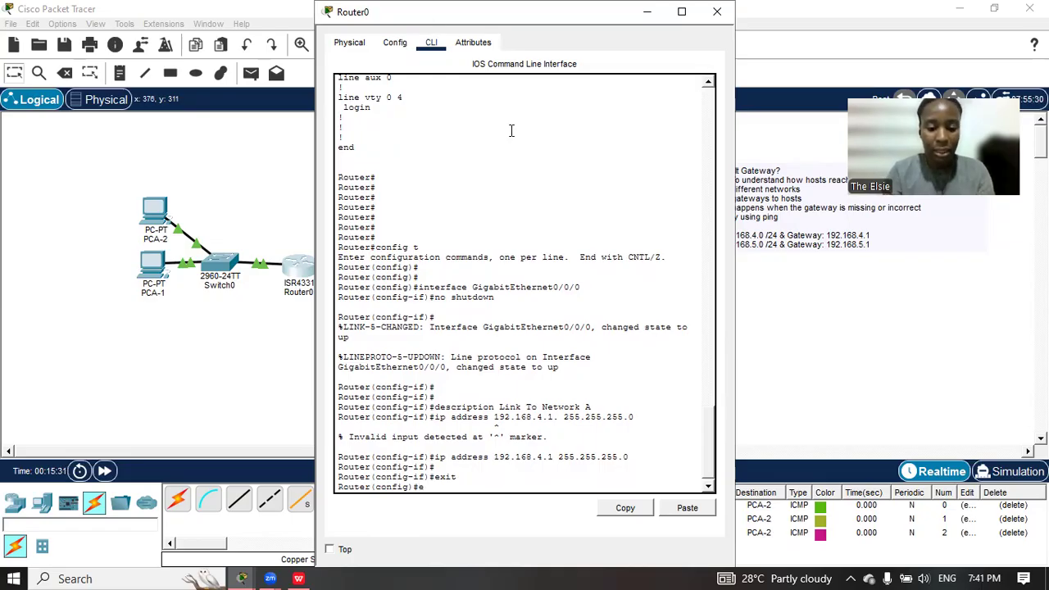
key("Return")
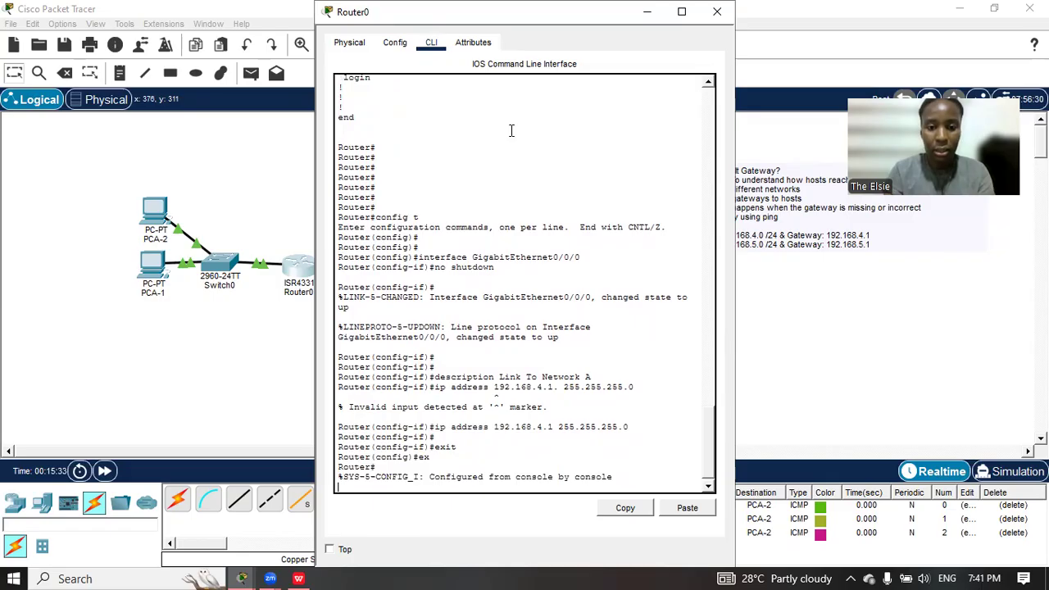
key("Return")
type("show run")
key("Return")
key("space")
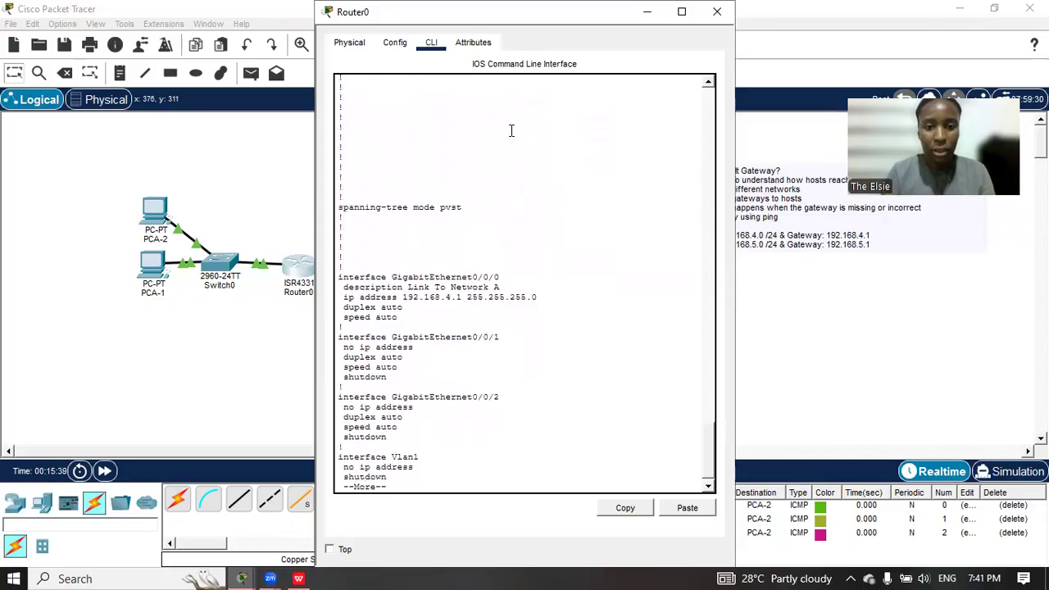
left_click_drag(399, 320, 501, 279)
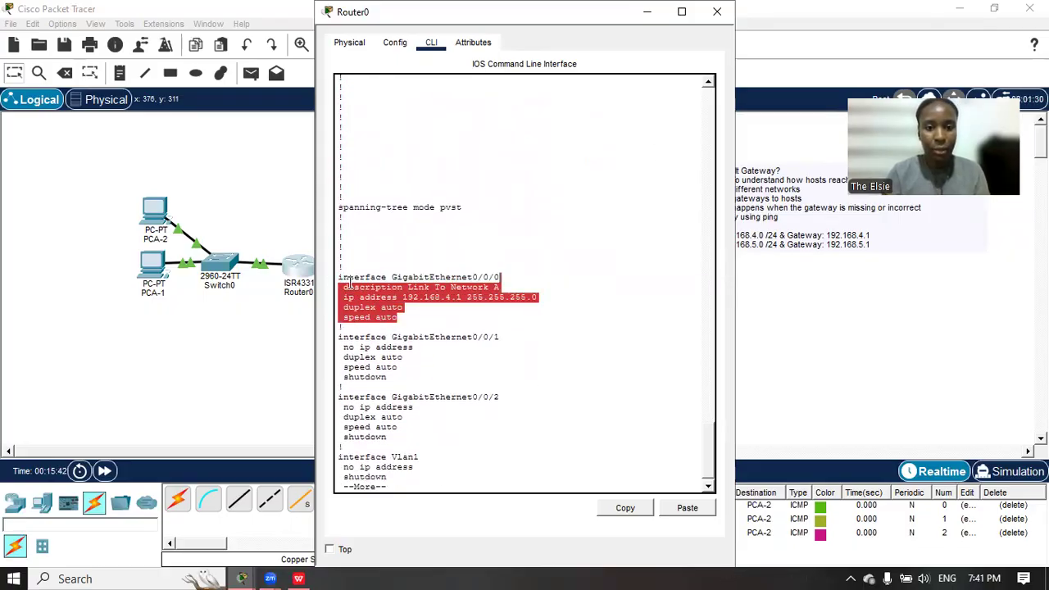
left_click(407, 314)
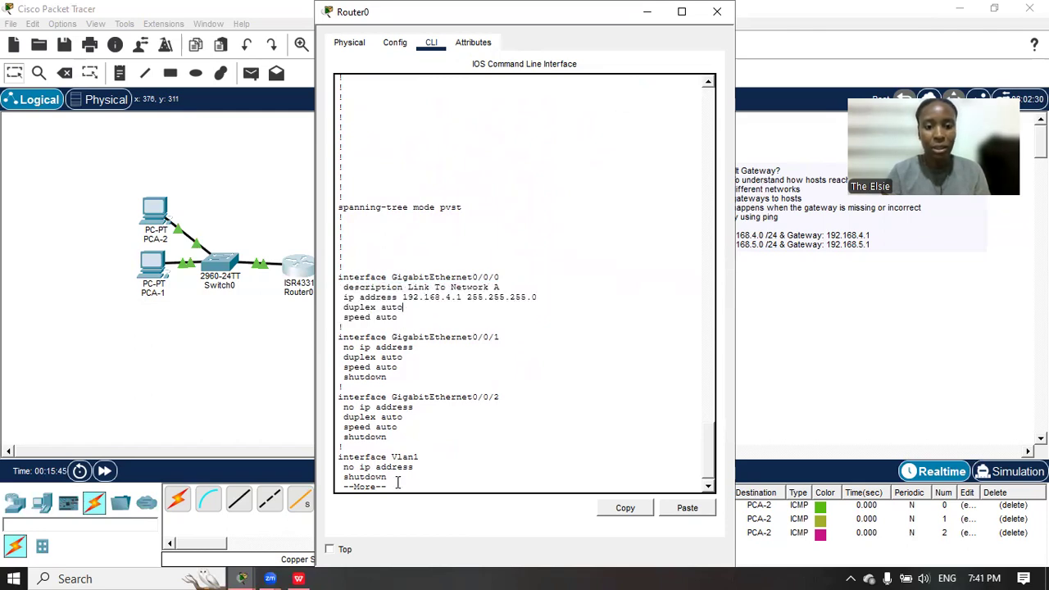
key("Return")
key("Return")
key("Return")
key("Return")
key("Return")
key("Return")
key("Return")
key("Return")
key("Return")
key("Return")
key("Return")
key("Return")
key("Return")
key("Return")
key("Return")
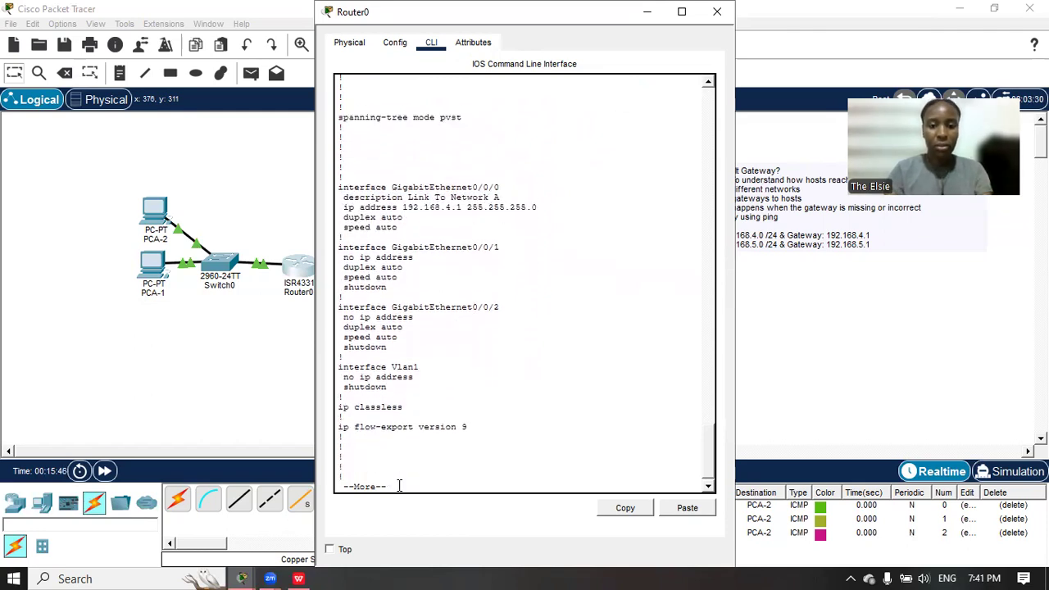
key("Return")
key("Return")
key("Return")
key("Return")
key("Return")
key("Return")
key("Return")
key("Return")
key("Return")
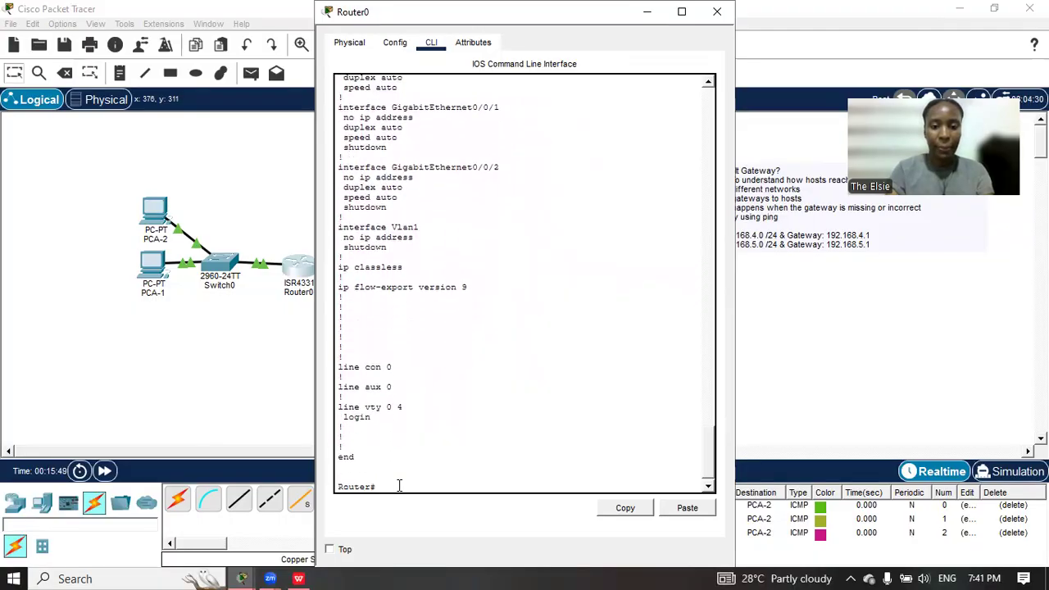
Enter global configuration mode and write the command that selects interface GigabitEthernet0/0/1
type("conf")
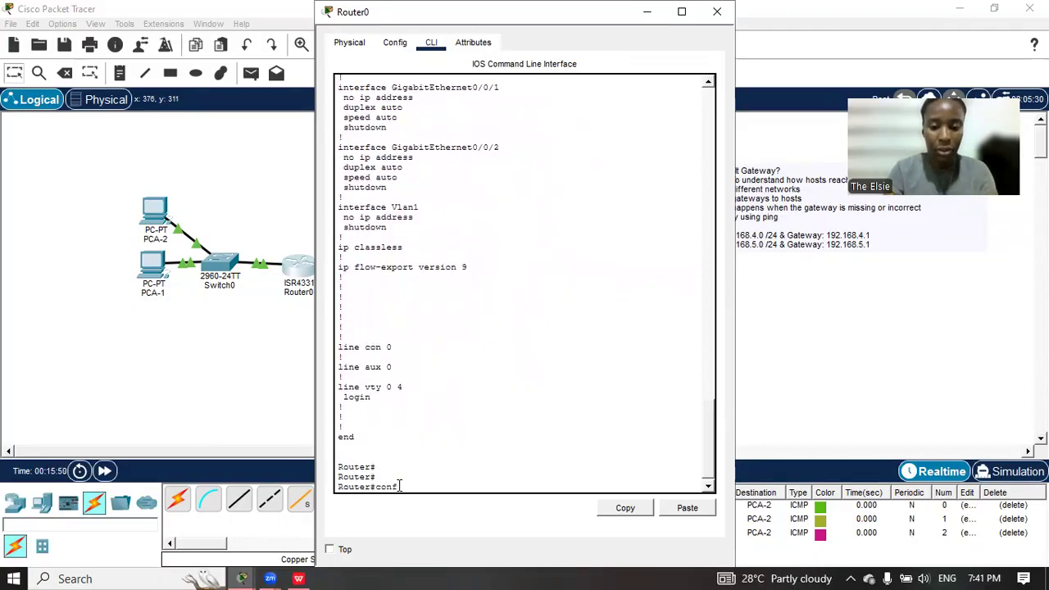
type("ig")
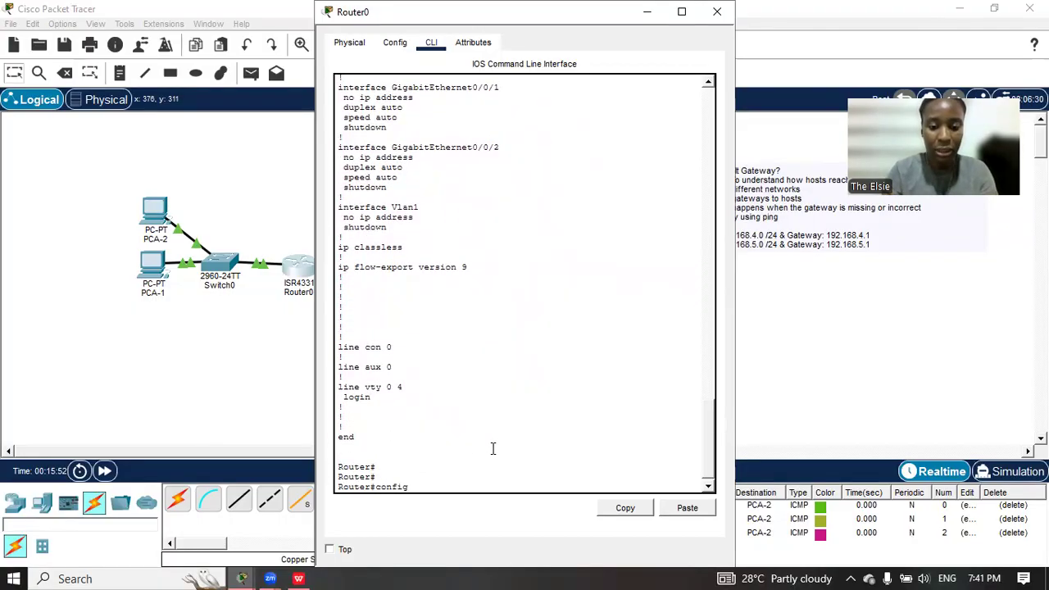
type(" t")
key("Return")
type("inte")
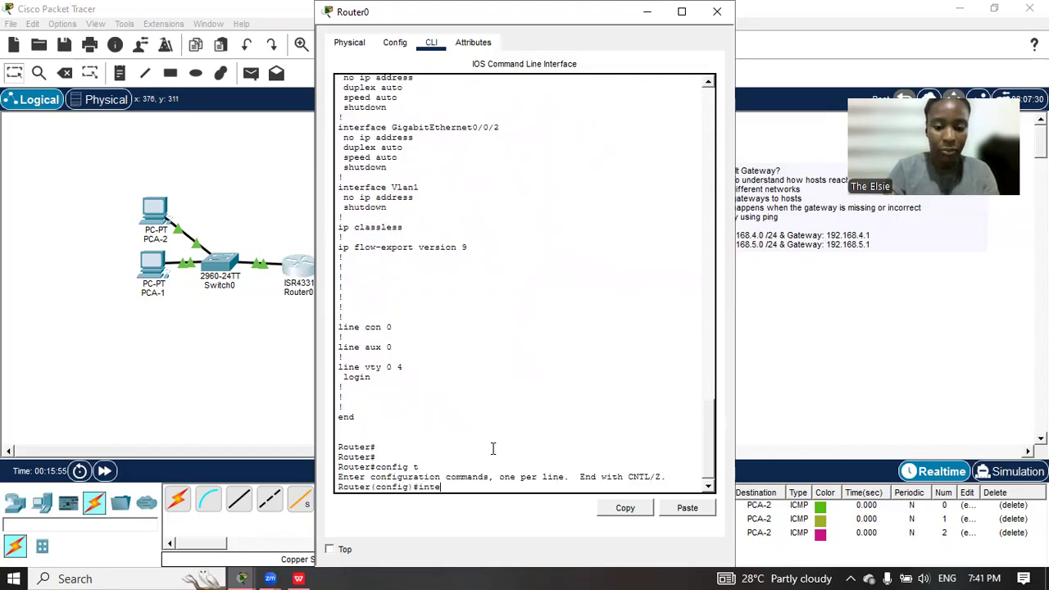
type("rface Gigab")
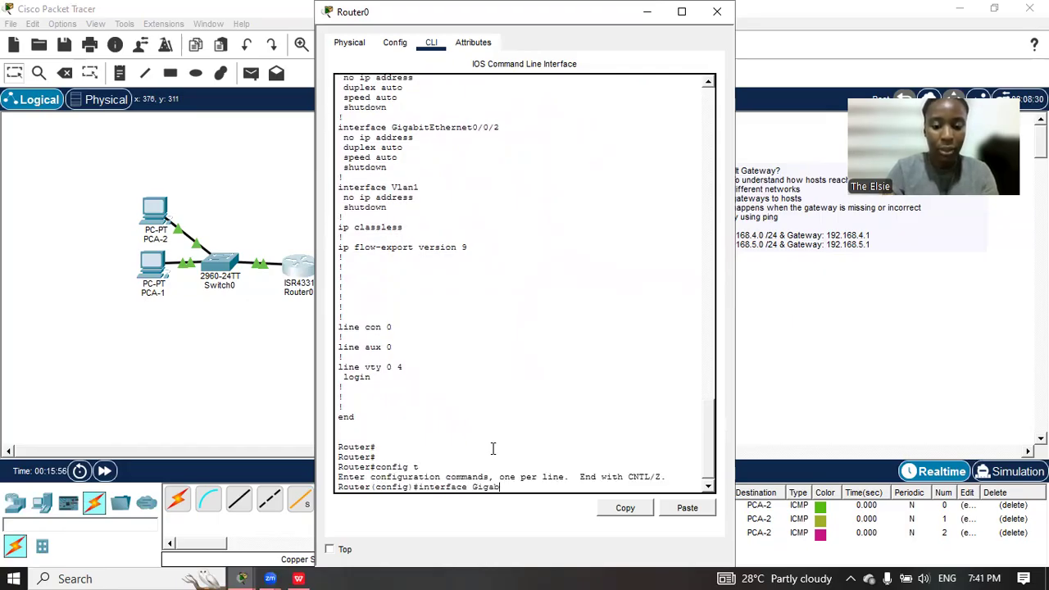
type("itEtherne")
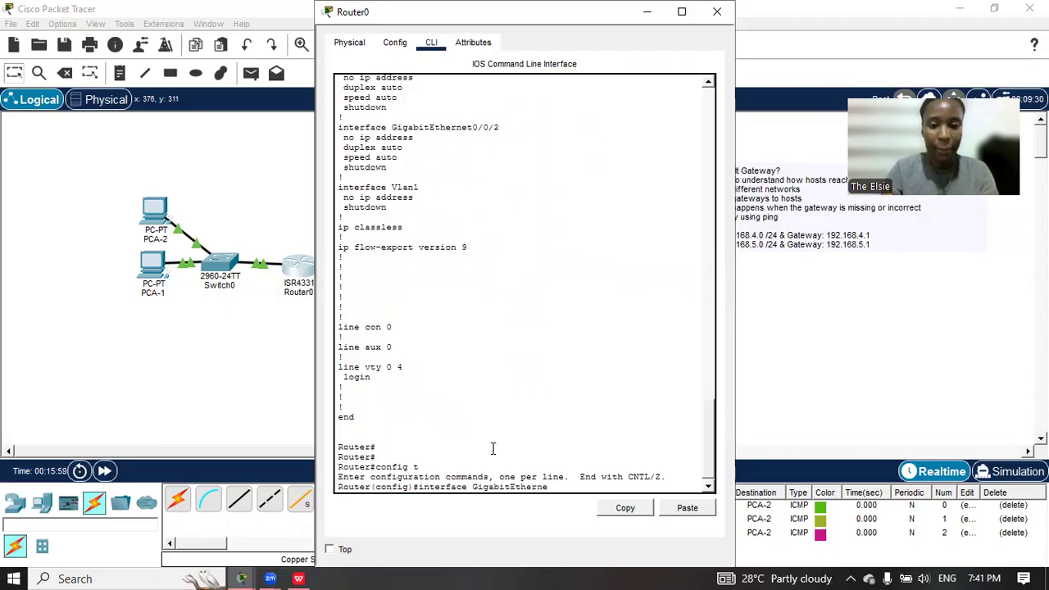
type("t0/0/1")
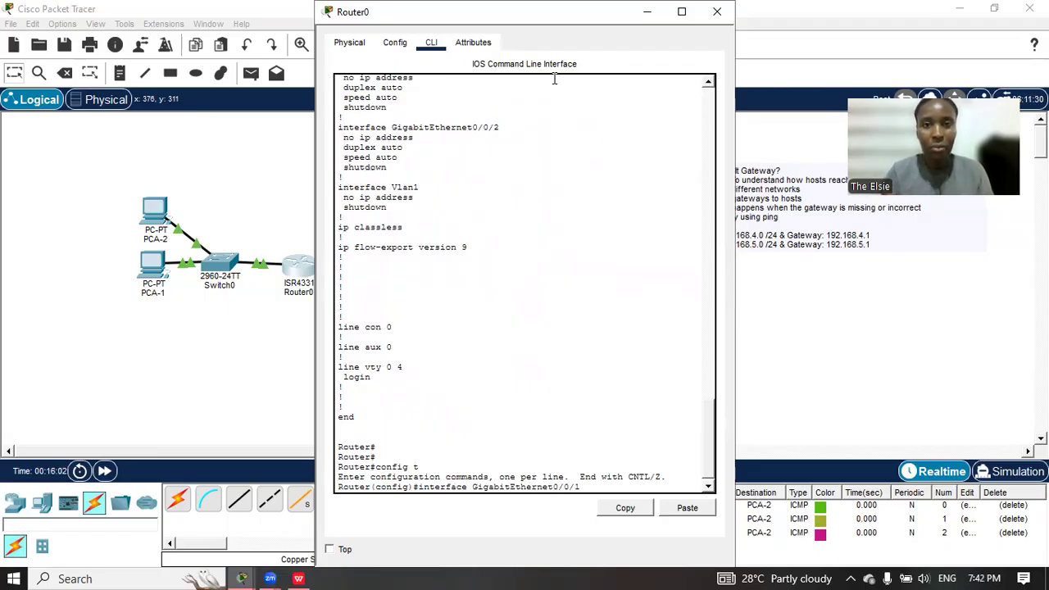
Reposition the Router0 window beside the topology so that the link between Router0 and Switch1 is uncovered
left_click_drag(545, 11, 213, 10)
left_click_drag(316, 19, 173, 9)
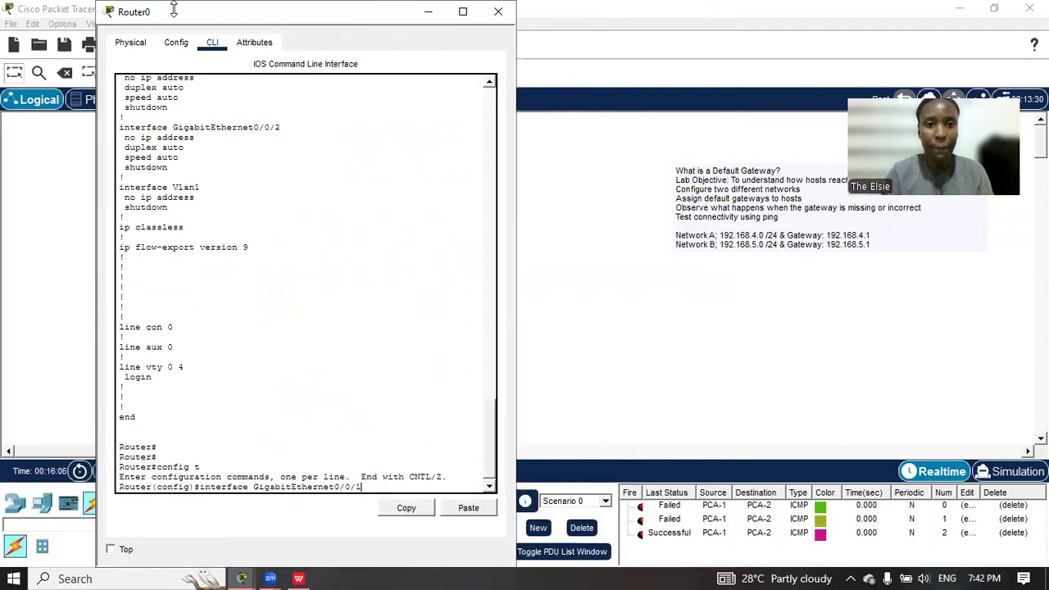
left_click_drag(306, 20, 199, 24)
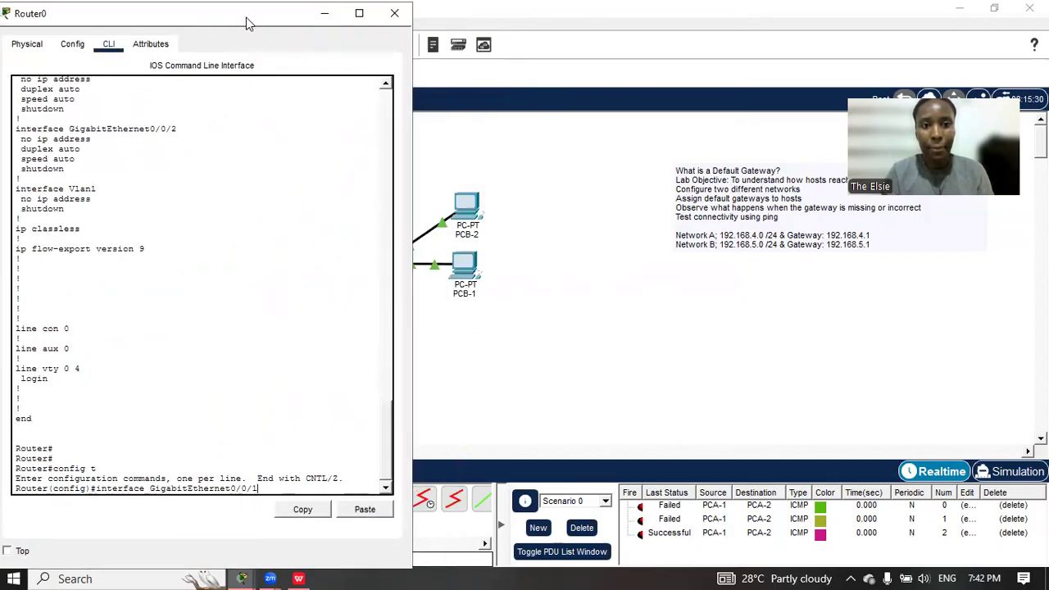
left_click_drag(244, 21, 696, 6)
left_click(993, 11)
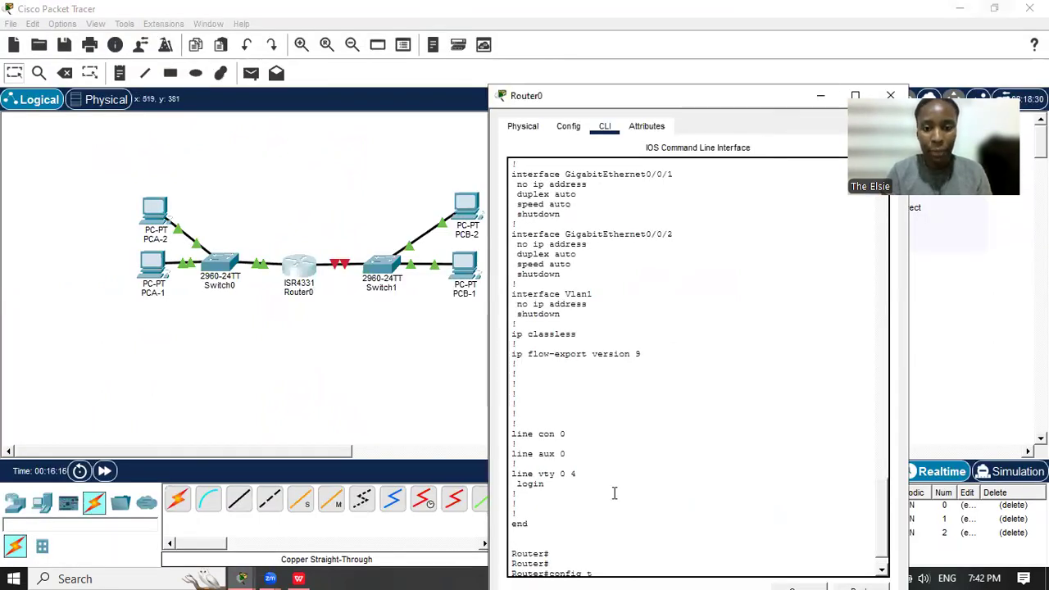
left_click_drag(632, 98, 616, 5)
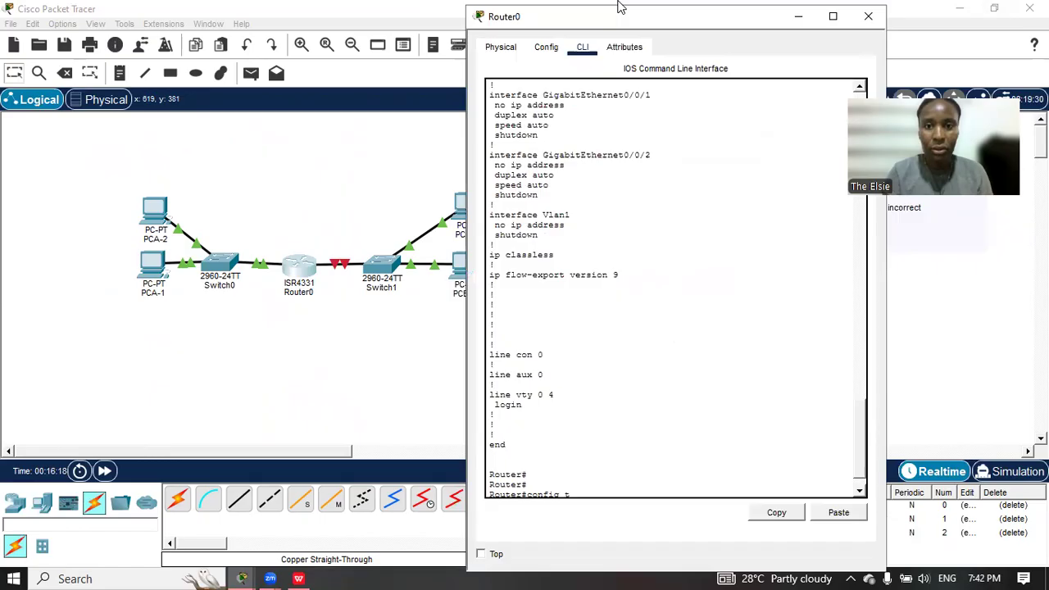
scroll(613, 483, "down", 1)
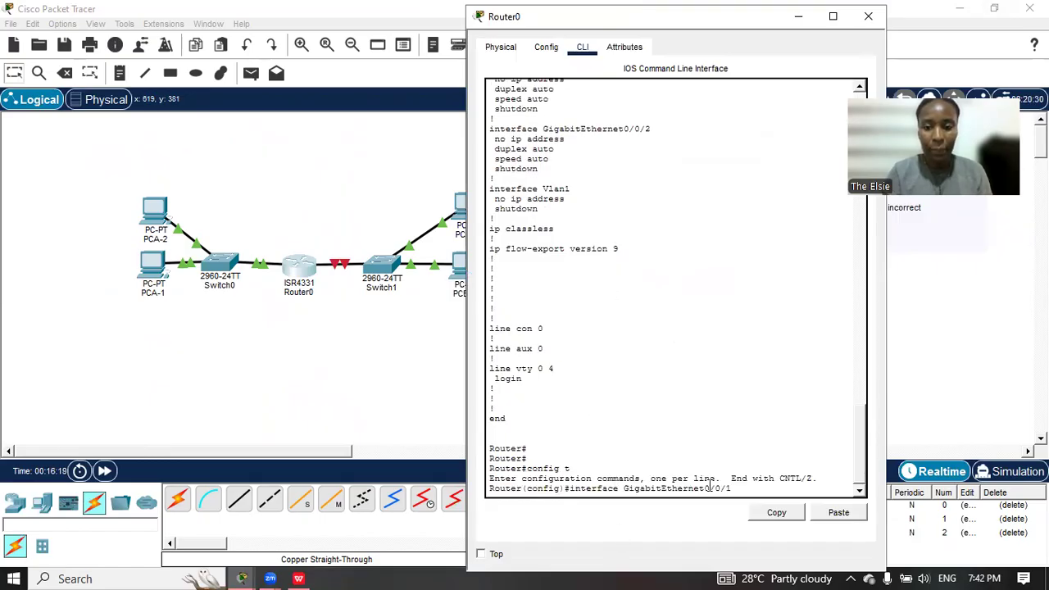
Open interface GigabitEthernet0/0/1 for configuration and bring it up with no shutdown
key("Return")
type("no")
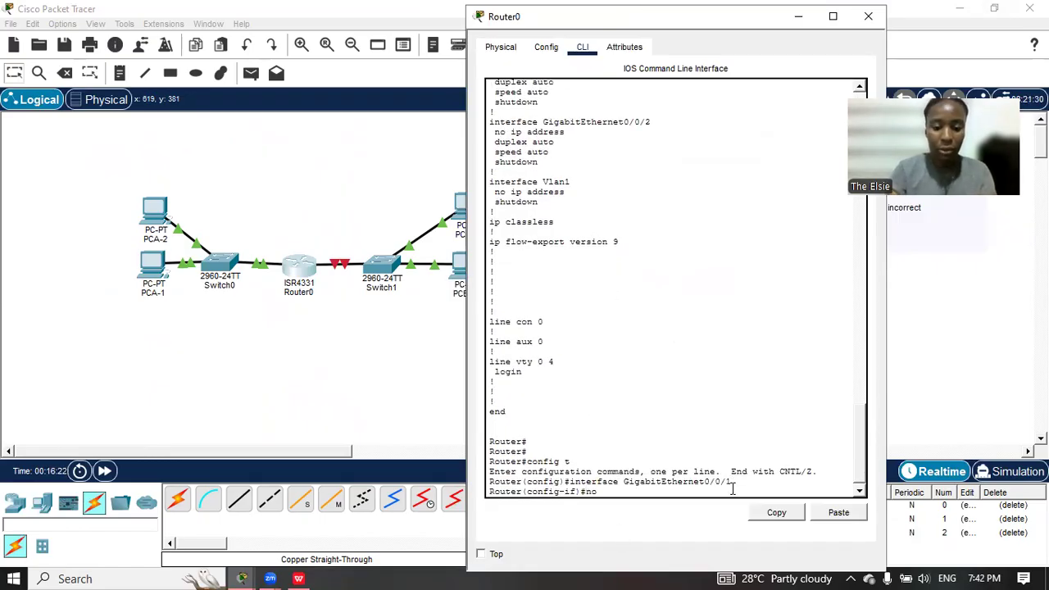
type(" shutdown")
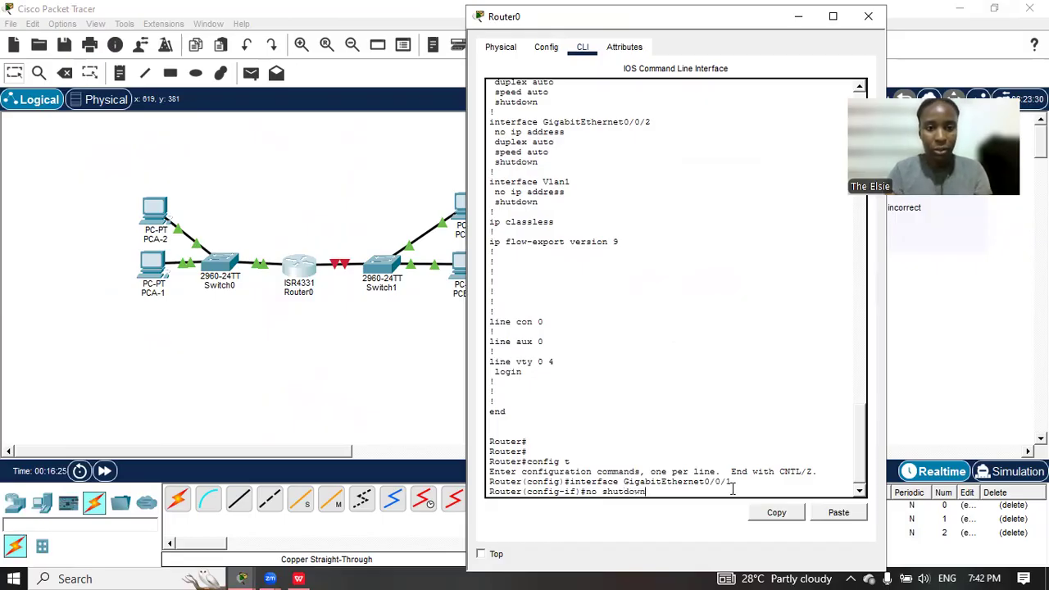
key("Return")
key("Return")
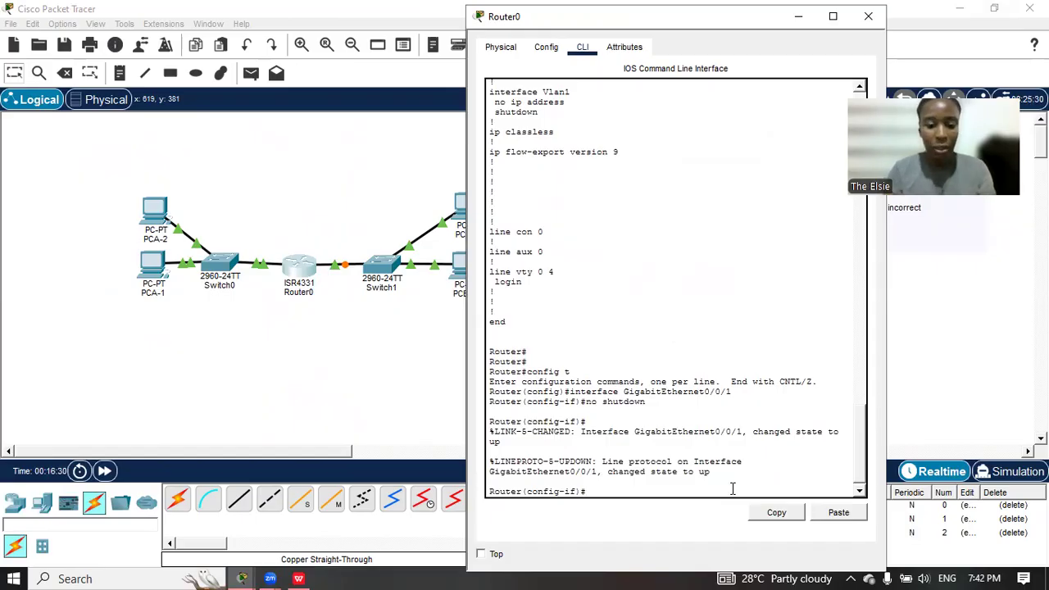
Give interface GigabitEthernet0/0/1 the description "Link To Network B"
type("de")
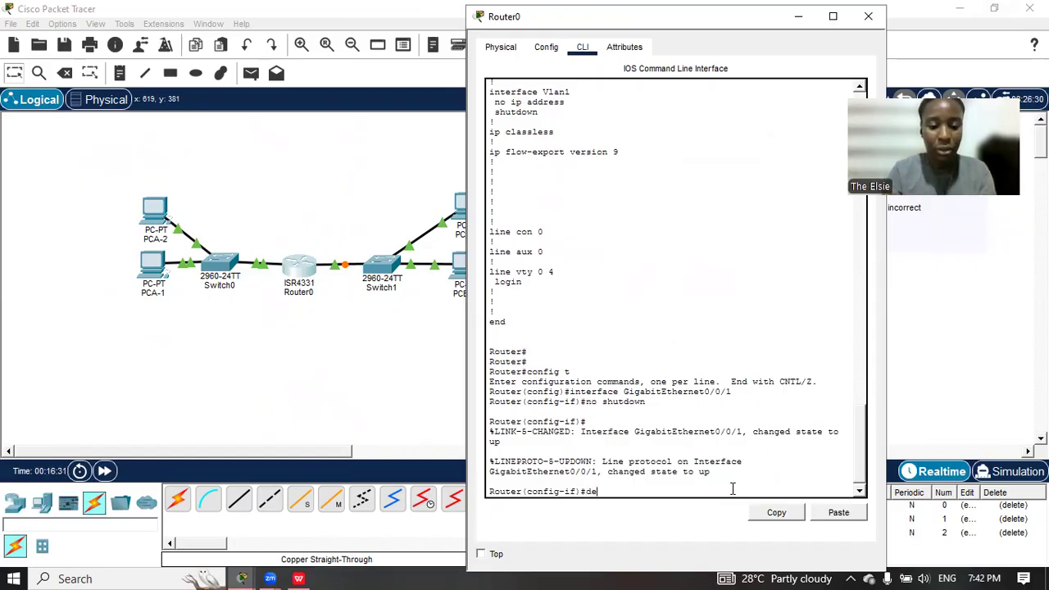
type("scription Link To Netwp")
key("BackSpace")
type("ork B")
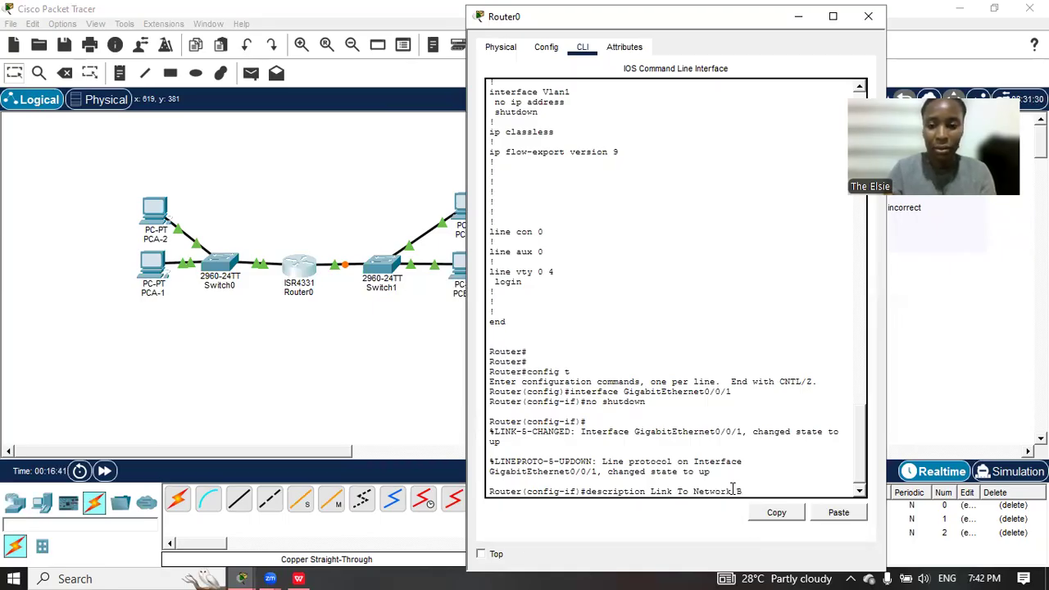
key("Return")
Assign IP address 192.168.5.1 with subnet mask 255.255.255.0 to Router0's GigabitEthernet0/0/1 interface
type("IP")
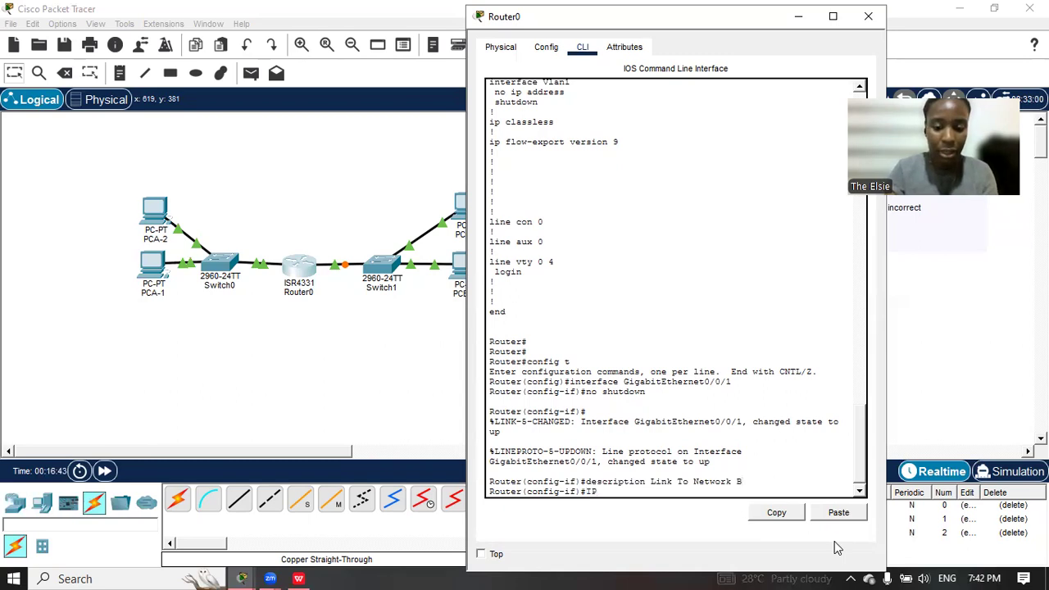
key("BackSpace")
type("ip addre")
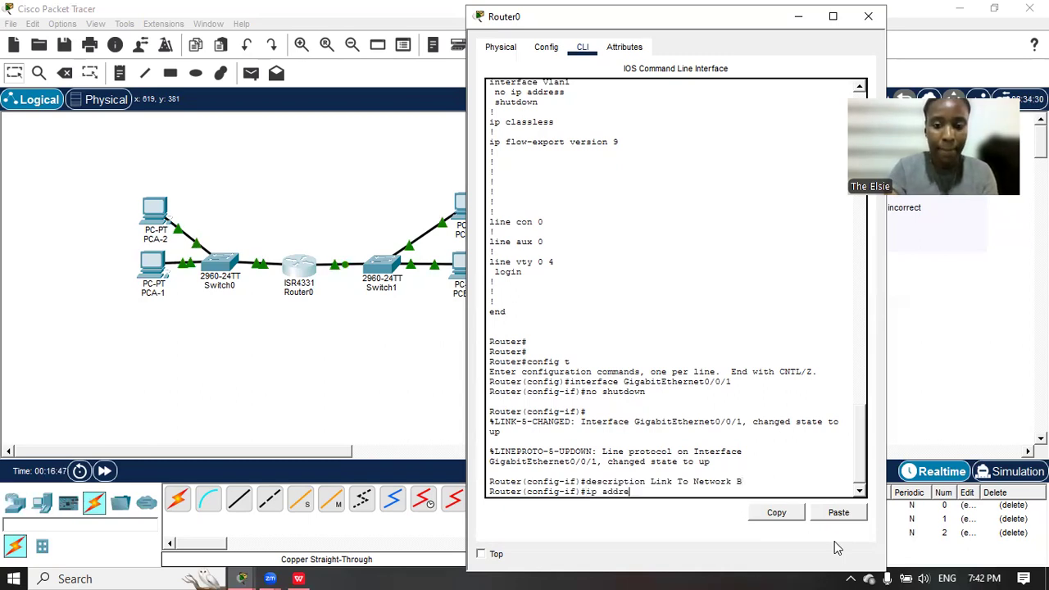
type("ss 192.16")
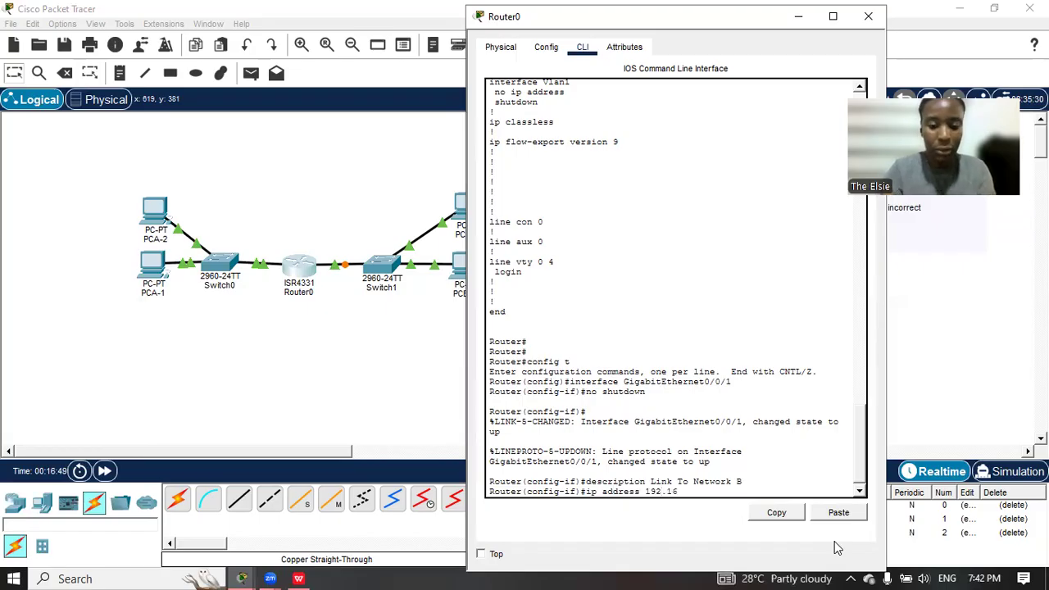
type("8.5.1.")
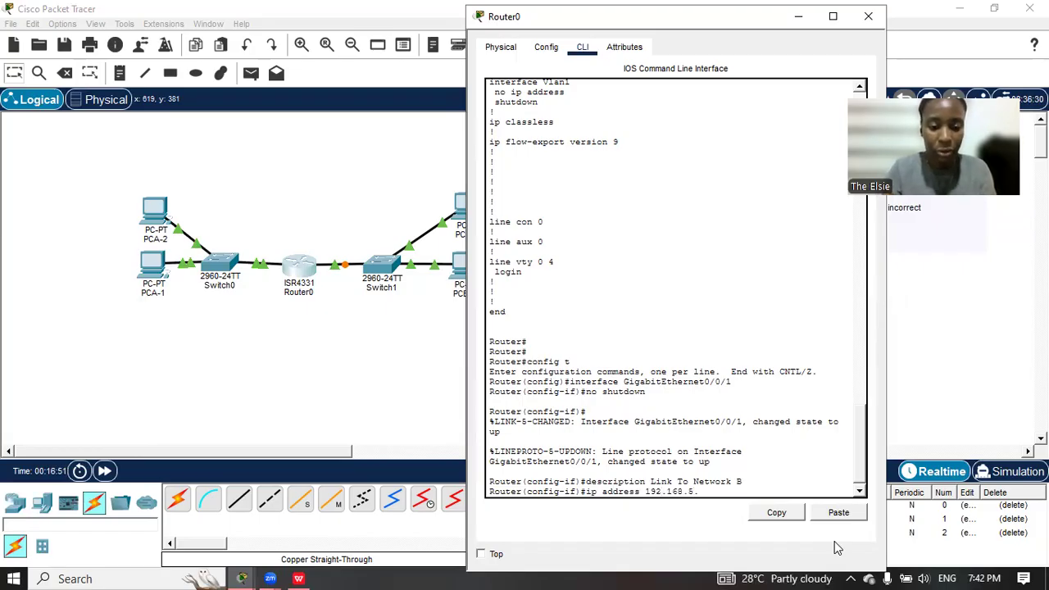
key("BackSpace")
type("255.2")
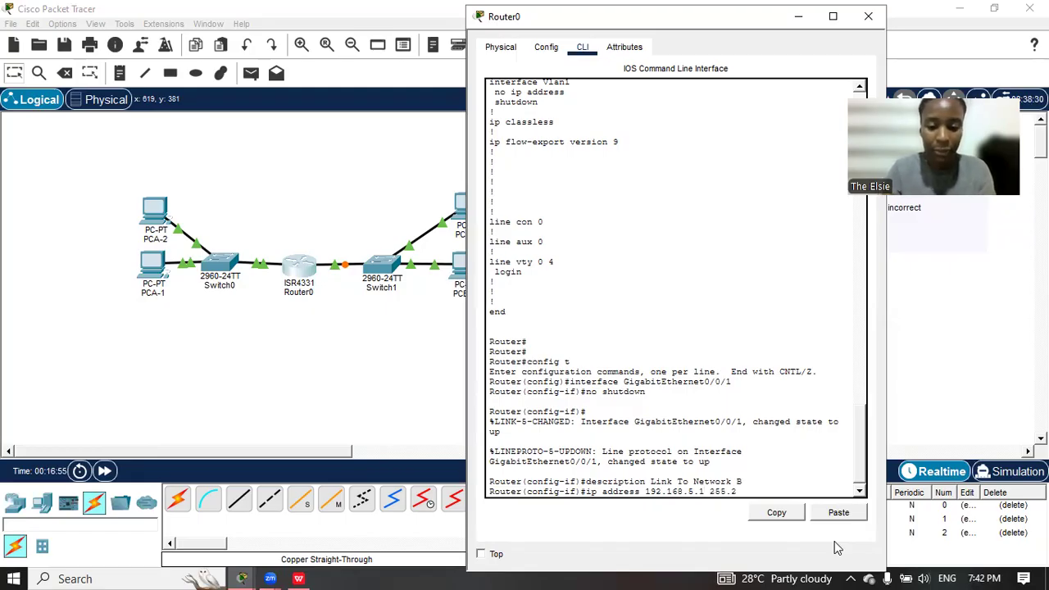
type("55.255.0")
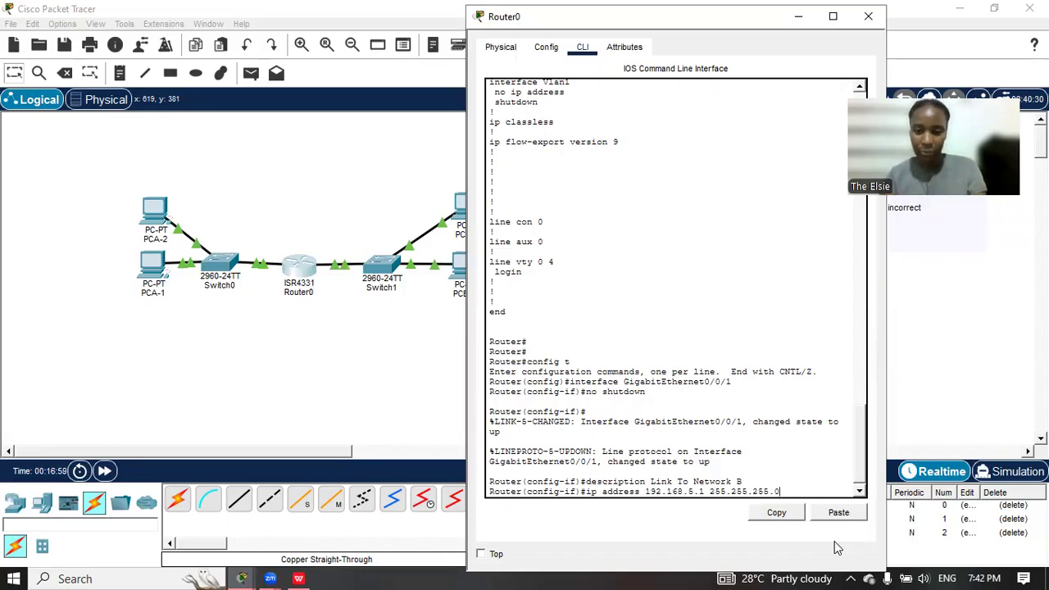
key("Return")
key("Return")
Exit interface and global configuration modes to return Router0 to privileged mode
type("ex")
key("Return")
type("ex")
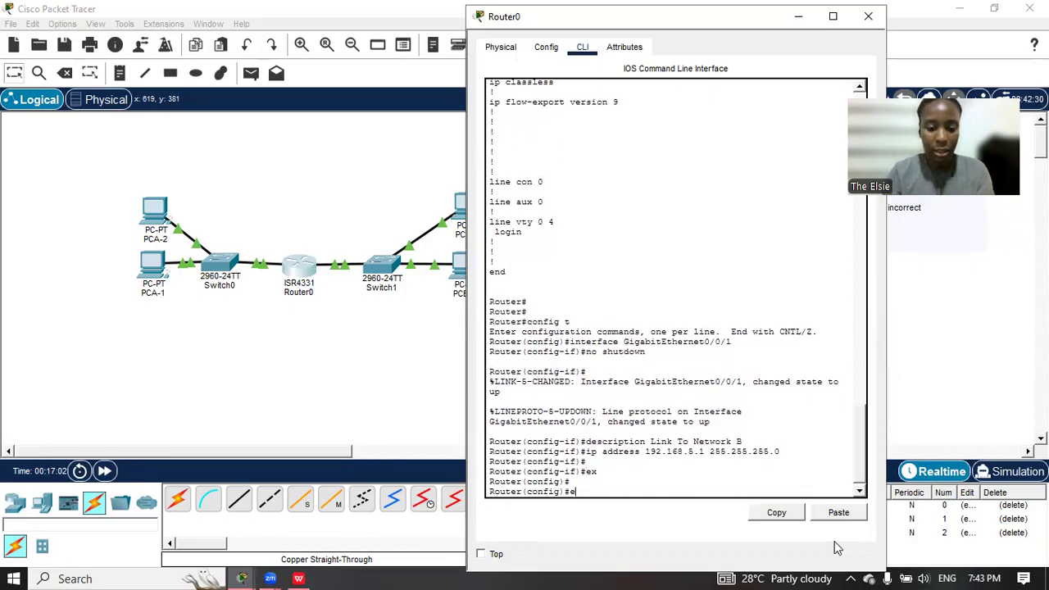
key("Return")
key("Return")
Page through Router0's running configuration to check the descriptions and IP addresses of GigabitEthernet0/0/0 and GigabitEthernet0/0/1, and return to the topology
type("sho")
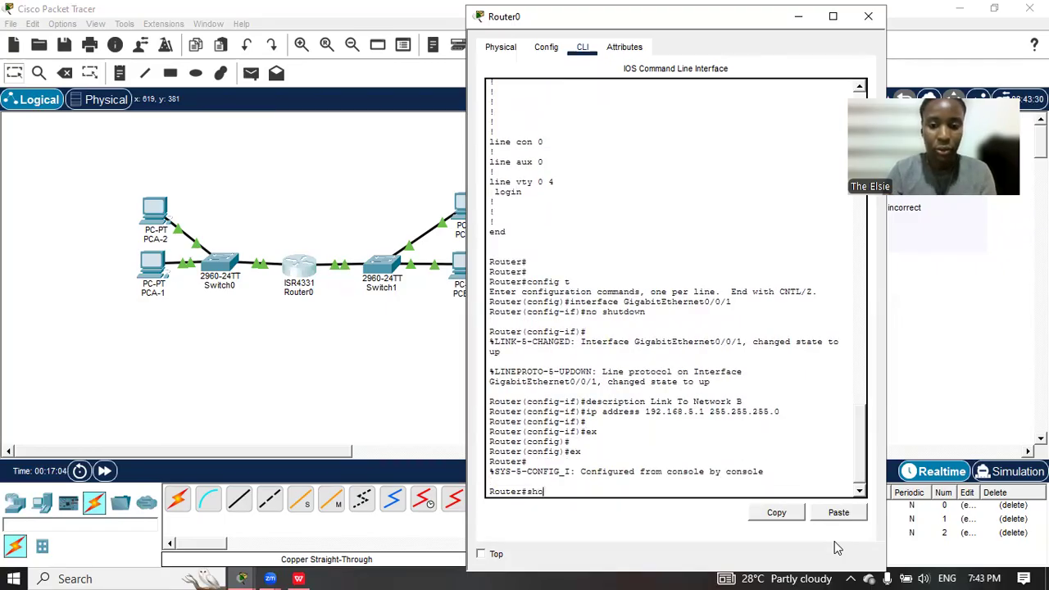
type("w run")
key("Return")
key("Return")
key("Return")
key("Return")
key("Return")
key("Return")
key("Return")
key("Return")
key("Return")
key("Return")
key("Return")
key("Return")
key("Return")
key("Return")
key("Return")
key("Return")
key("Return")
key("Return")
key("Return")
key("Return")
key("Return")
key("Return")
key("Return")
key("Return")
key("Return")
key("Return")
key("Return")
key("Return")
key("Return")
key("Return")
key("Return")
key("Return")
key("Return")
key("Return")
key("Return")
key("Return")
key("Return")
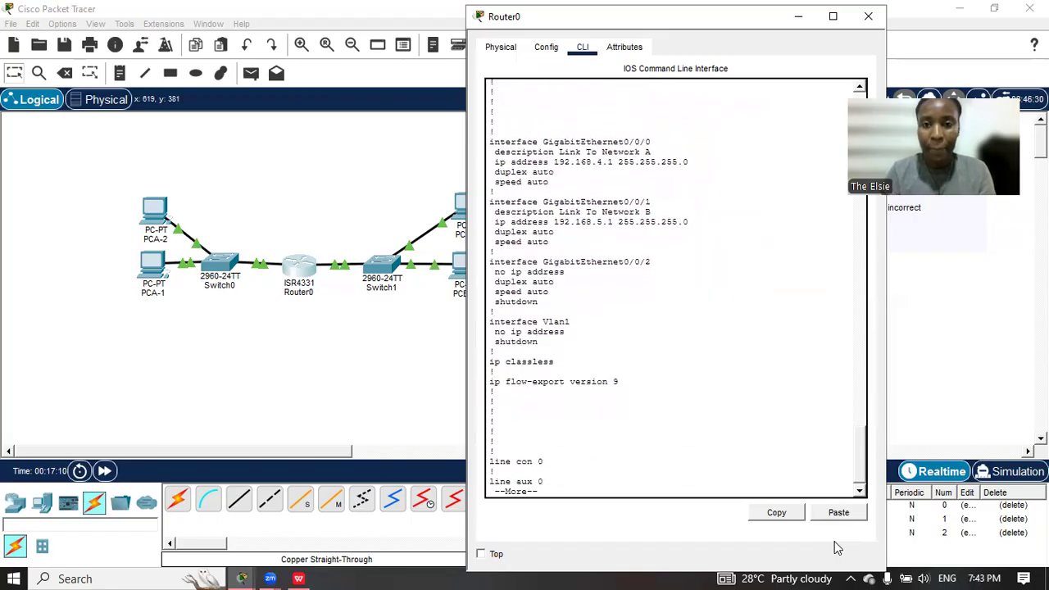
key("Return")
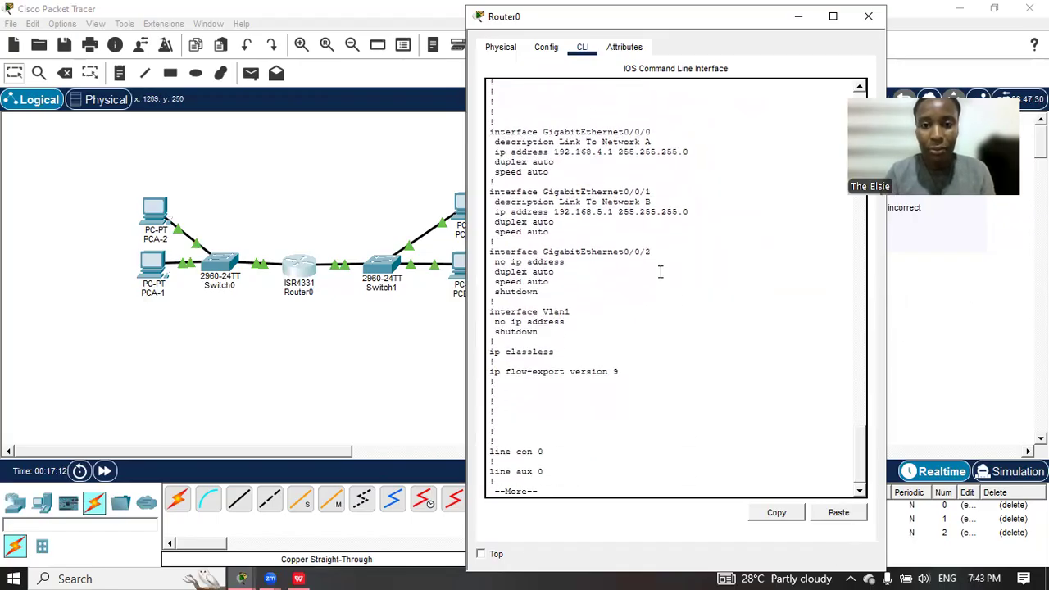
left_click_drag(559, 233, 489, 139)
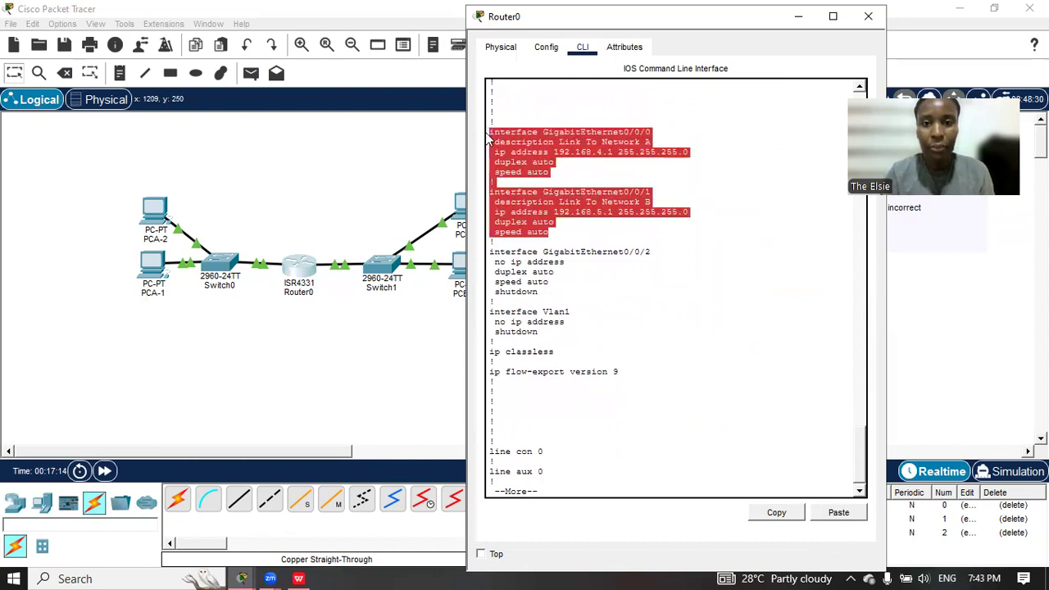
left_click(314, 176)
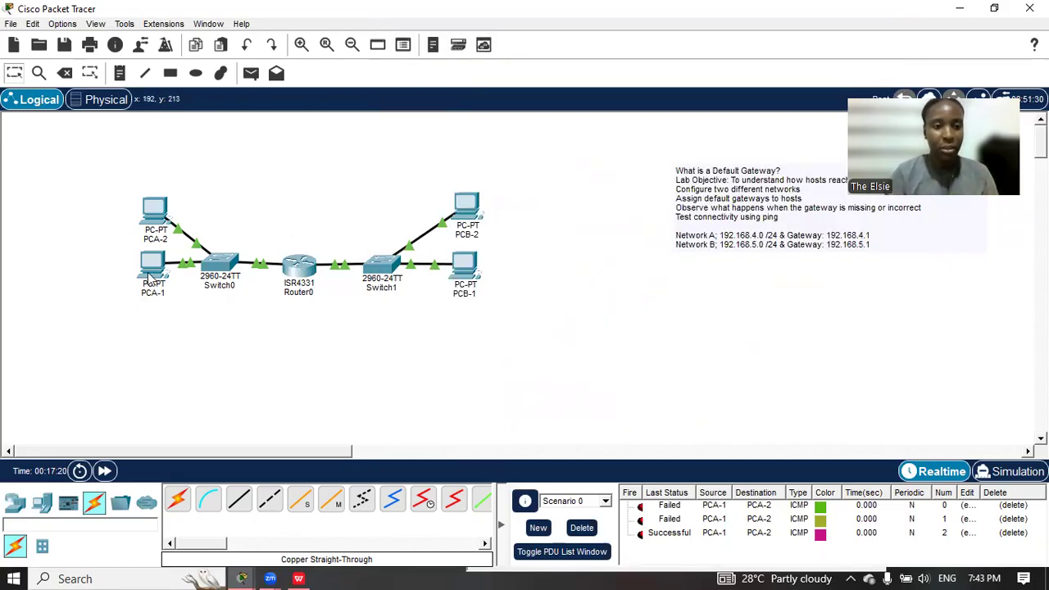
Test connectivity between the two networks by sending two simple PDUs from PCA-1 to PCB-1
left_click(250, 72)
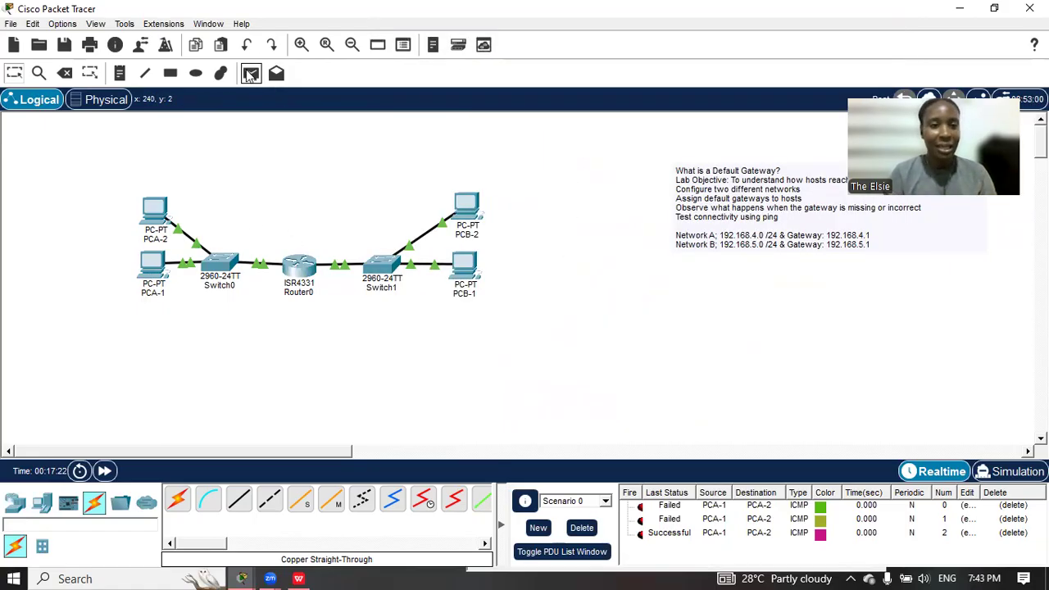
left_click(151, 264)
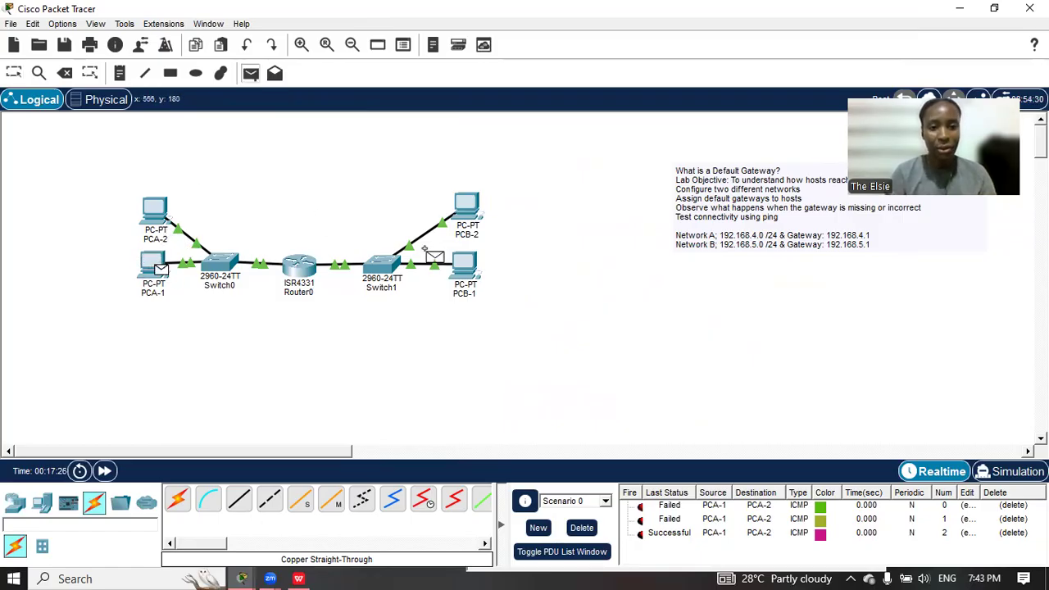
left_click(462, 262)
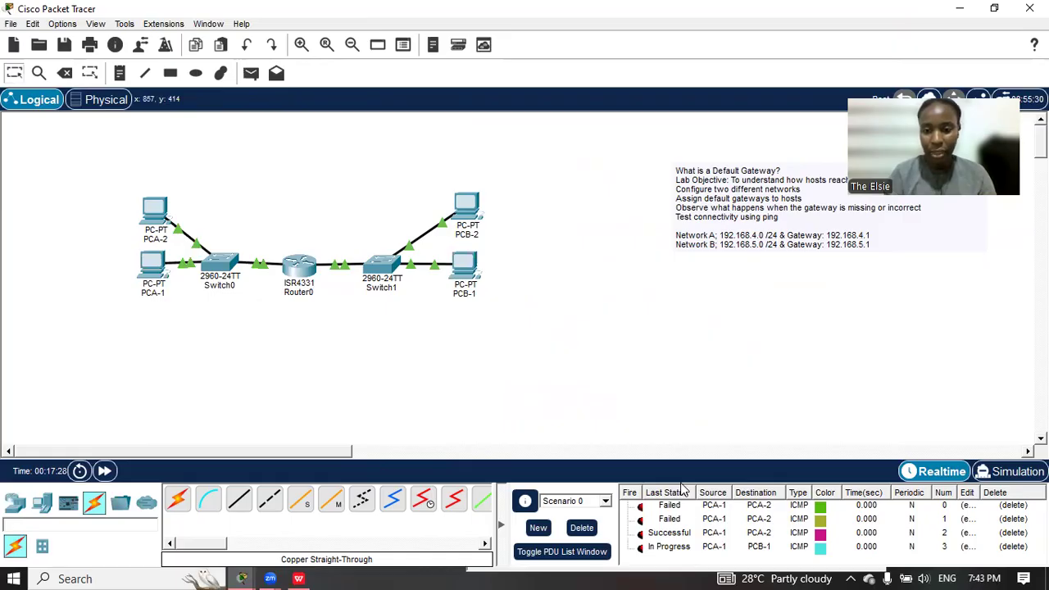
left_click(250, 73)
left_click(152, 261)
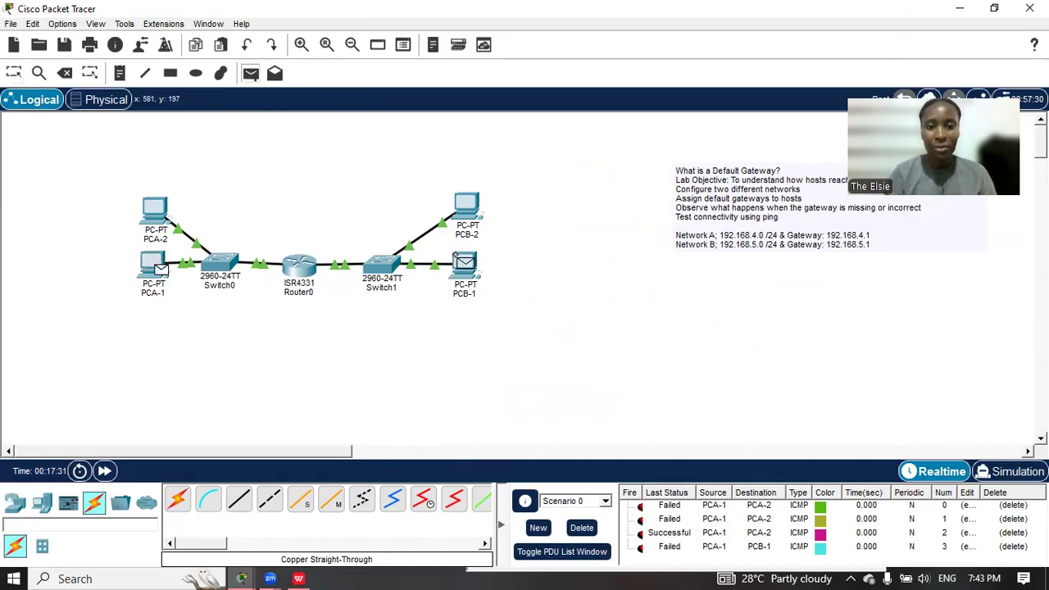
left_click(464, 262)
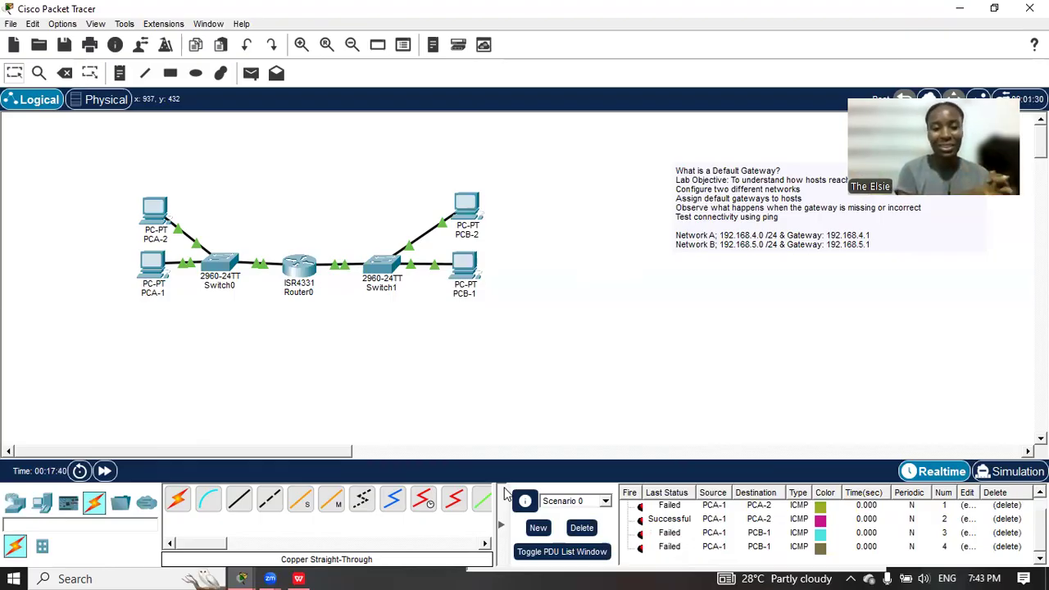
Set PCA-1's IPv4 default gateway to 192.168.4.1 in its IP configuration and close the PCA-1 window
left_click(154, 266)
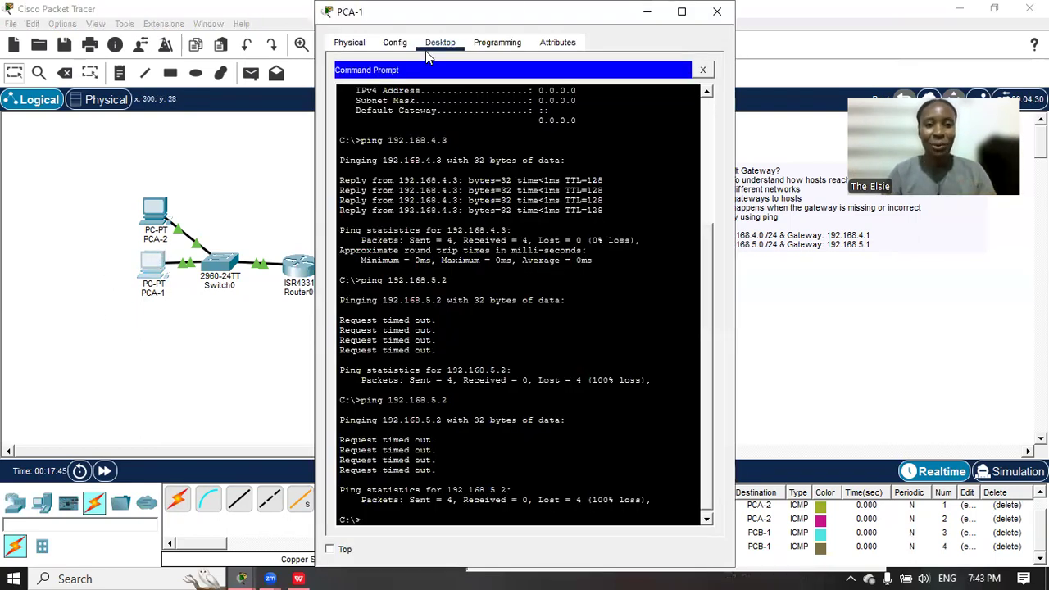
left_click(707, 69)
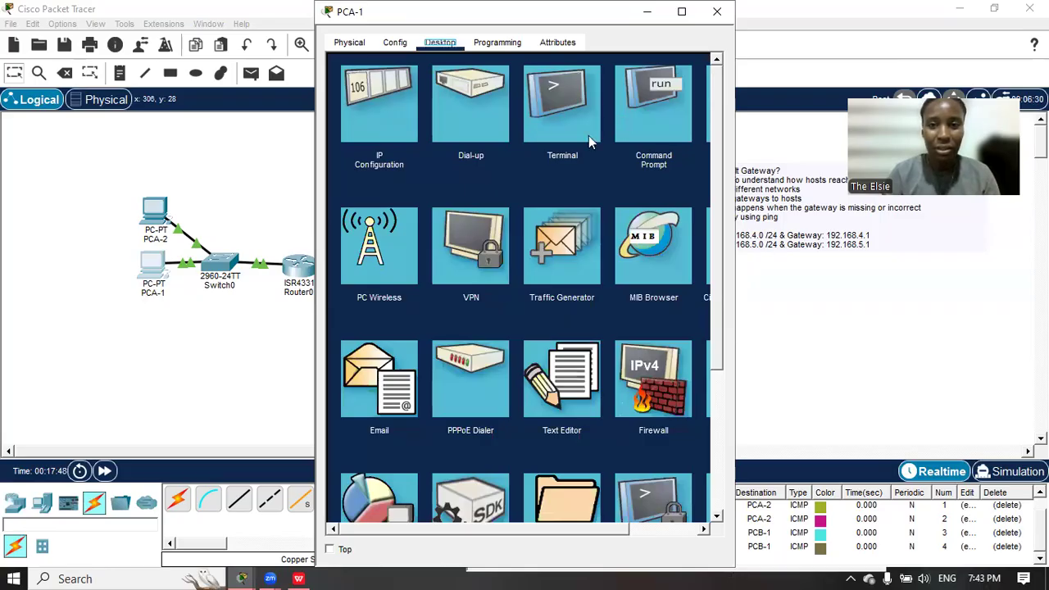
left_click(372, 122)
left_click_drag(484, 191, 449, 205)
type("1")
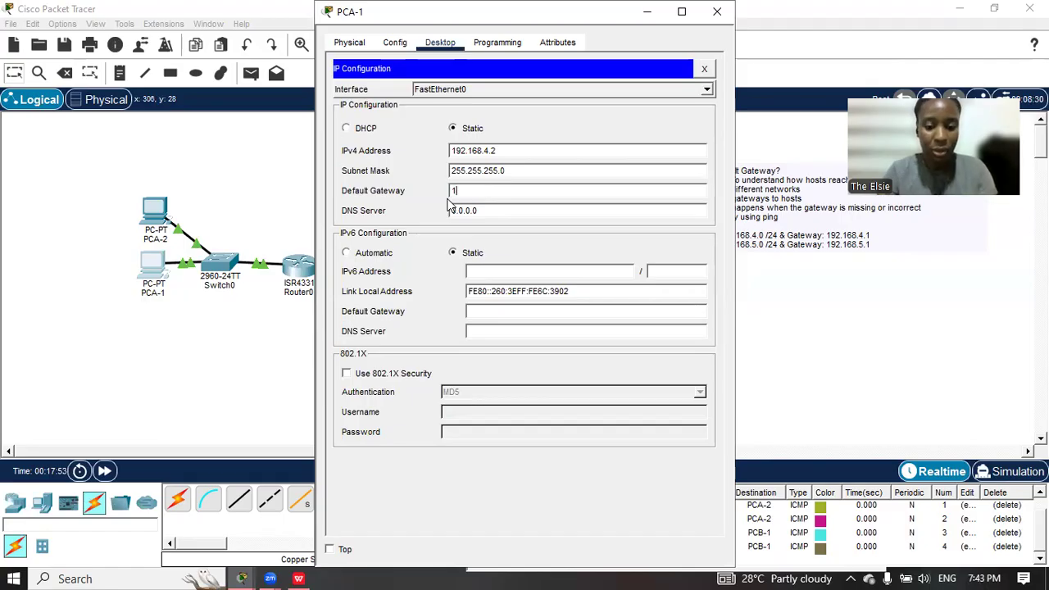
type("92.168.4.1")
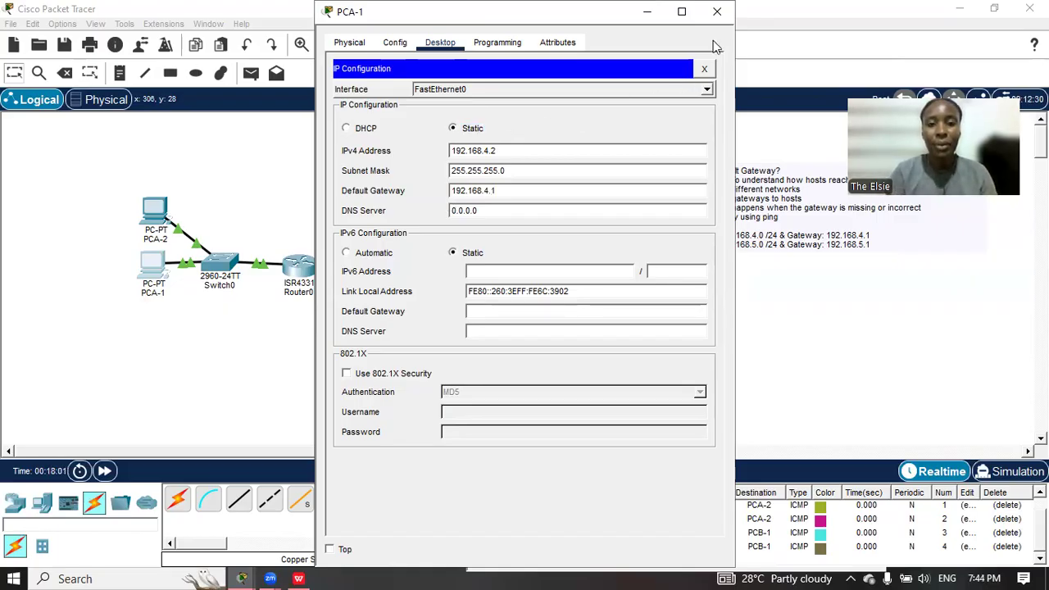
left_click(724, 13)
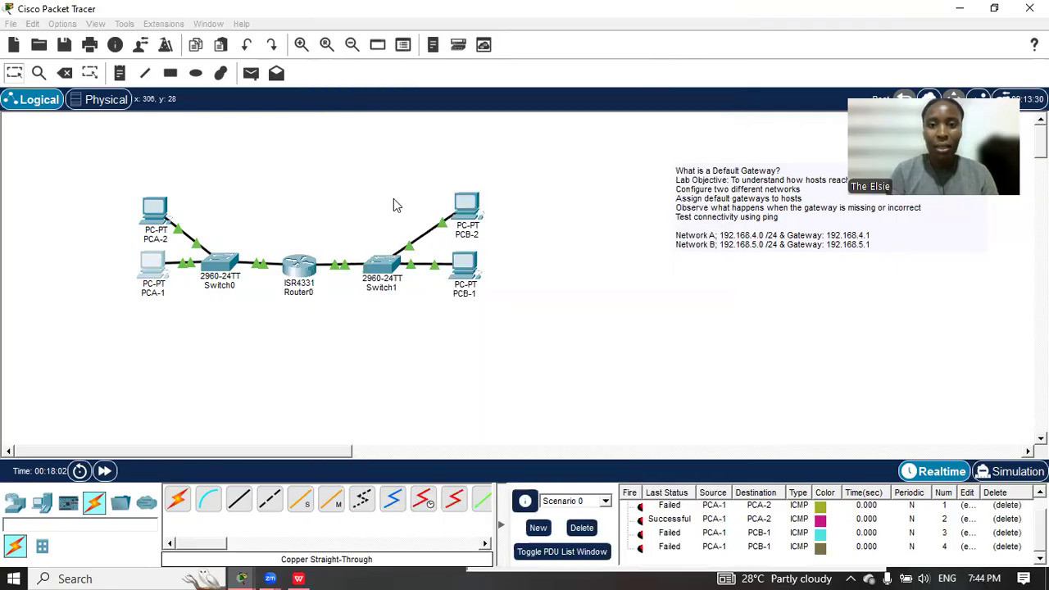
Set PCB-1's IPv4 default gateway to 192.168.5.1 in its IP configuration and close the PCB-1 window
left_click(466, 215)
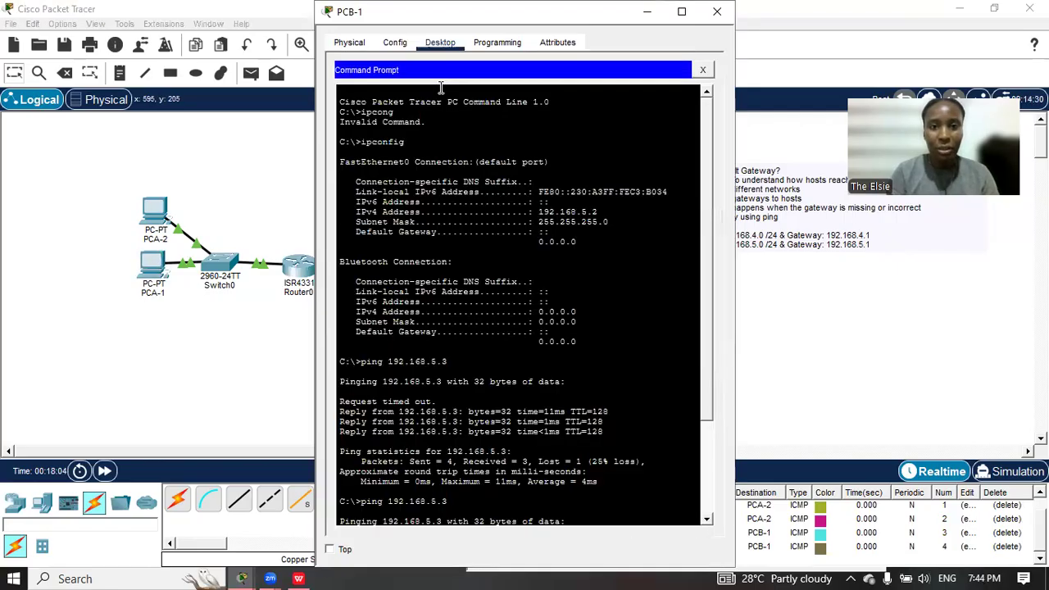
left_click(704, 71)
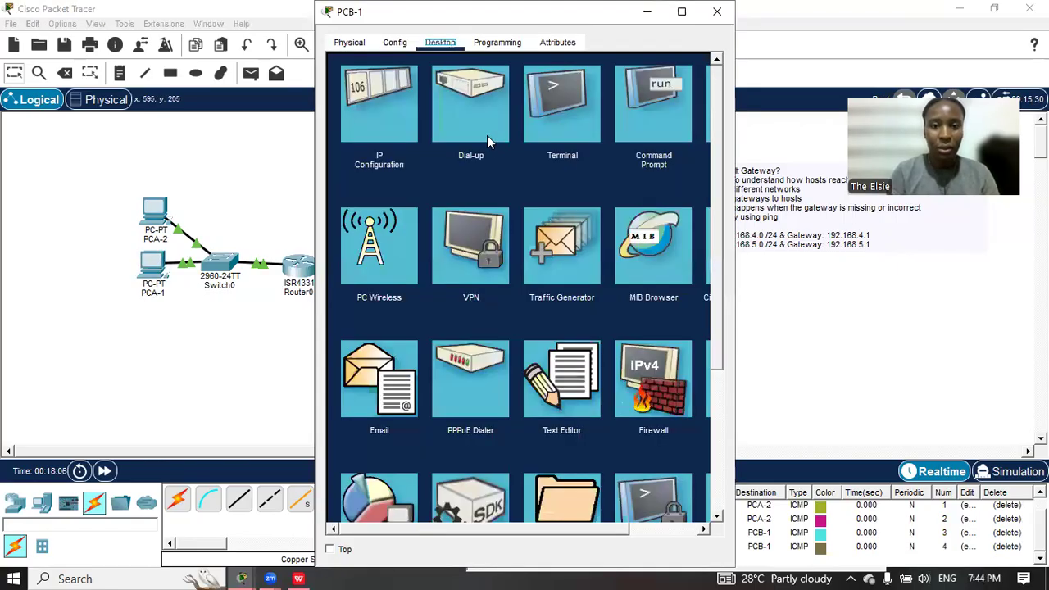
left_click(393, 135)
left_click_drag(476, 193, 434, 201)
type("192.1")
key("Delete")
type("68.5.1")
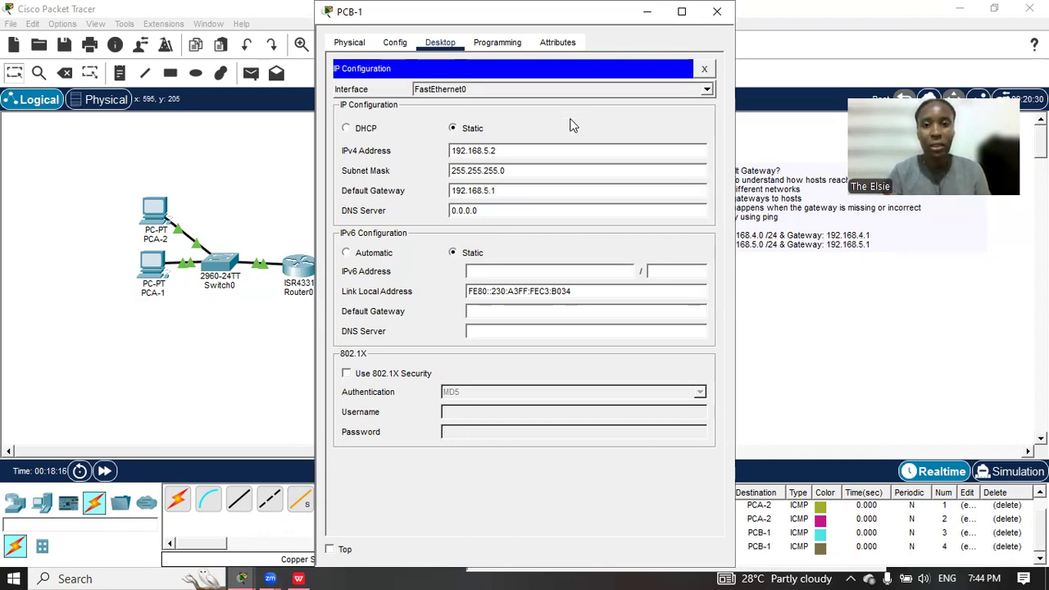
left_click(716, 12)
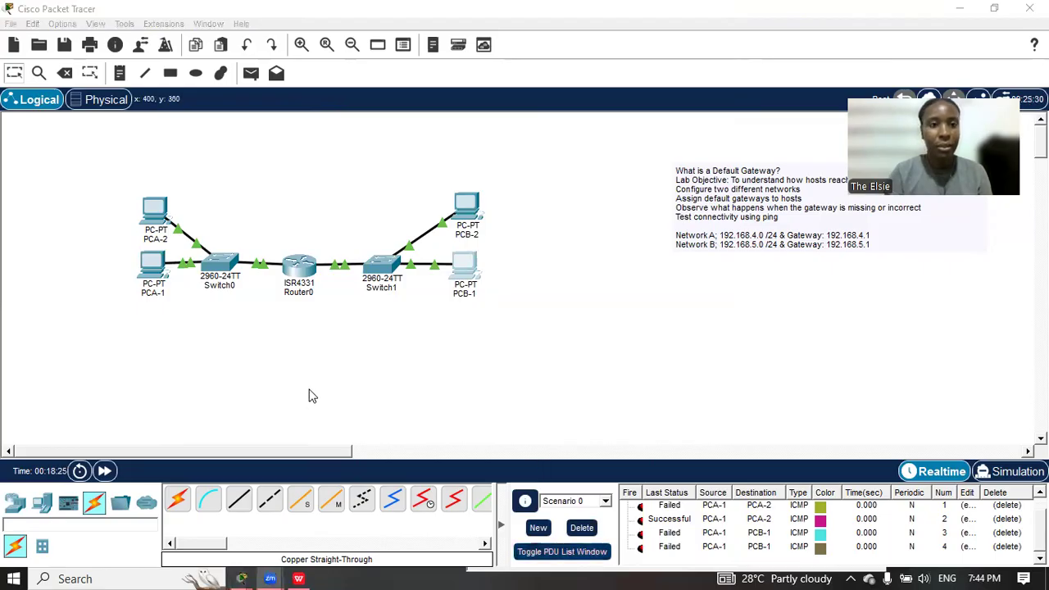
Retest connectivity across Router0 with two more simple PDUs from PCA-1 to PCB-1, checking each delivery status
left_click(250, 73)
left_click(153, 264)
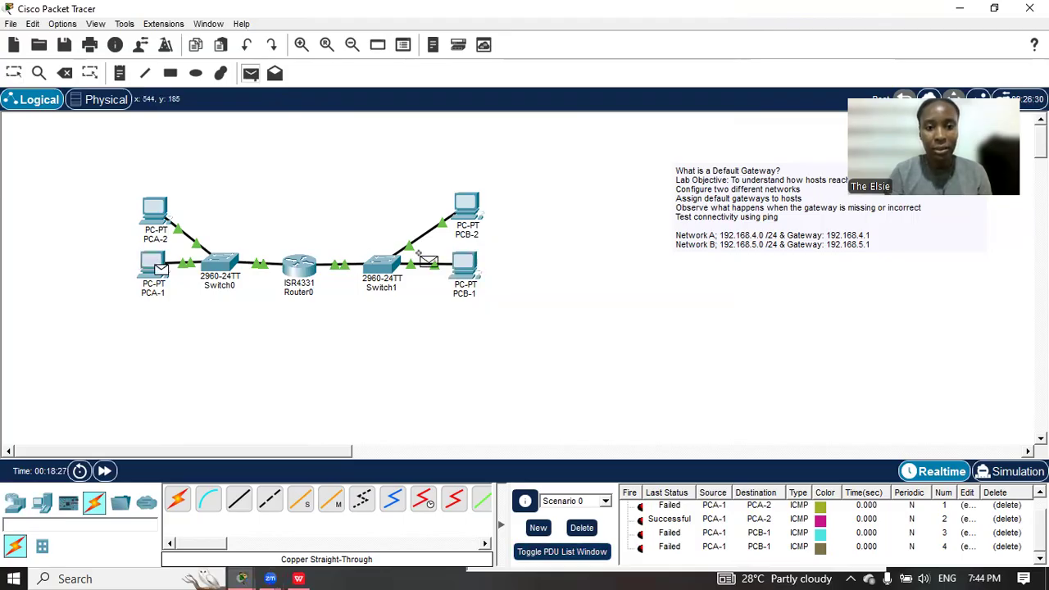
left_click(452, 261)
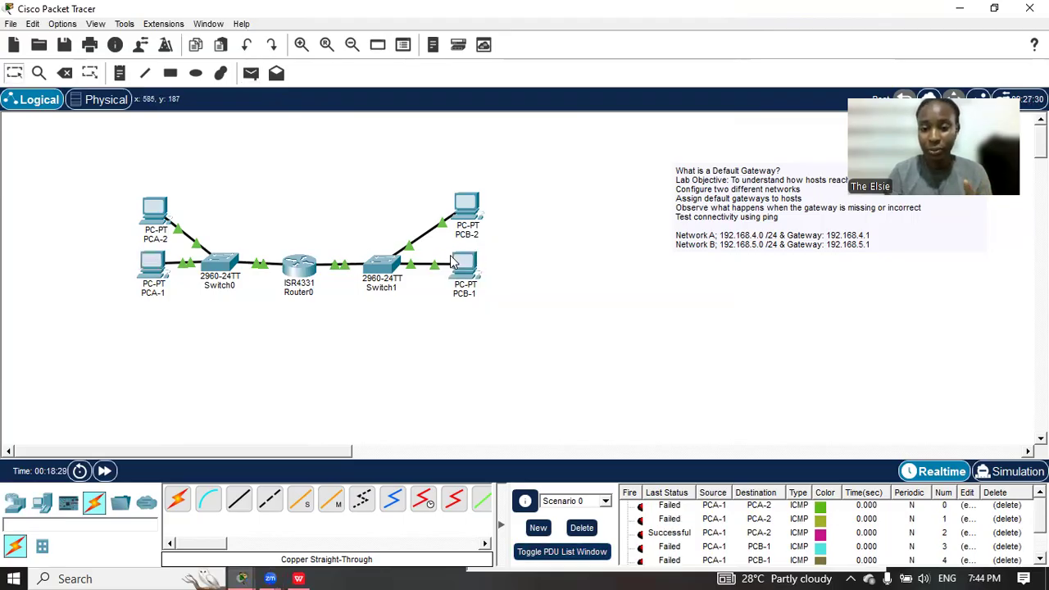
scroll(774, 548, "down", 2)
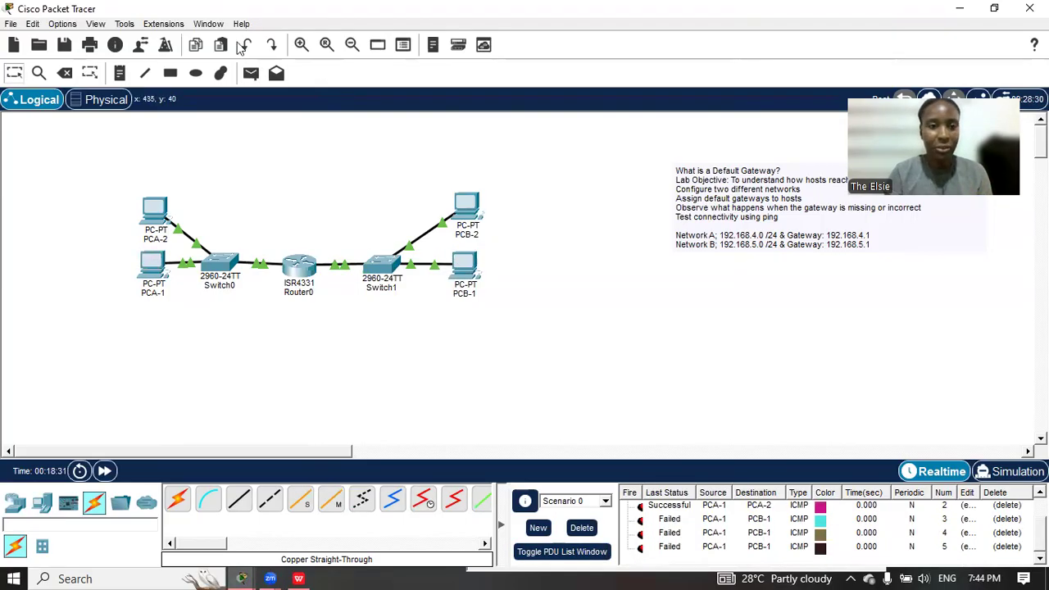
left_click(251, 73)
left_click(152, 265)
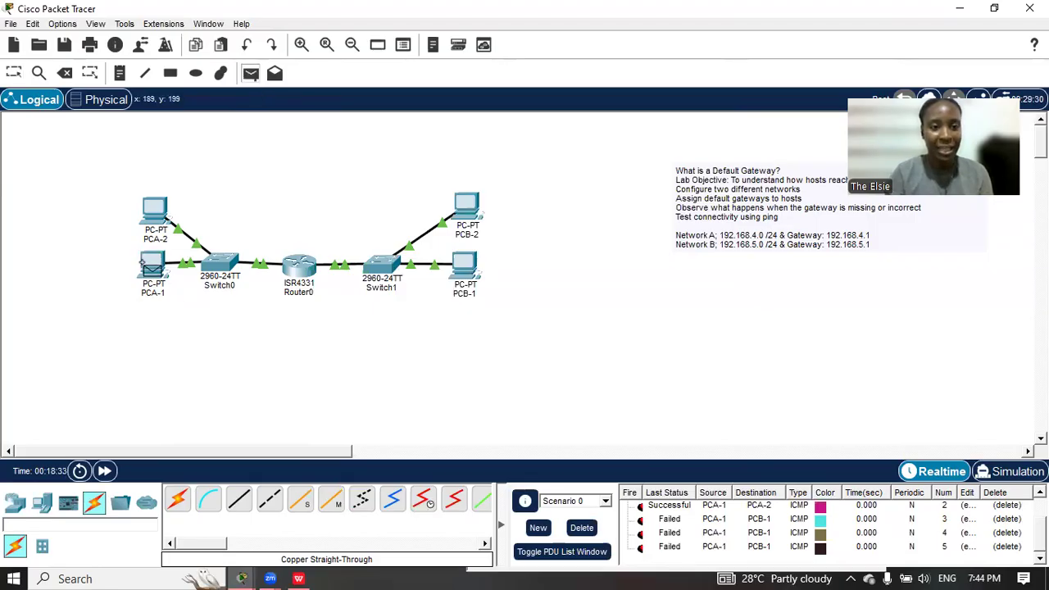
left_click(460, 262)
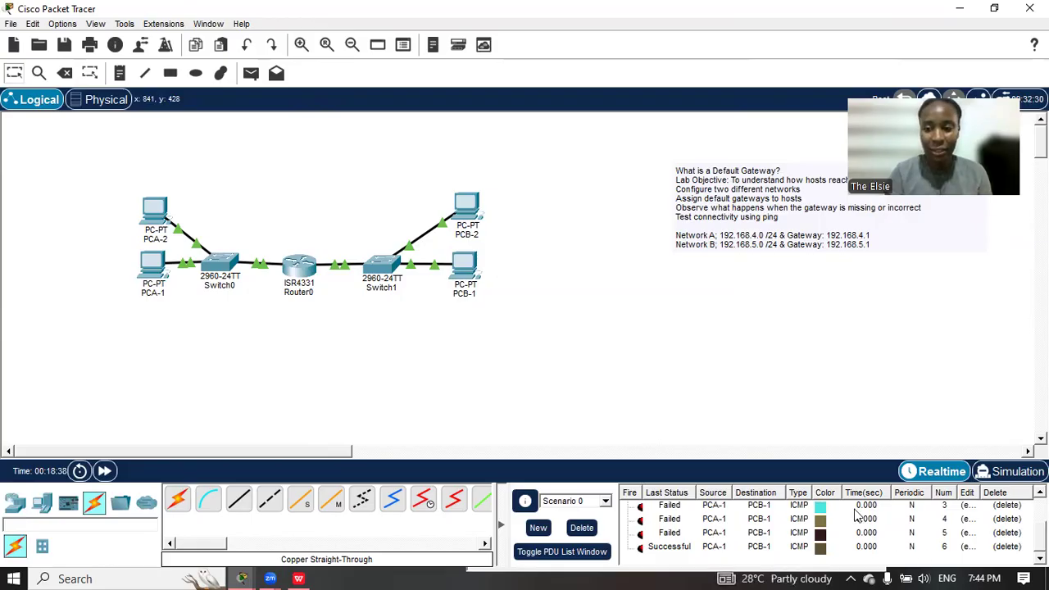
mouse_move(671, 542)
left_mouse_down()
mouse_move(647, 540)
mouse_move(631, 558)
mouse_move(643, 565)
left_mouse_up()
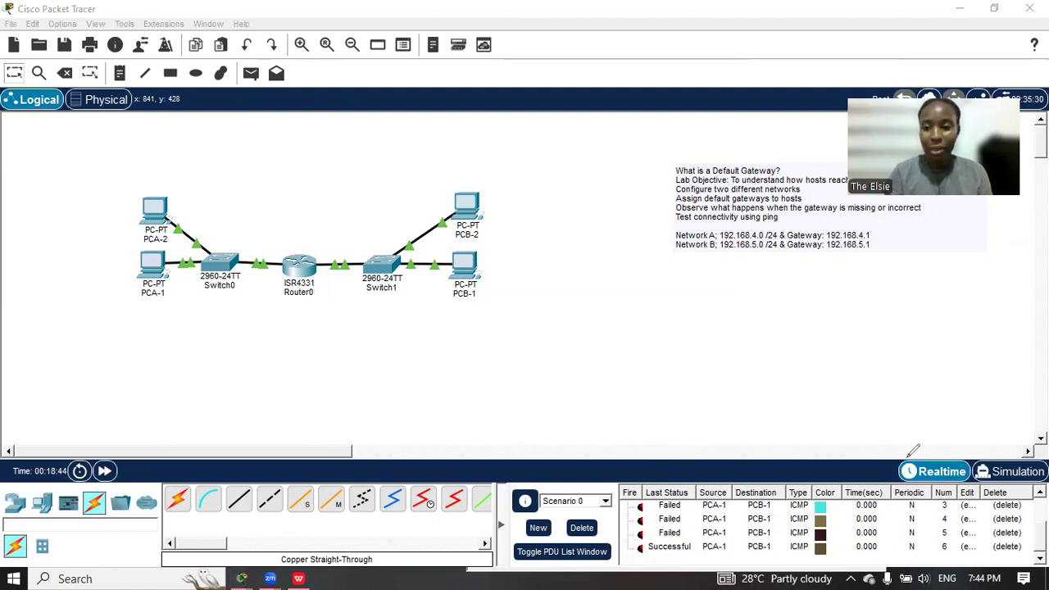
Send a simple PDU from PCA-1 to PCB-2 to test reaching the second host on Network B
left_click(252, 74)
left_click(153, 264)
left_click(465, 205)
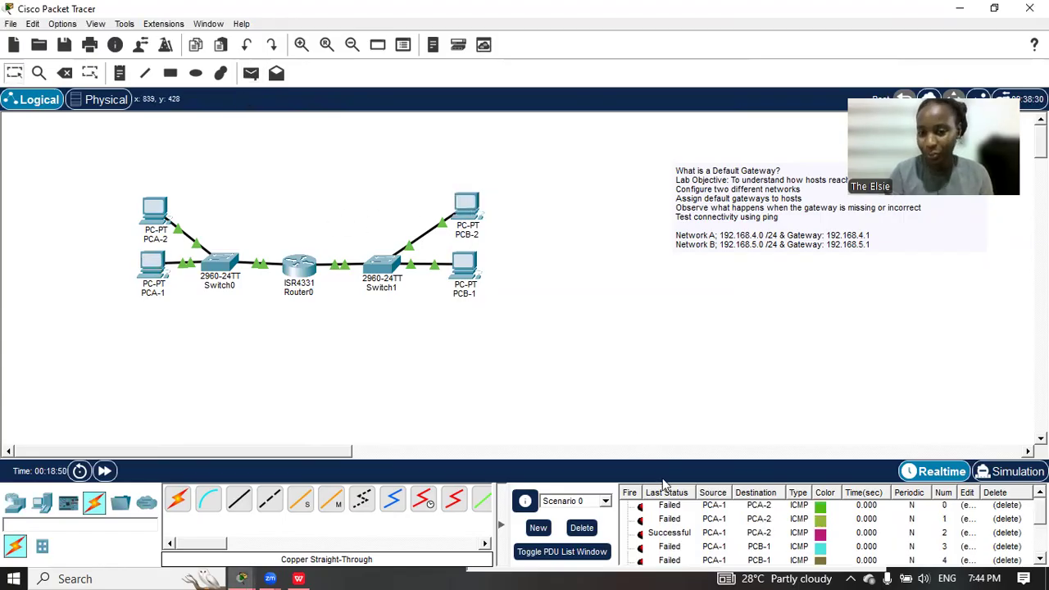
Send another simple PDU from PCA-1 to PCB-2 to repeat the connectivity test without a gateway on PCB-2
left_click(251, 73)
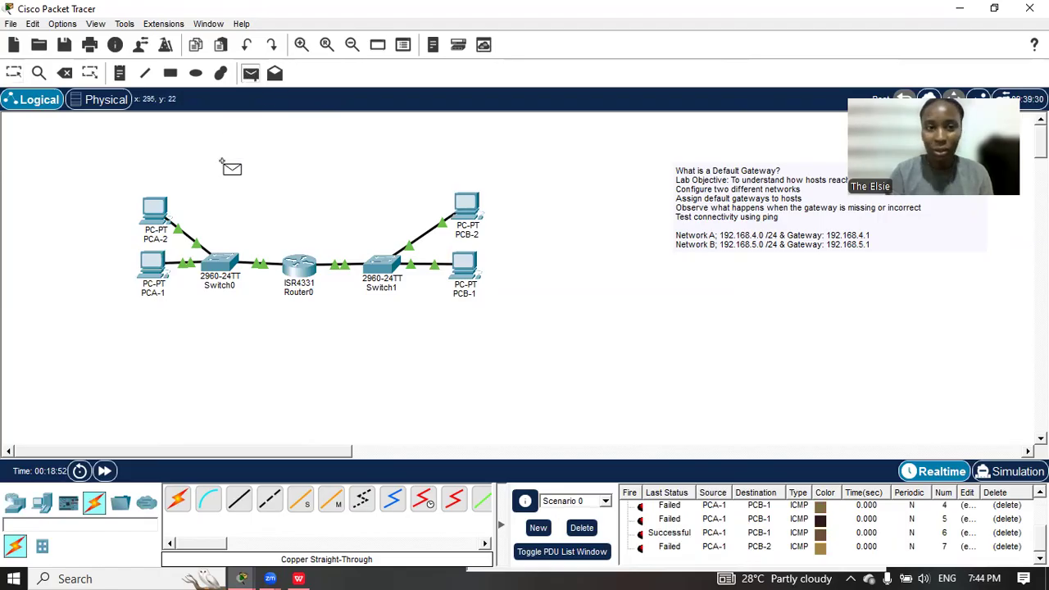
left_click(152, 264)
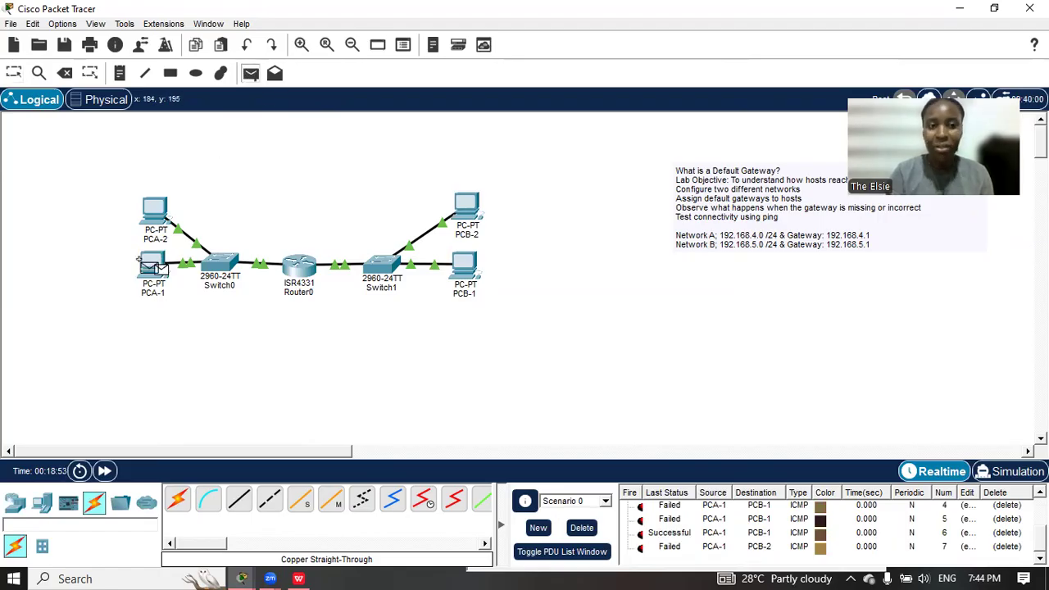
left_click(459, 205)
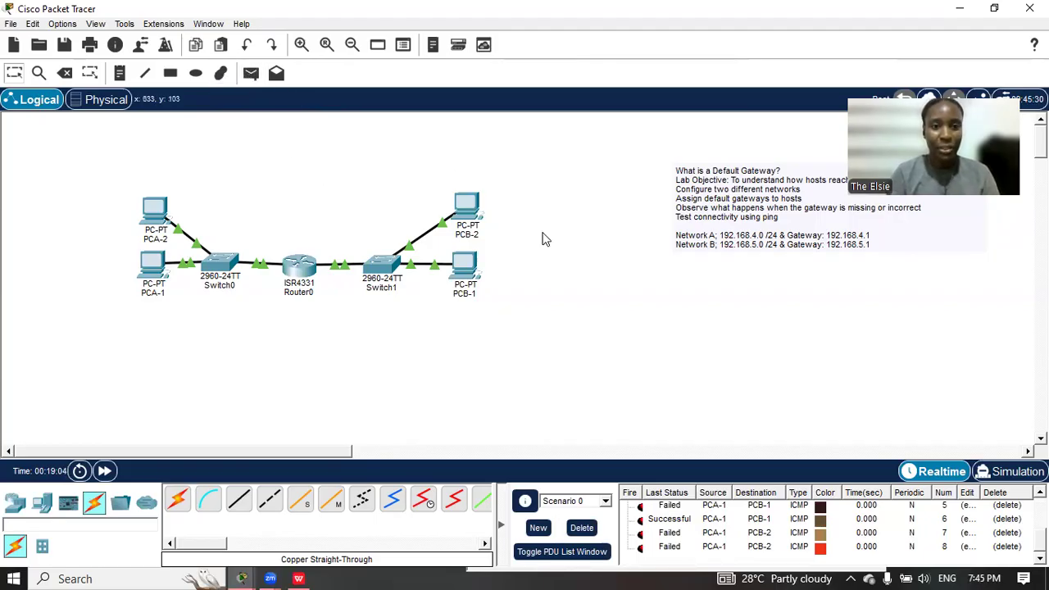
Set PCB-2's IPv4 default gateway to 192.168.5.1 in its IP configuration and close the PCB-2 window
left_click(477, 208)
left_click(401, 133)
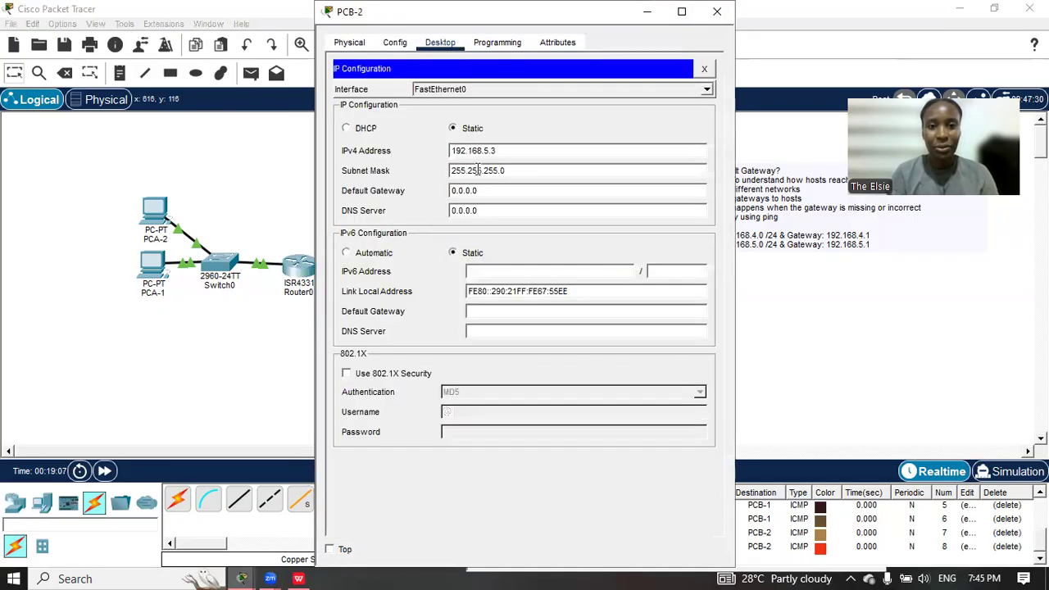
left_click_drag(486, 189, 413, 190)
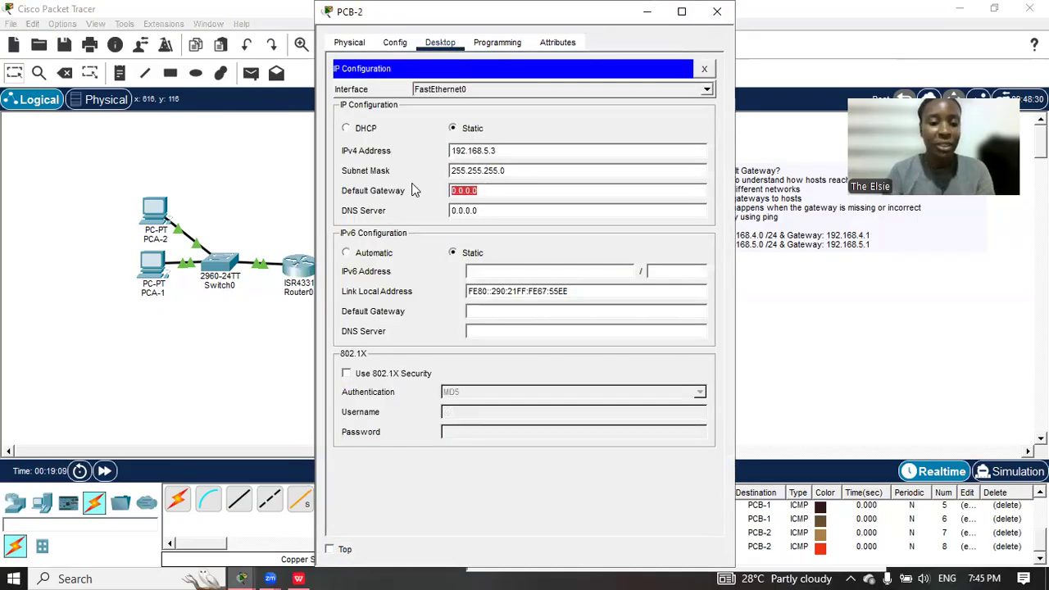
type("192.168.5")
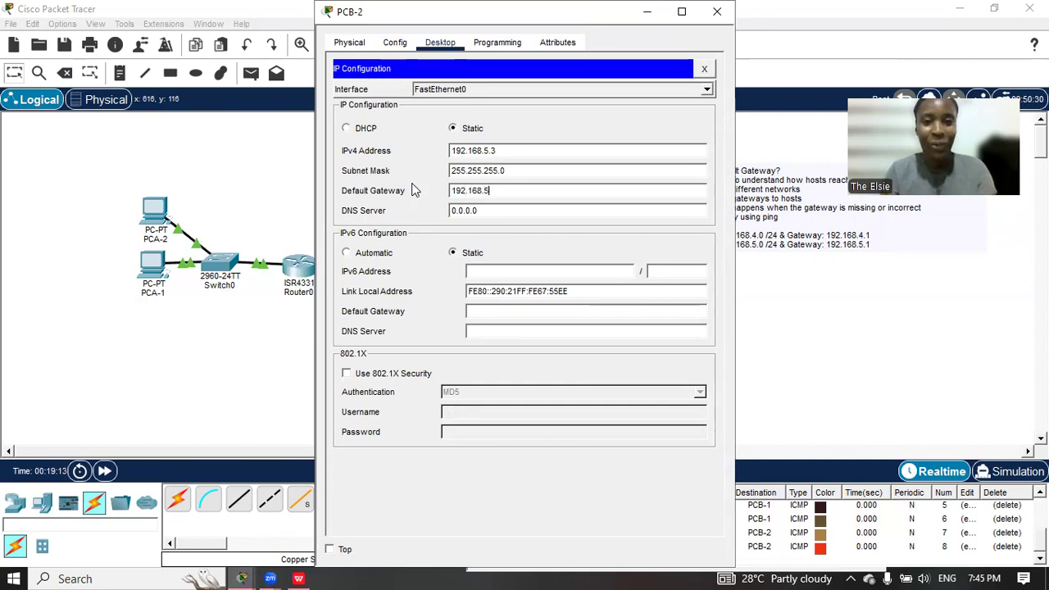
type(".1")
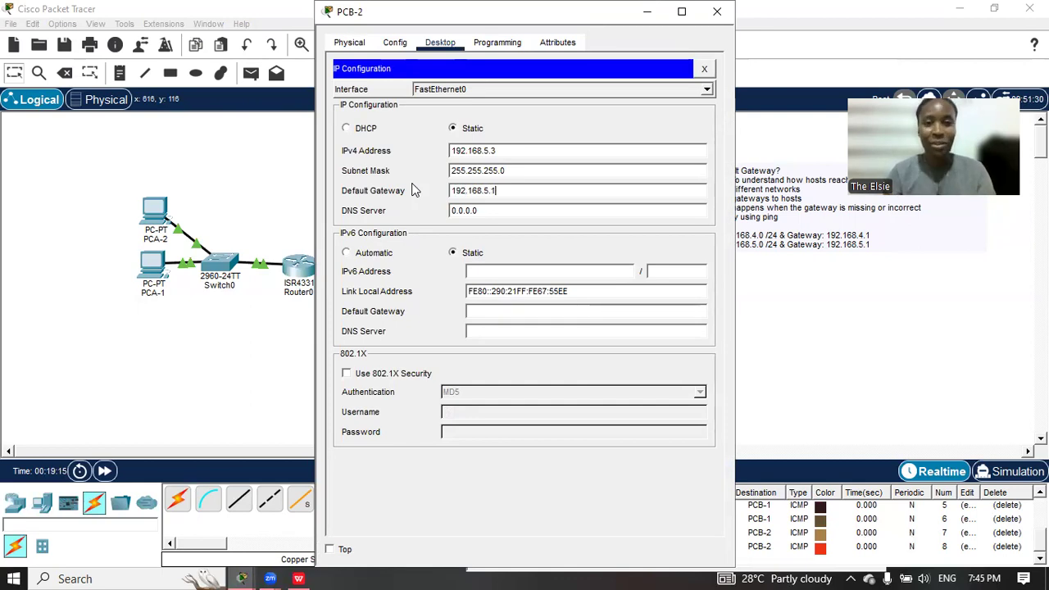
left_click(472, 127)
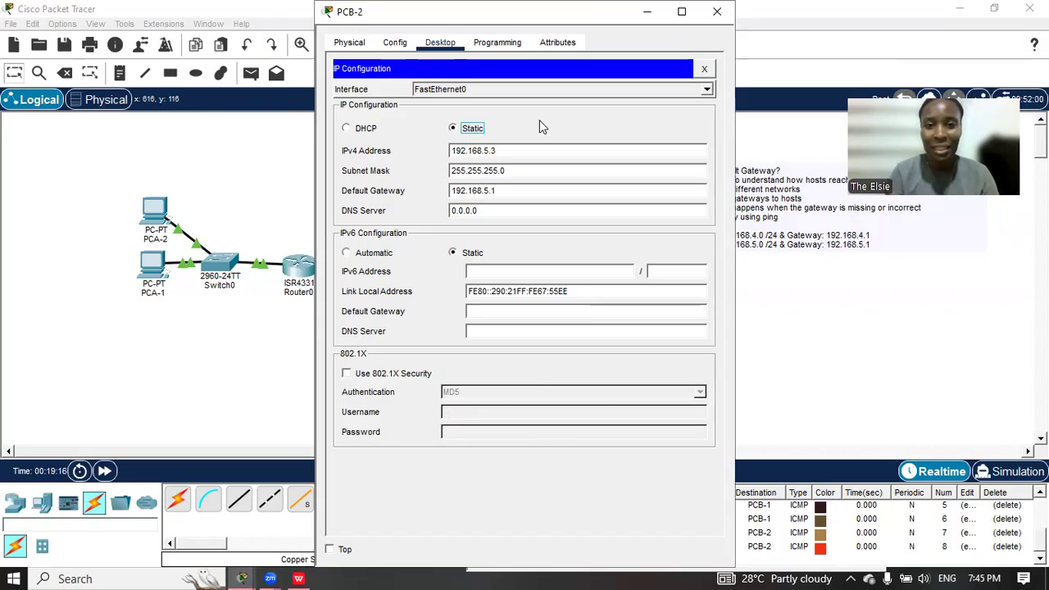
left_click(717, 11)
Send a simple PDU from PCB-2 to PCA-1 and check its delivery status
left_click(251, 73)
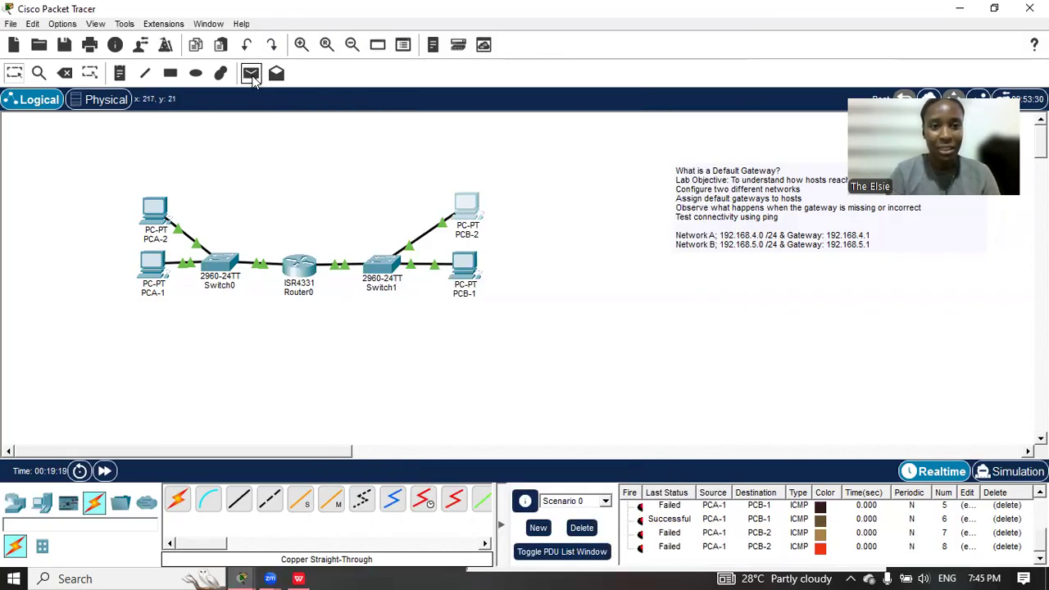
left_click(466, 205)
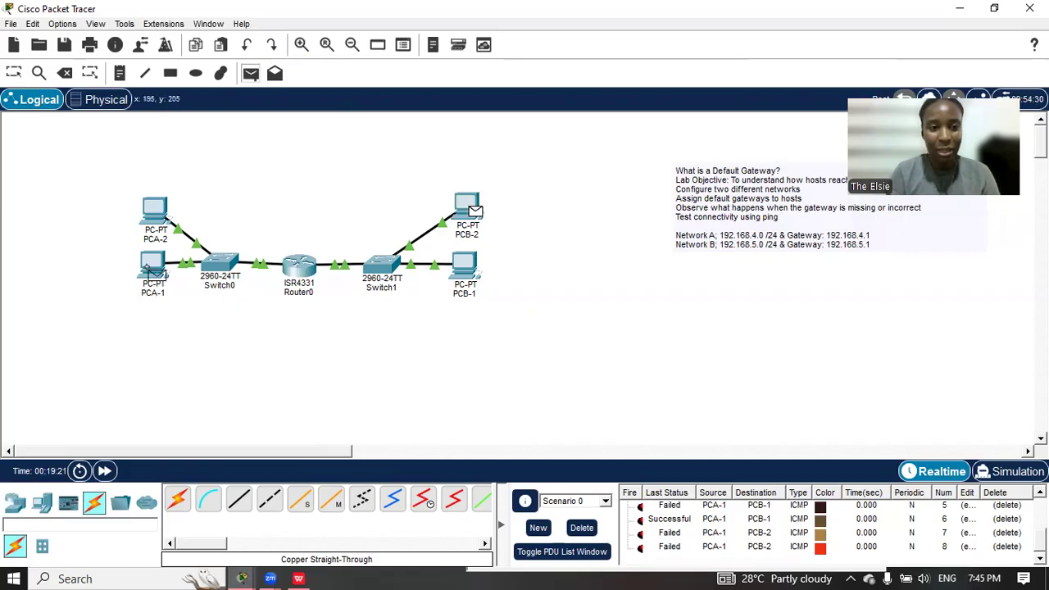
left_click(154, 264)
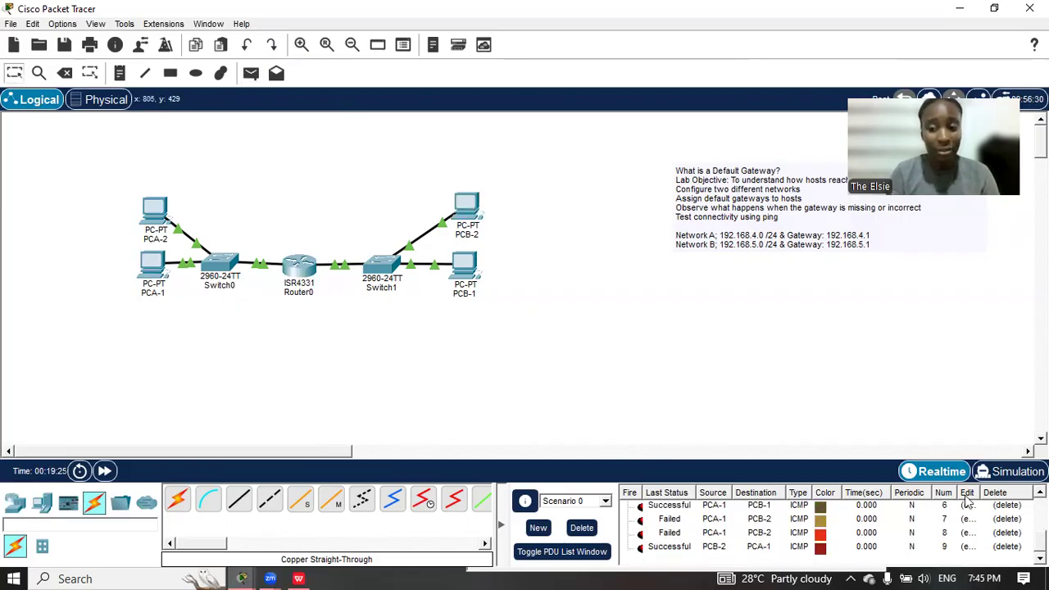
mouse_move(661, 558)
left_mouse_down()
mouse_move(657, 538)
mouse_move(671, 546)
left_mouse_up()
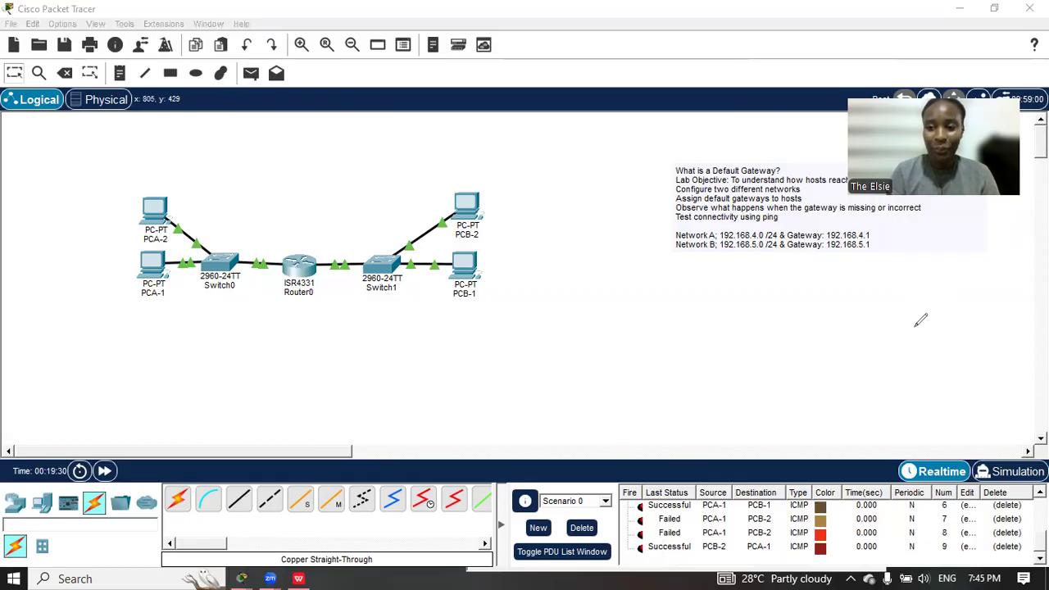
Set PCA-2's IPv4 default gateway to 192.168.4.1 in its IP configuration and close the PCA-2 window
left_click(160, 216)
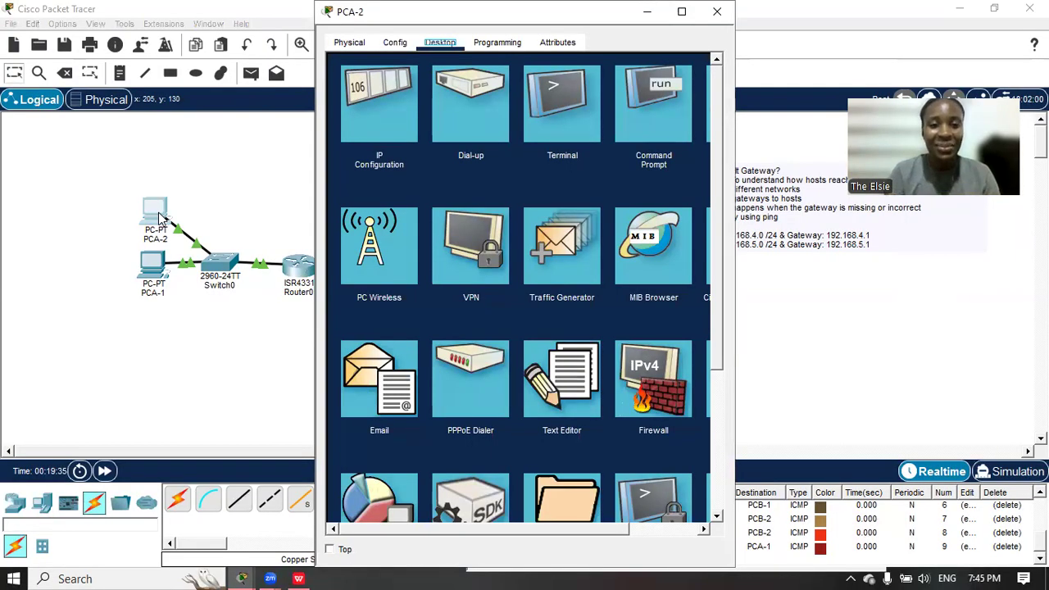
left_click(377, 141)
left_click(524, 191)
key("BackSpace")
key("BackSpace")
key("BackSpace")
key("BackSpace")
key("BackSpace")
key("BackSpace")
key("BackSpace")
type("192.168.4.1")
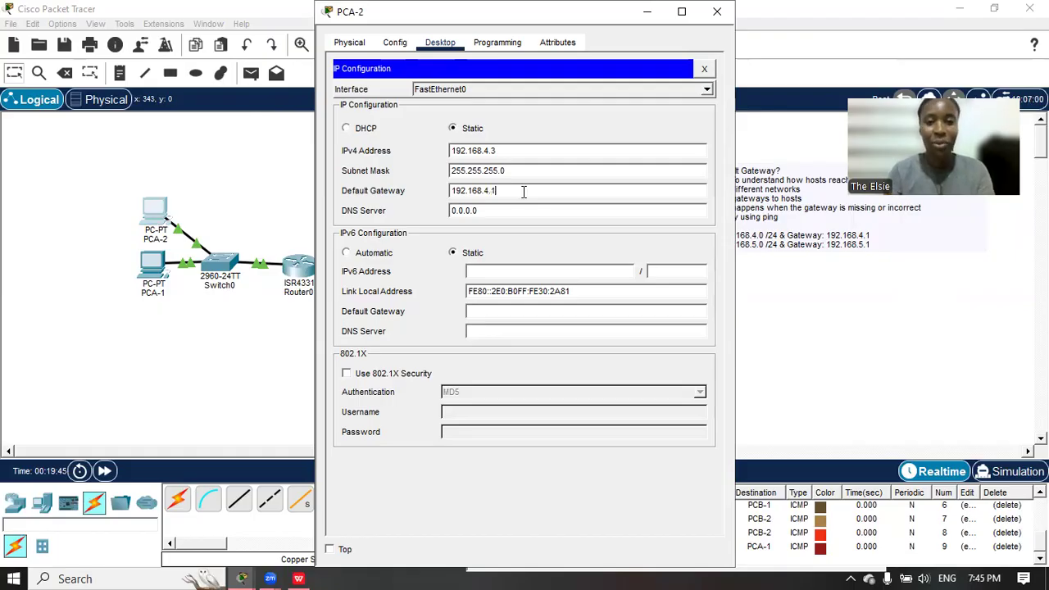
left_click(526, 131)
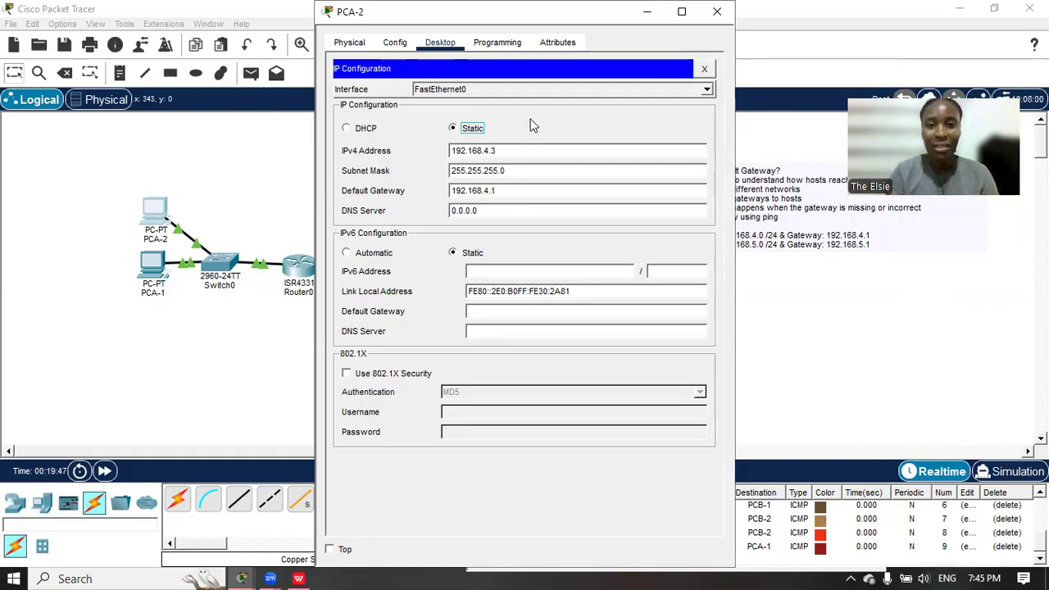
left_click(716, 17)
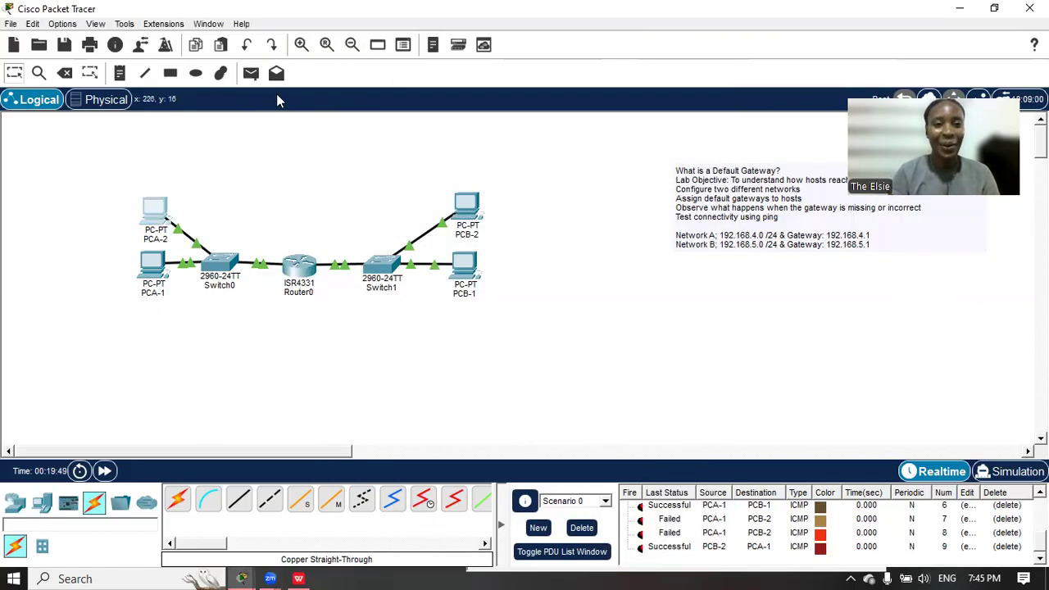
Send a simple PDU from PCA-2 to PCB-1 and check its delivery status
left_click(257, 74)
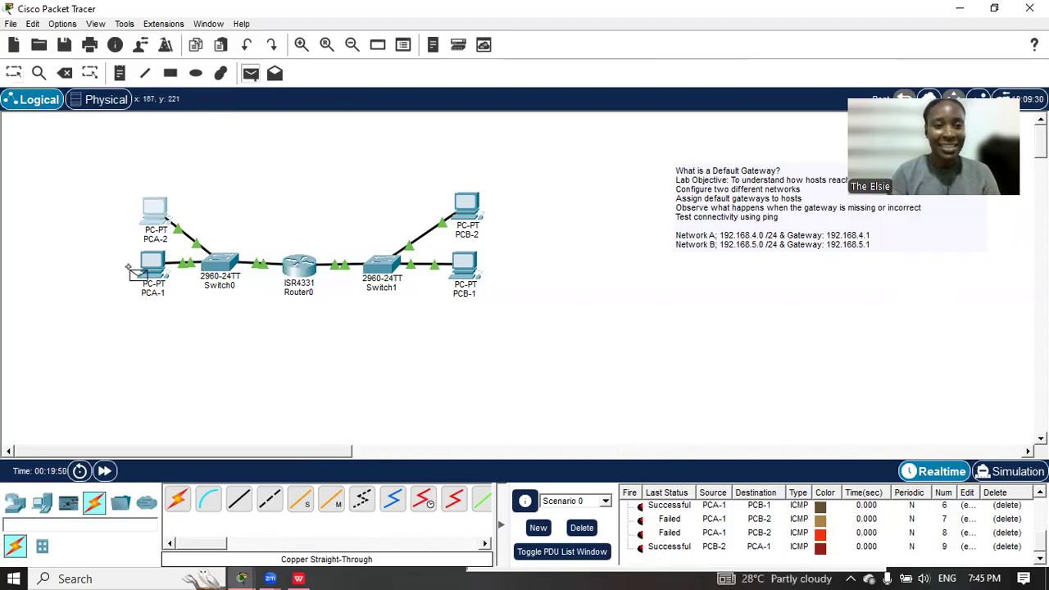
left_click(158, 215)
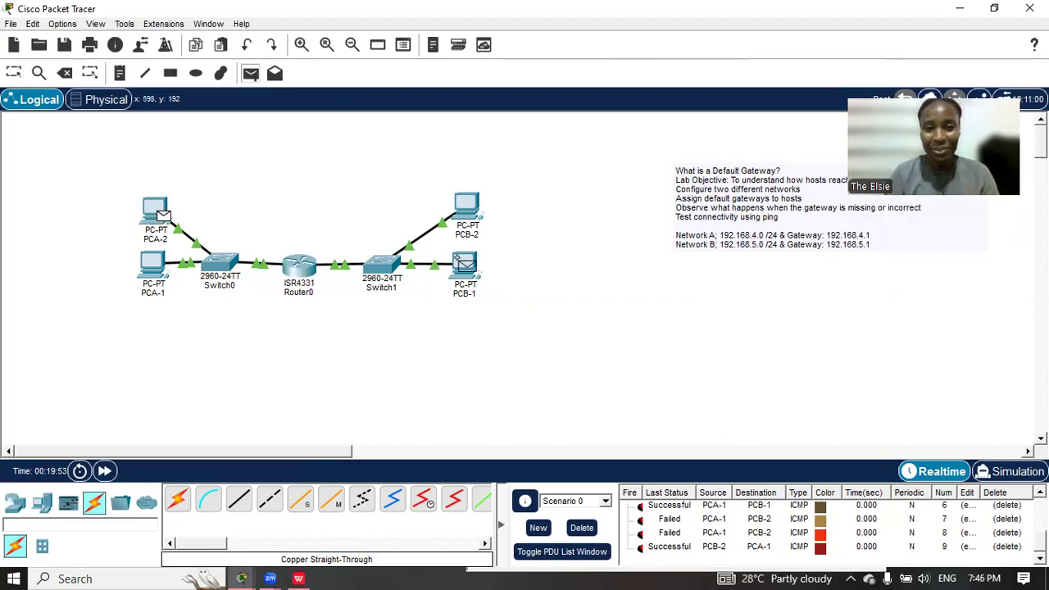
left_click(461, 266)
scroll(657, 491, "down", 3)
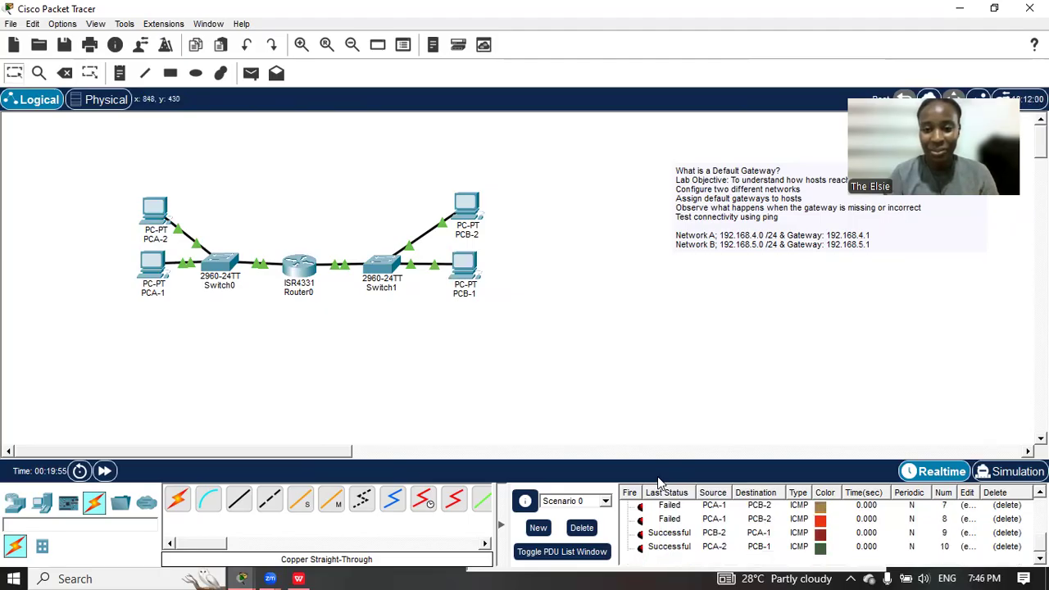
Send a simple PDU from PCB-1 to PCA-1 to test the reverse direction across Router0
left_click(249, 81)
left_click(463, 264)
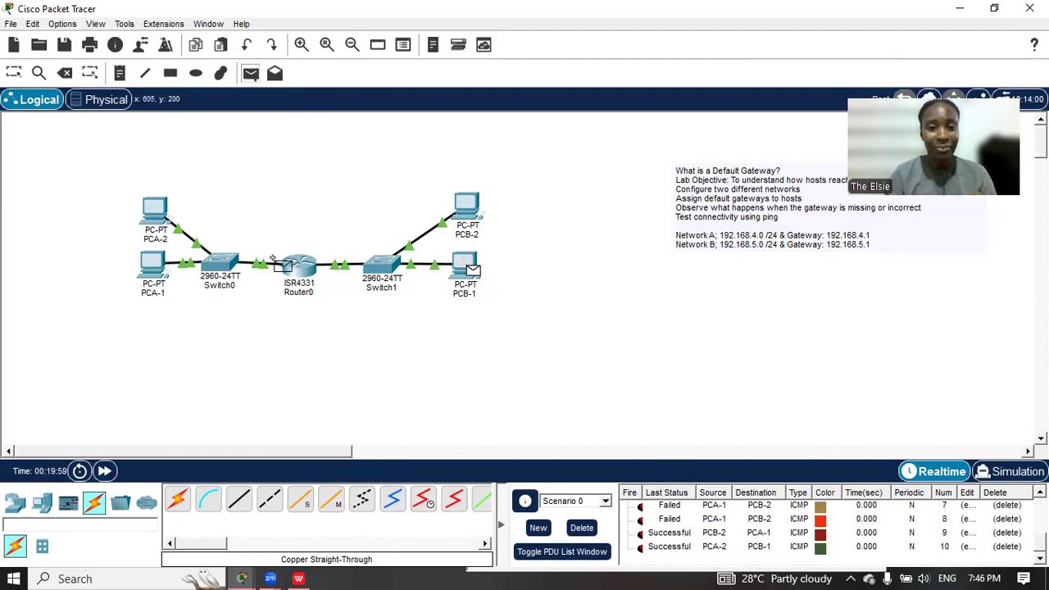
left_click(151, 263)
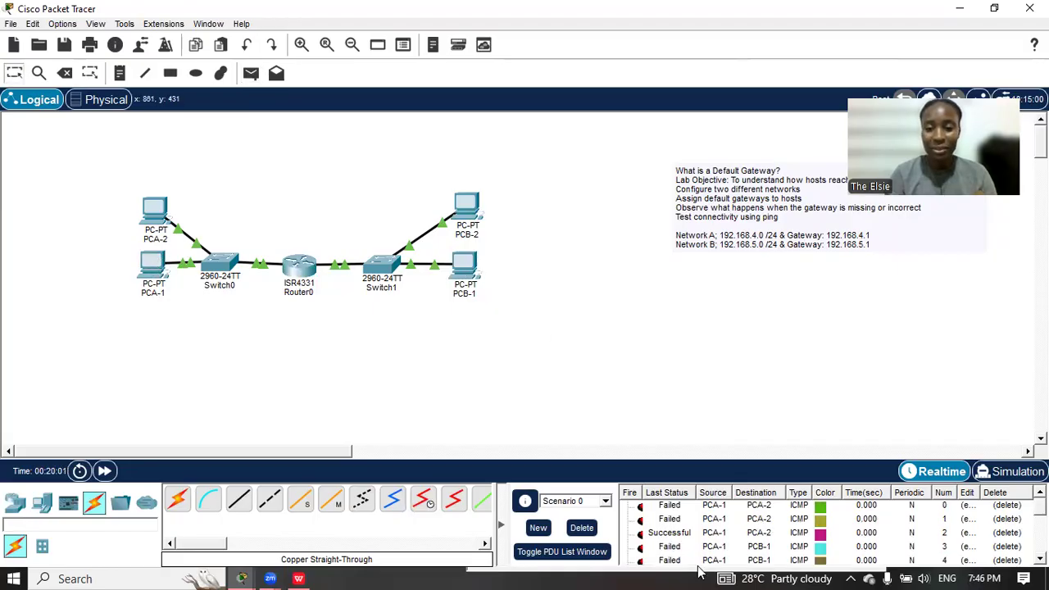